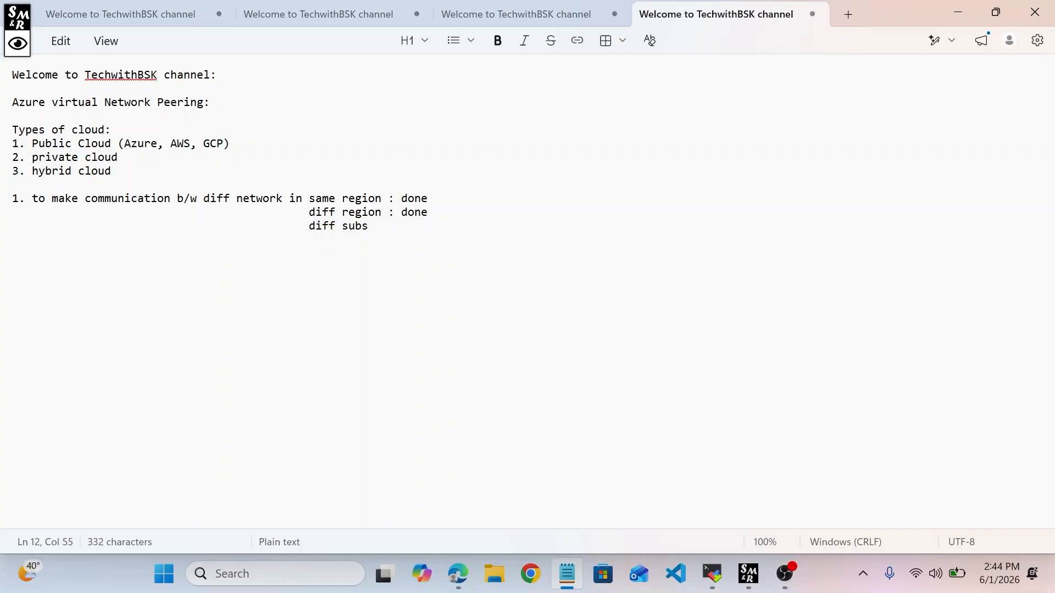
# - Replace all notes below the welcome line with the heading "Azure Network Security Group:"
pyautogui.moveTo(368, 226); pyautogui.dragTo(2, 112)
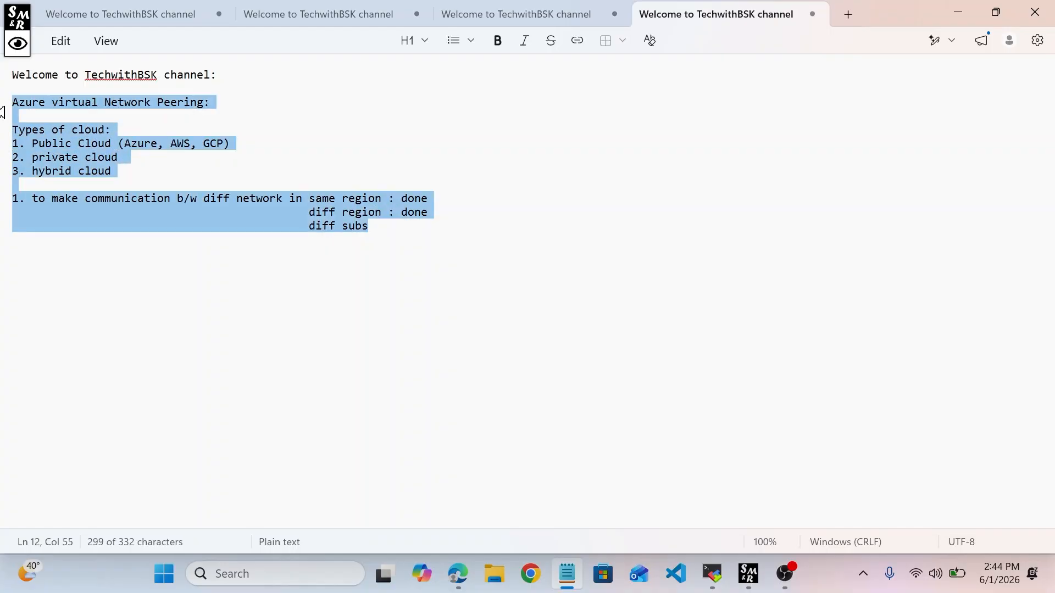
pyautogui.write('Azure ')
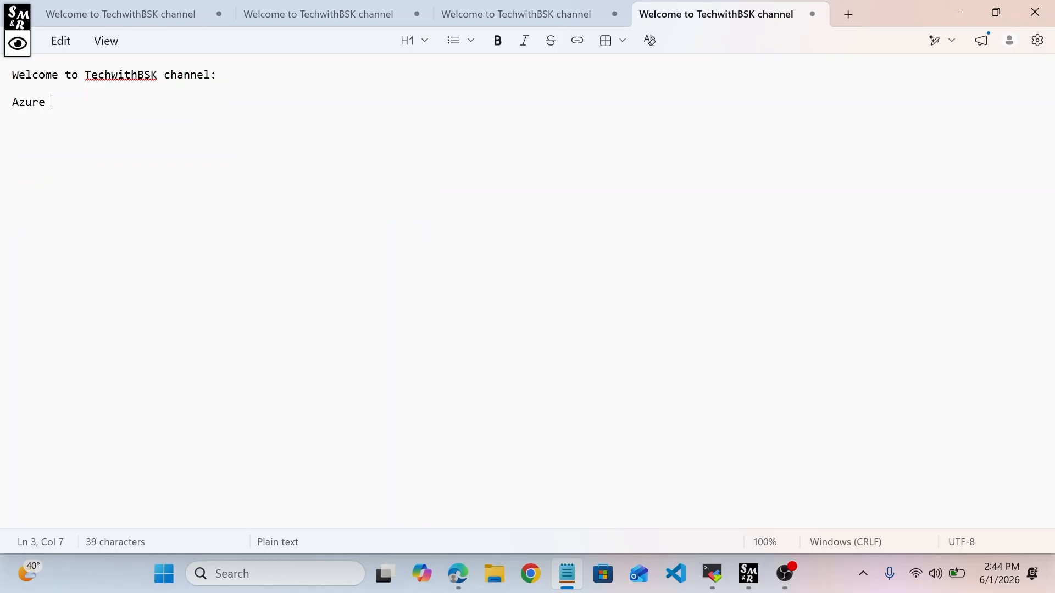
pyautogui.write('Network Security Grouo')
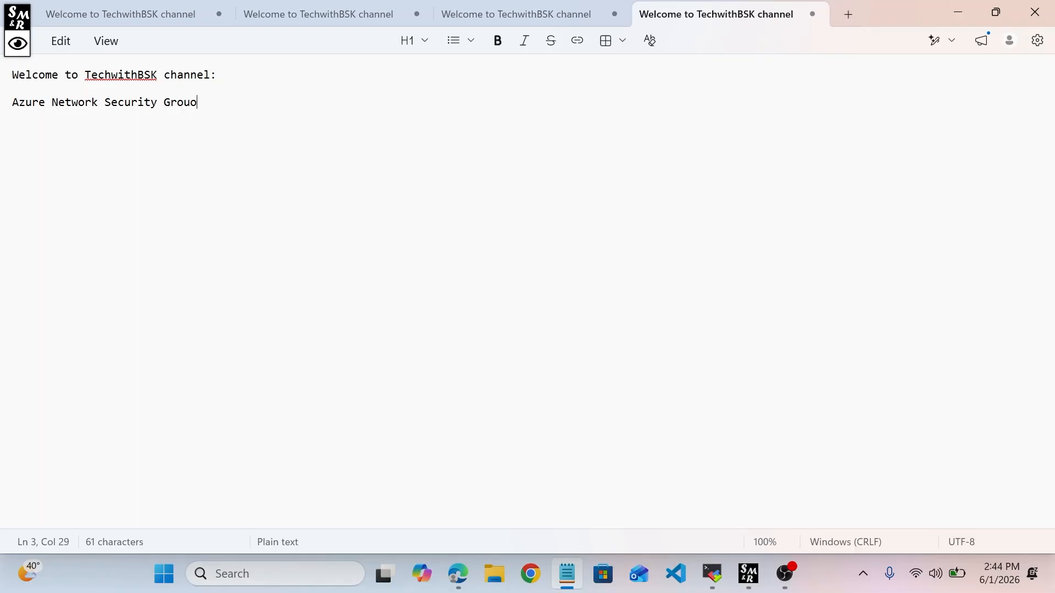
pyautogui.press('BackSpace')
pyautogui.write('p')
pyautogui.click(13, 102)
pyautogui.click(198, 103)
pyautogui.write(':')
# - Add a line below the heading, after a blank line, stating that it controls inbound and outbound traffic
pyautogui.press('Return')
pyautogui.press('Return')
pyautogui.write('It controls ')
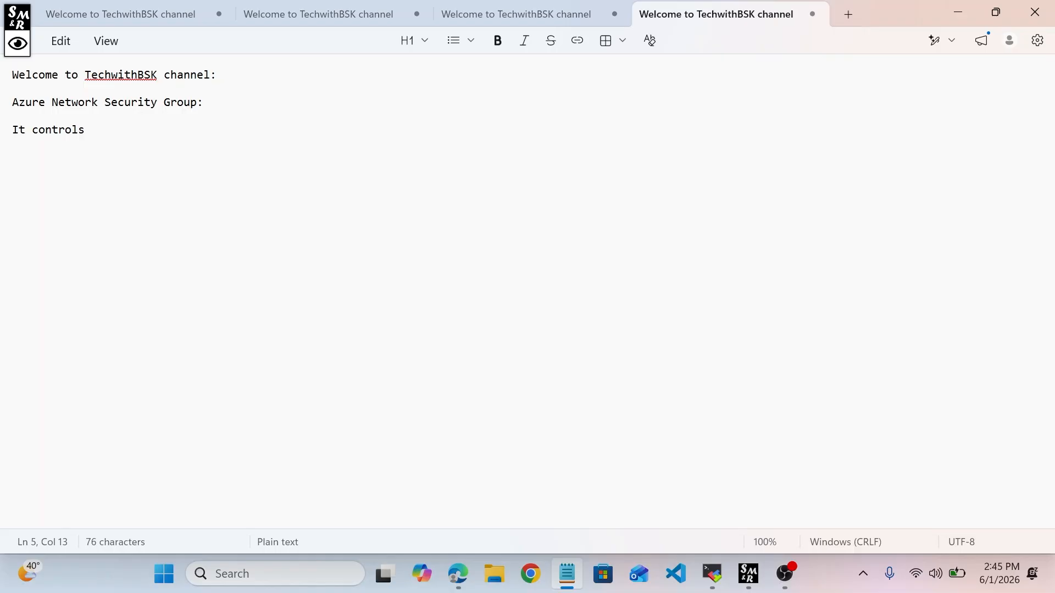
pyautogui.write('uinbound and outb')
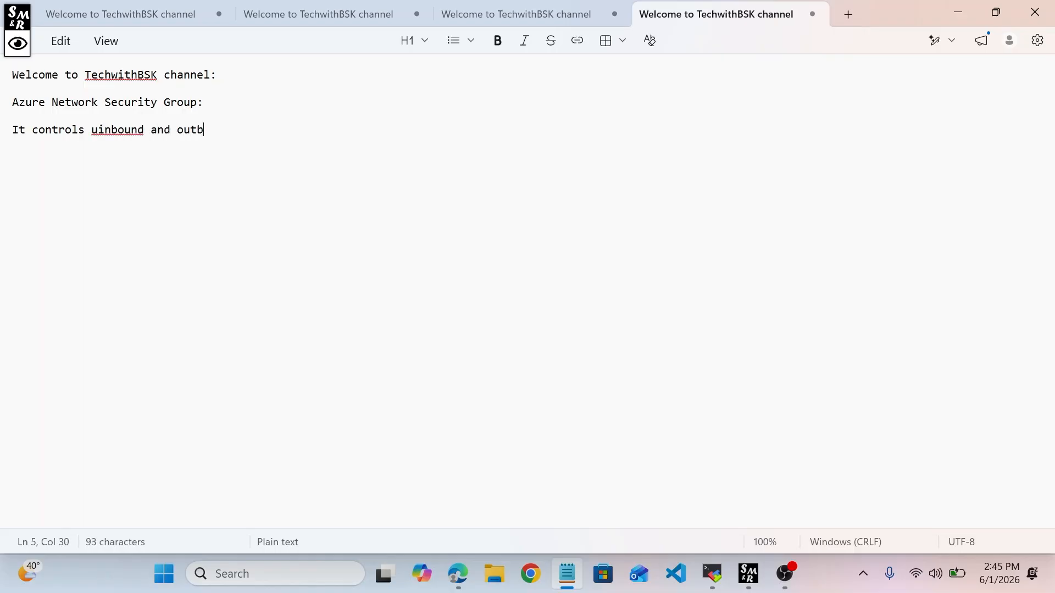
pyautogui.write('ound traffic')
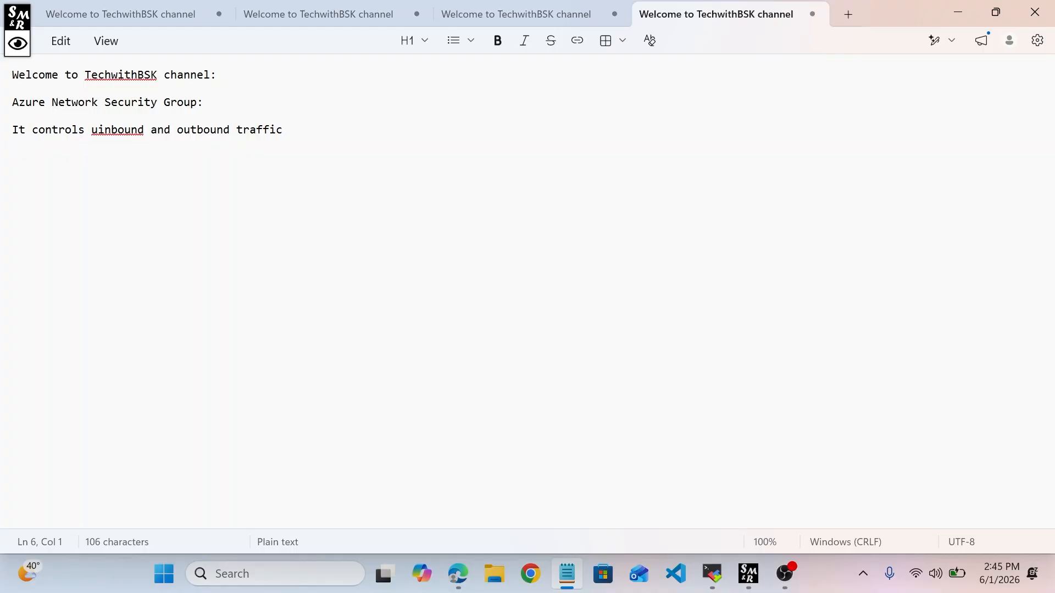
# - Add a line noting that an NSG can associate at NIC level, subnet and both
pyautogui.write('NSG can a')
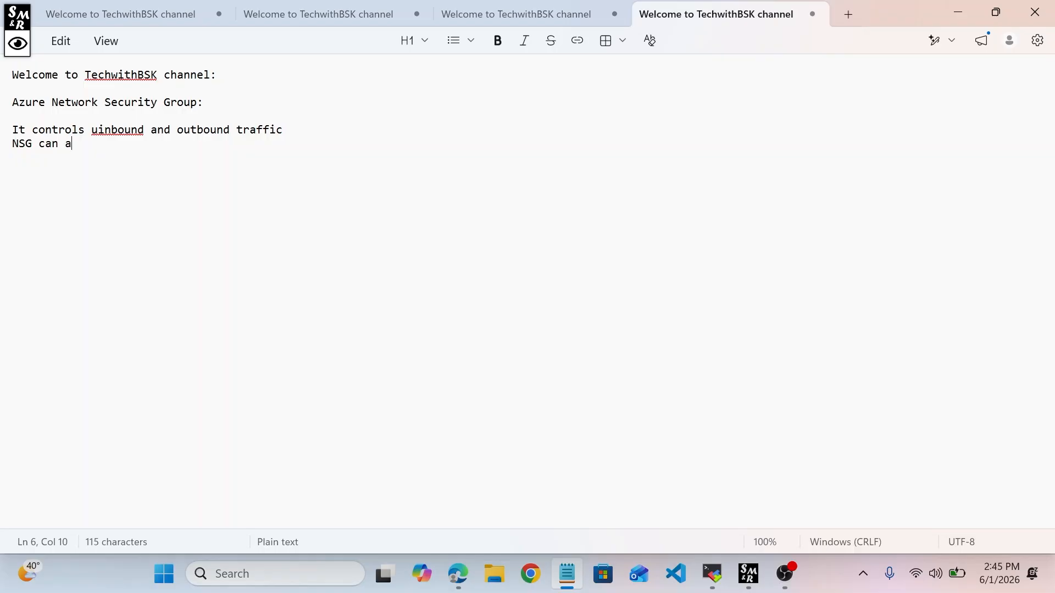
pyautogui.write('asociate')
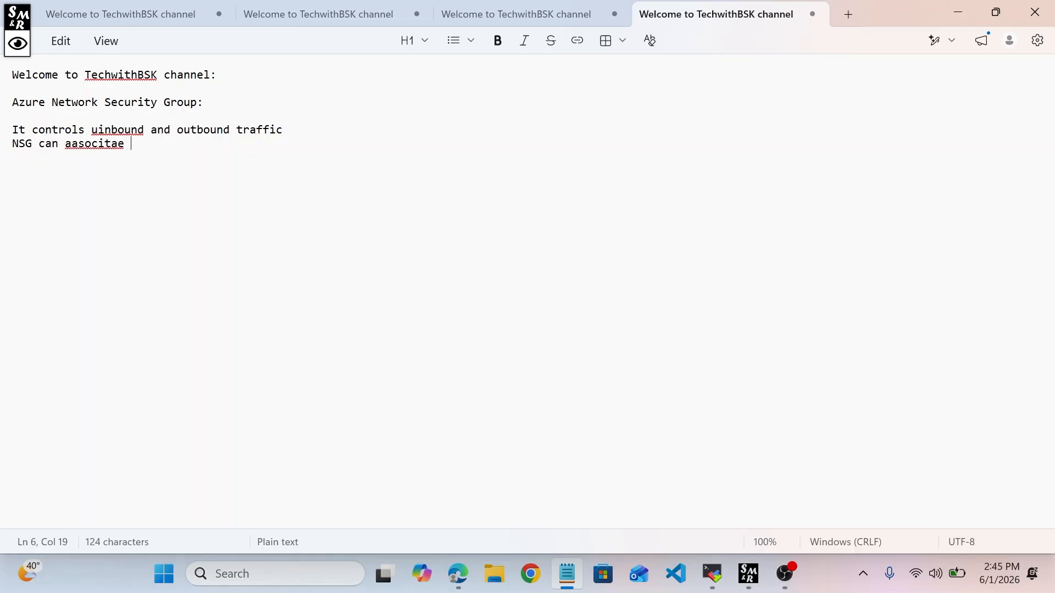
pyautogui.press('BackSpace')
pyautogui.press('BackSpace')
pyautogui.press('BackSpace')
pyautogui.write('ate NIC ebe')
pyautogui.press('BackSpace')
pyautogui.press('BackSpace')
pyautogui.press('BackSpace')
pyautogui.write('level, subnet ')
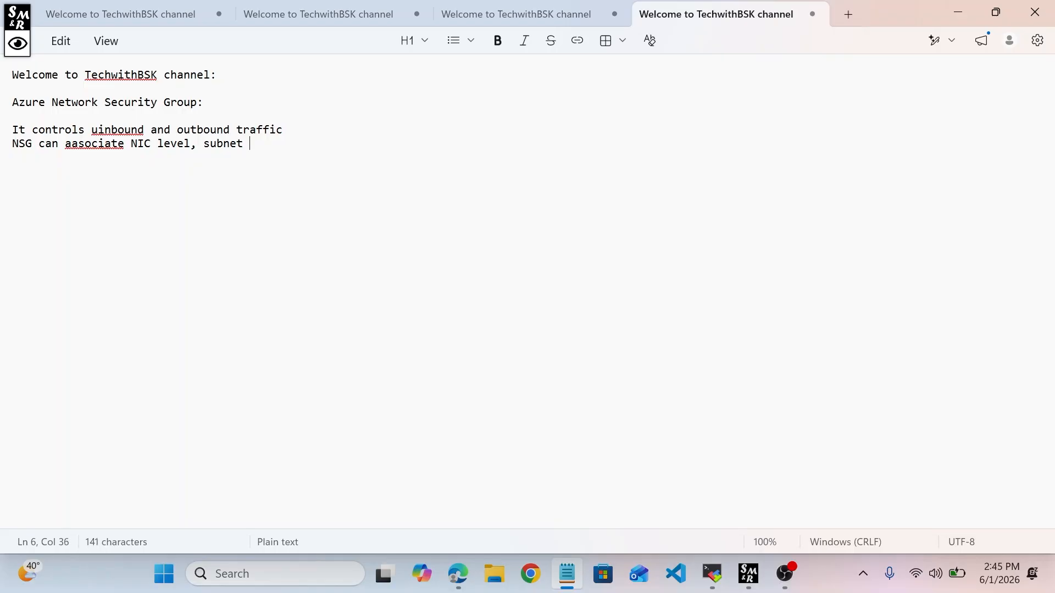
pyautogui.write('and both')
pyautogui.press('Return')
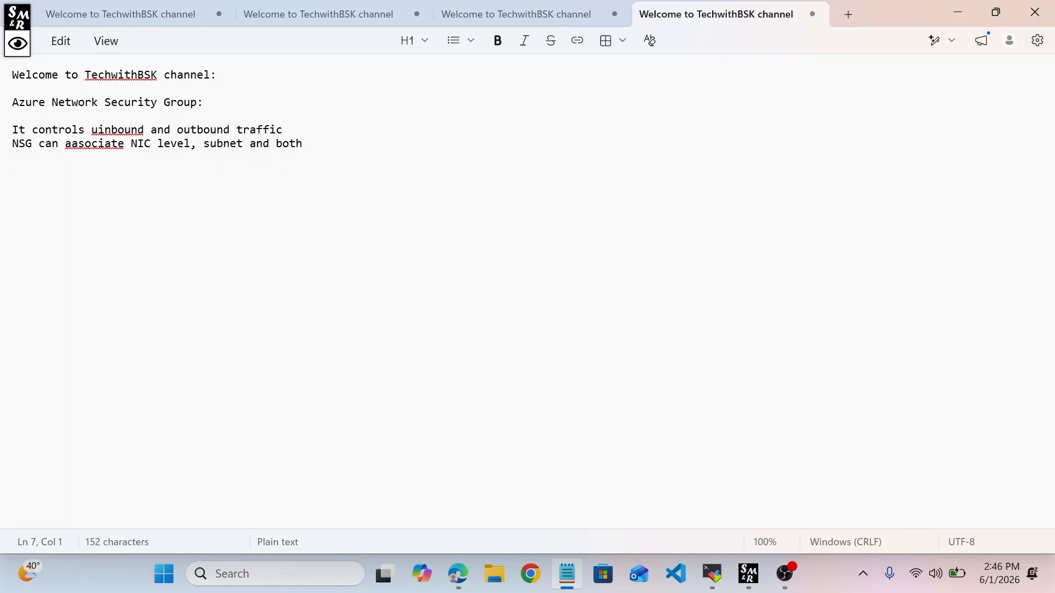
# - Add the line "by default 6 rules, we cannot modify" to the NSG notes
pyautogui.write('by defaul')
pyautogui.write('t ')
pyautogui.write('6 rul')
pyautogui.press('BackSpace')
pyautogui.write('ules,')
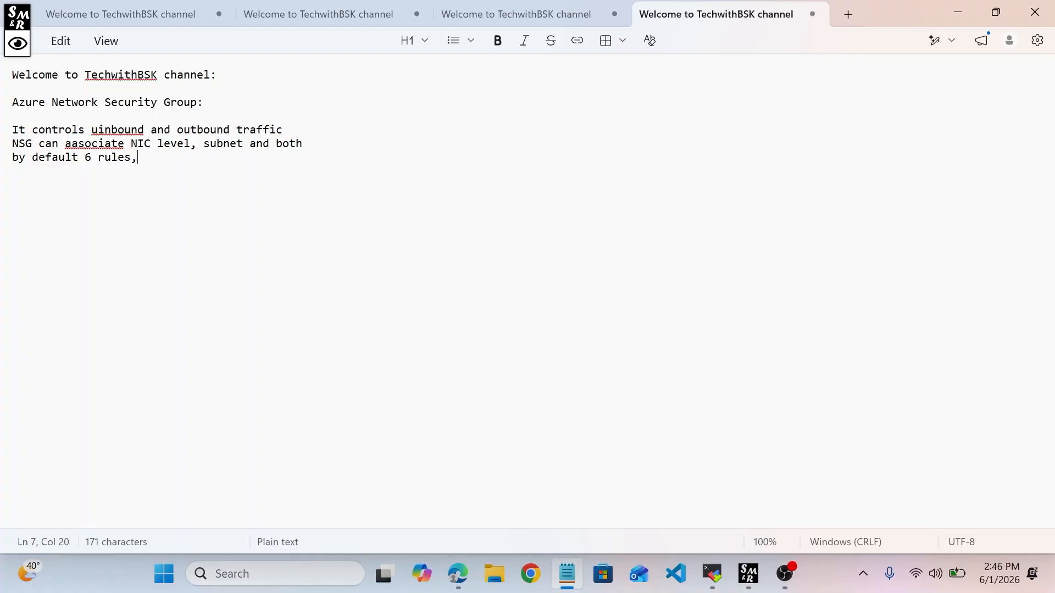
pyautogui.write(' we cannot mo')
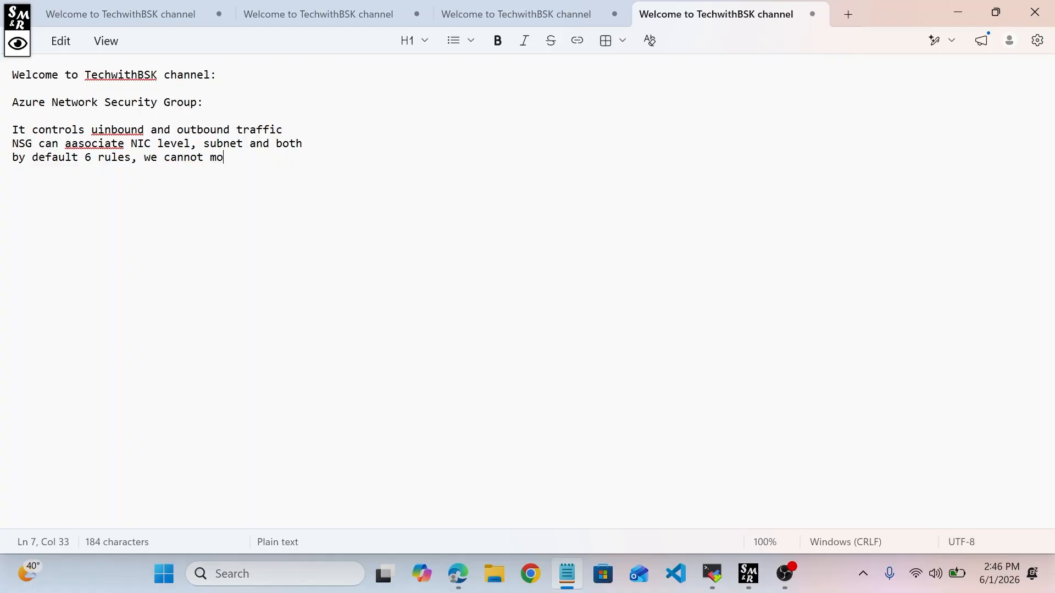
pyautogui.write('dify')
# - List the default rules on two separate lines as "3-> inbound" and "3-> outbound"
pyautogui.press('Return')
pyautogui.write('3-> inbound')
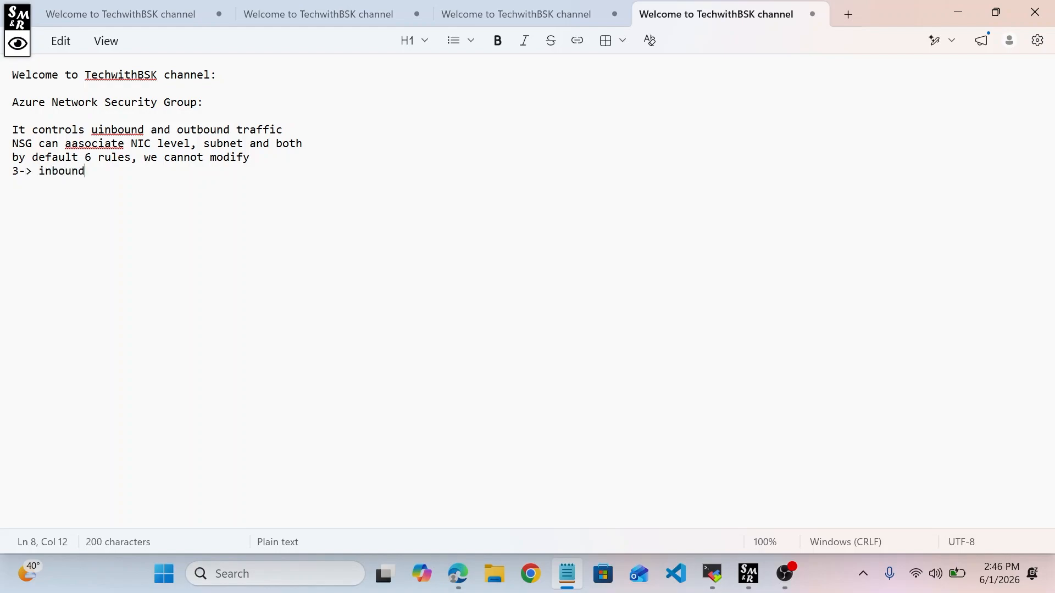
pyautogui.press('Return')
pyautogui.write('3-> outbound')
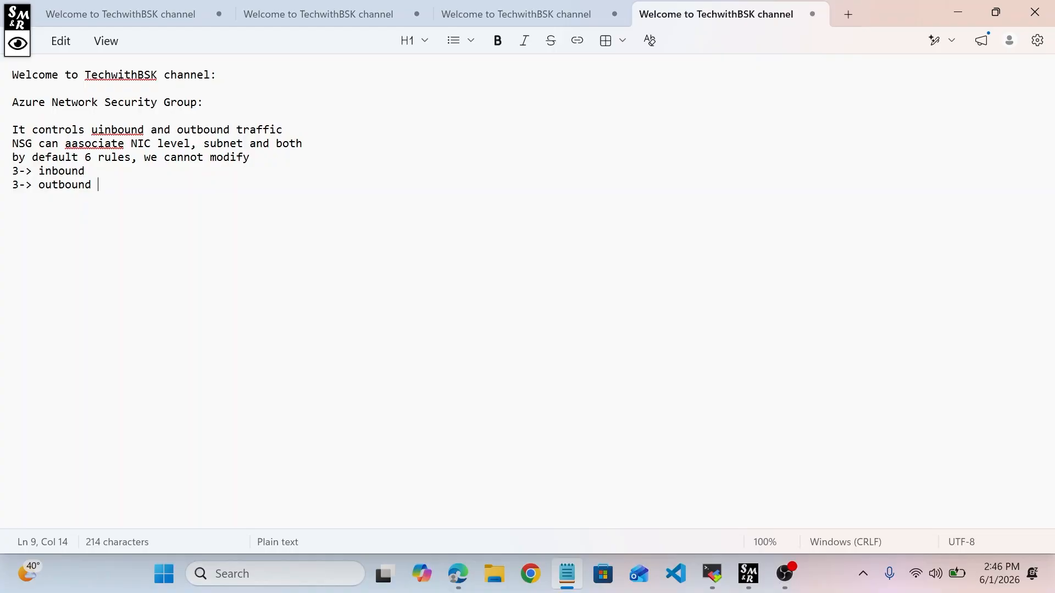
pyautogui.moveTo(12, 158); pyautogui.dragTo(100, 186)
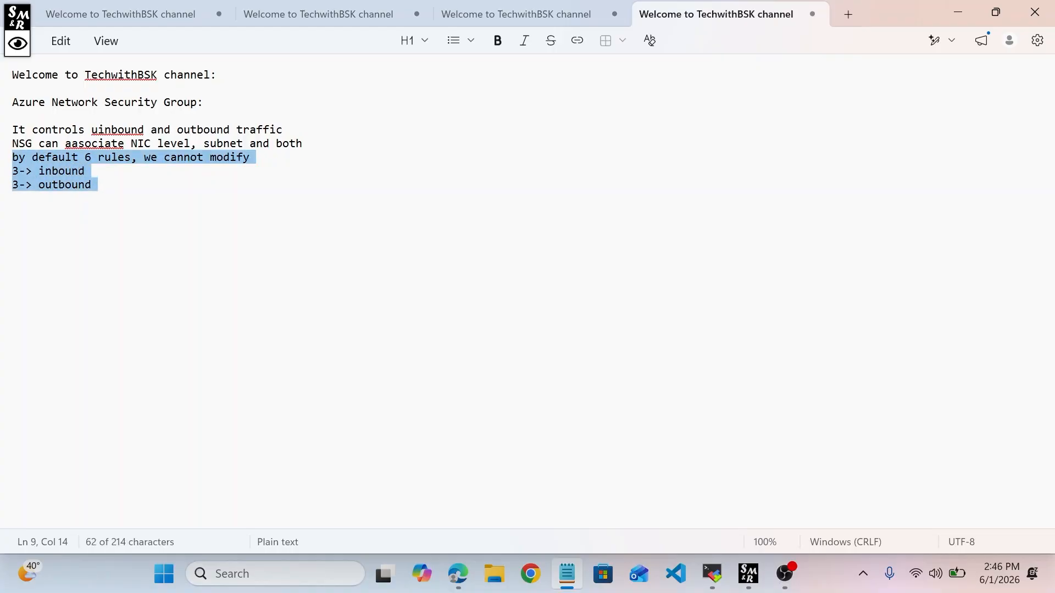
pyautogui.press('Right')
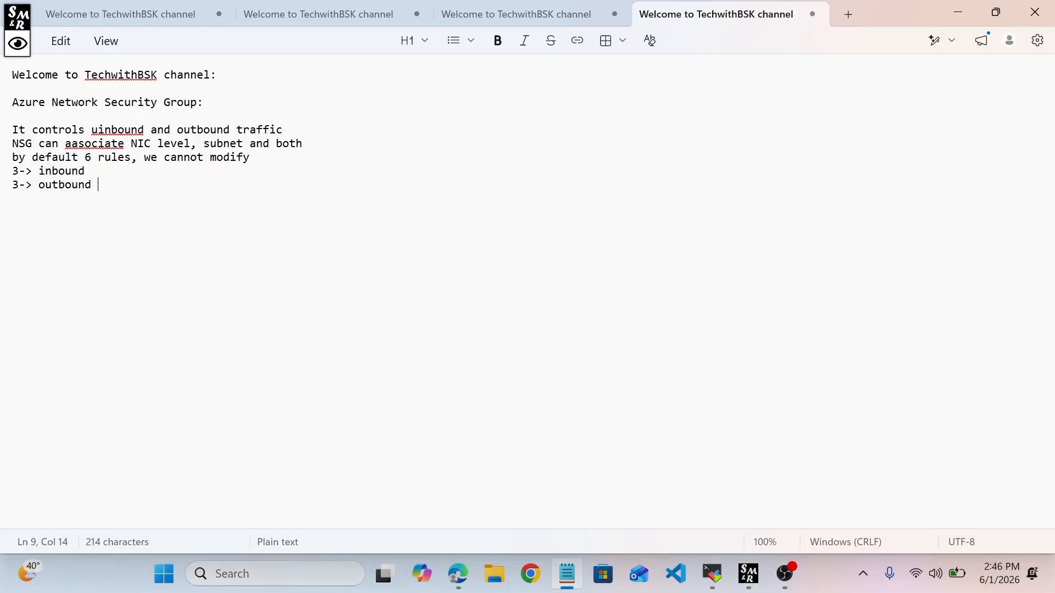
# - Find and open the Paint app with a blank canvas
pyautogui.click(301, 573)
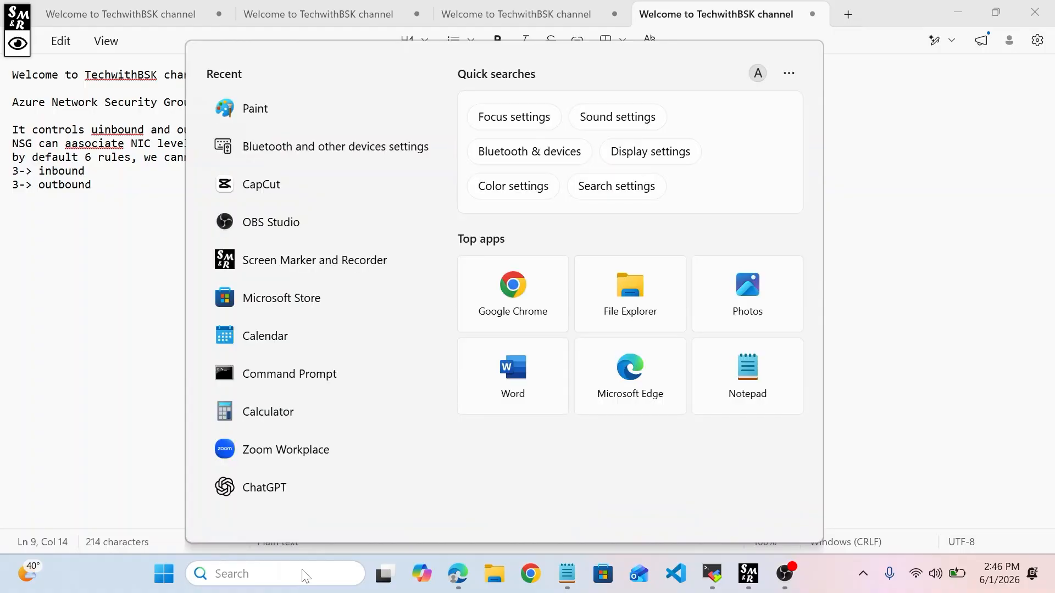
pyautogui.write('paint')
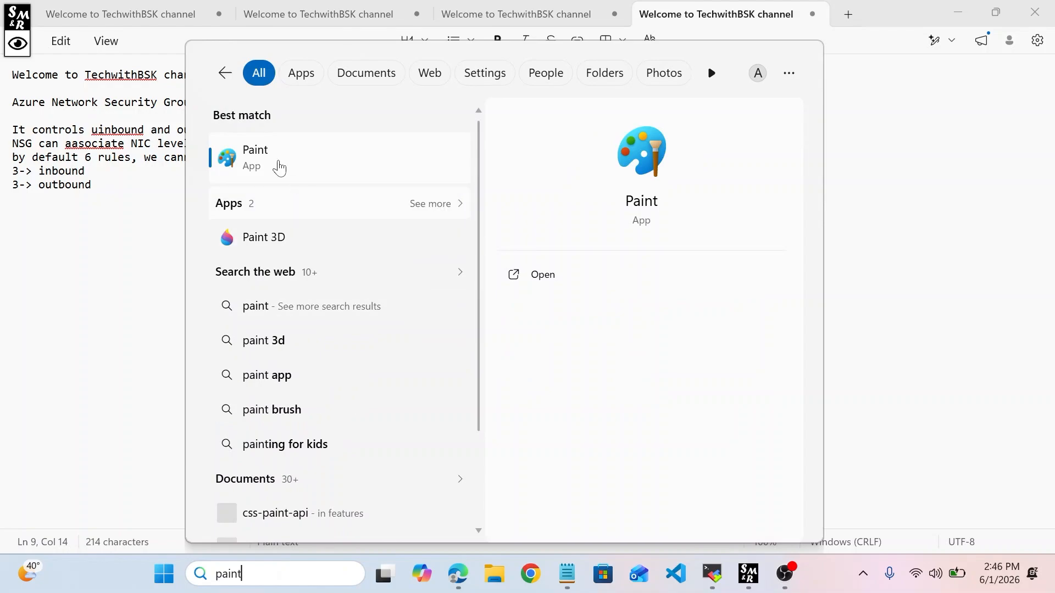
pyautogui.click(279, 167)
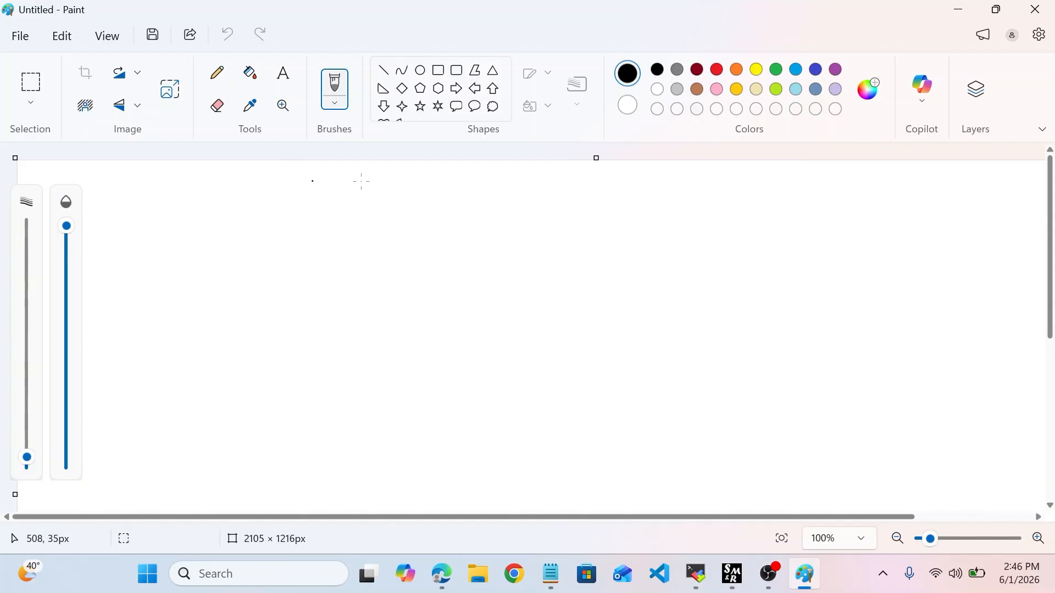
# - Draw a black rectangle about 206 × 189 px near the canvas's left edge and a thought cloud about 143 × 111 px above it
pyautogui.scroll(-3, 563, 256)
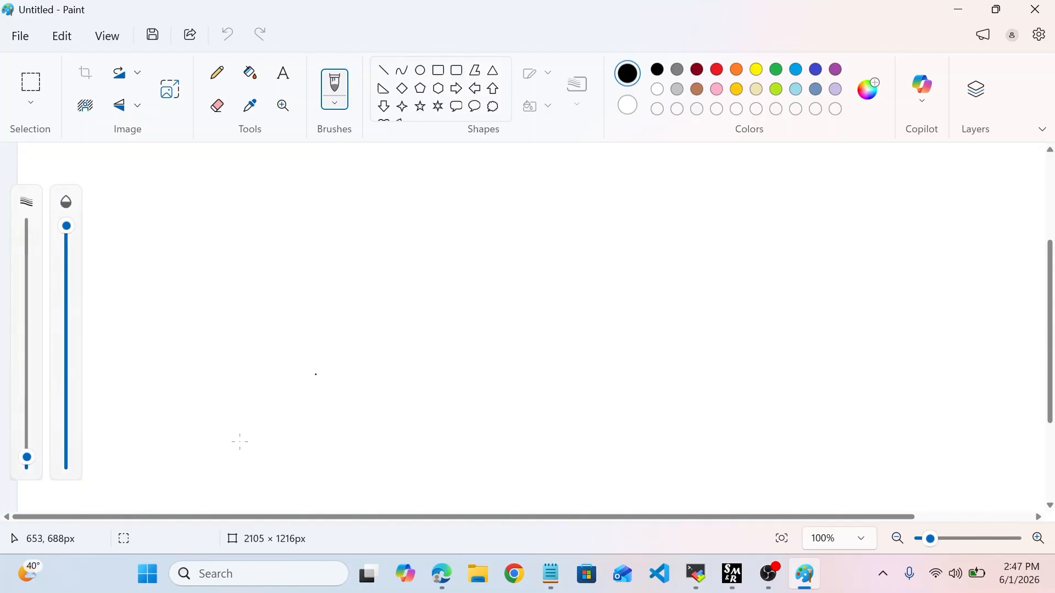
pyautogui.click(439, 71)
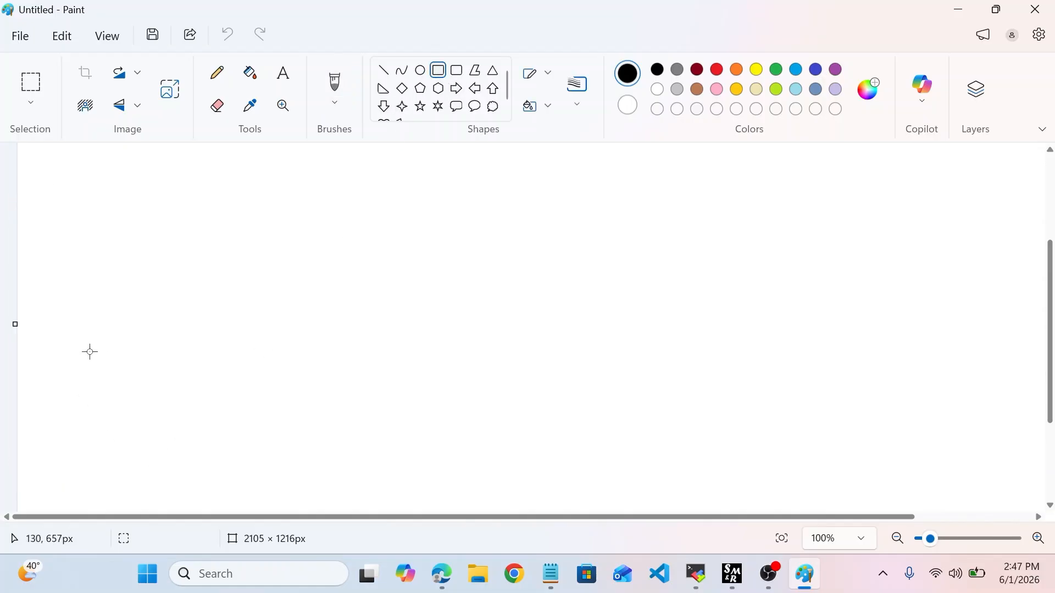
pyautogui.moveTo(84, 343); pyautogui.dragTo(198, 447)
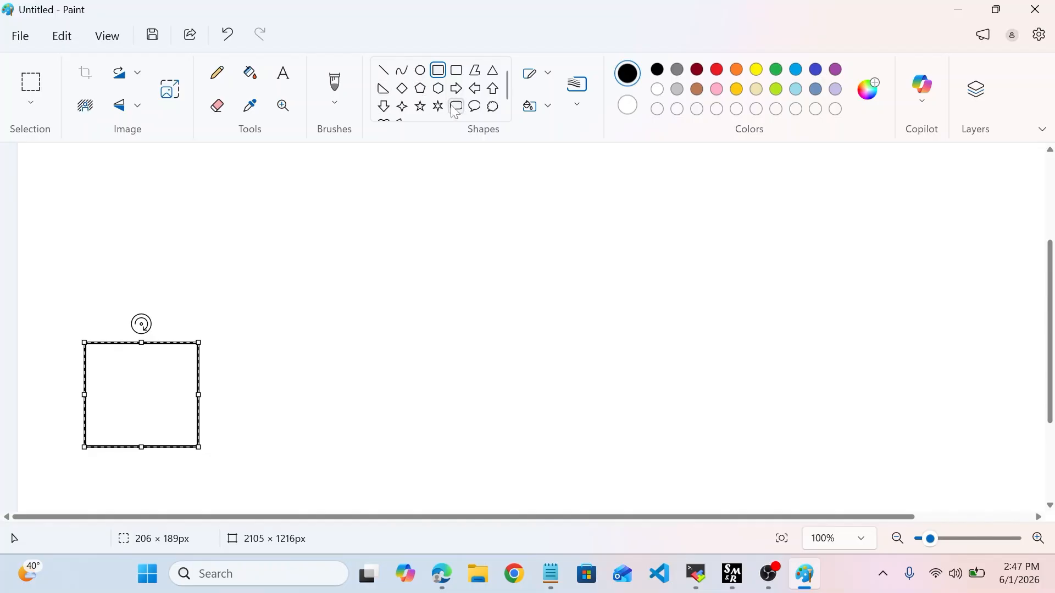
pyautogui.click(493, 106)
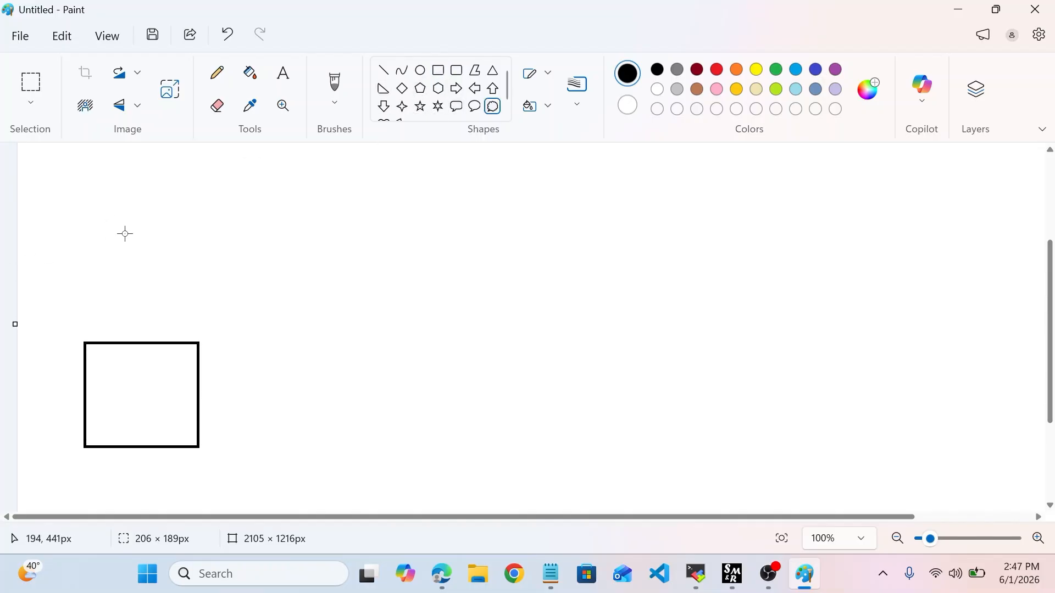
pyautogui.moveTo(101, 232); pyautogui.dragTo(182, 294)
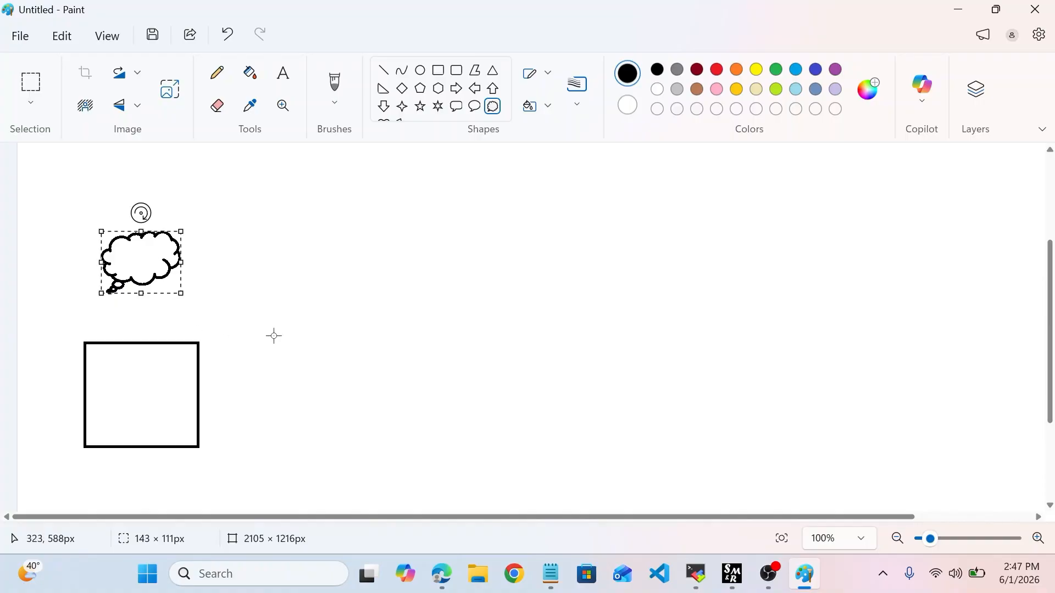
# - Draw a large black rectangle about 341 × 368 px on the far right of the diagram
pyautogui.click(438, 70)
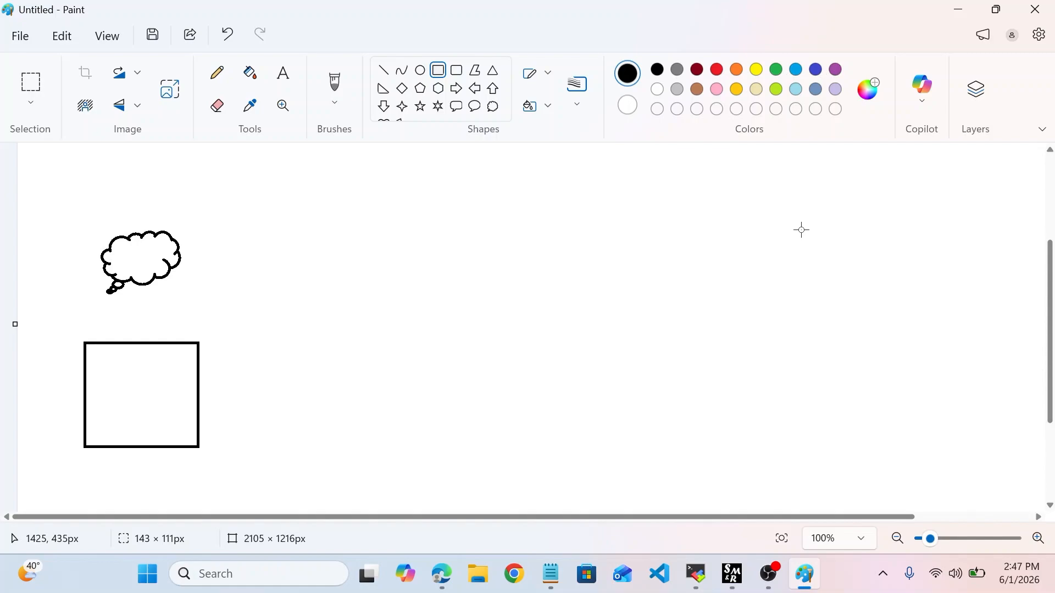
pyautogui.moveTo(802, 229); pyautogui.dragTo(888, 421)
pyautogui.moveTo(959, 430); pyautogui.dragTo(988, 430)
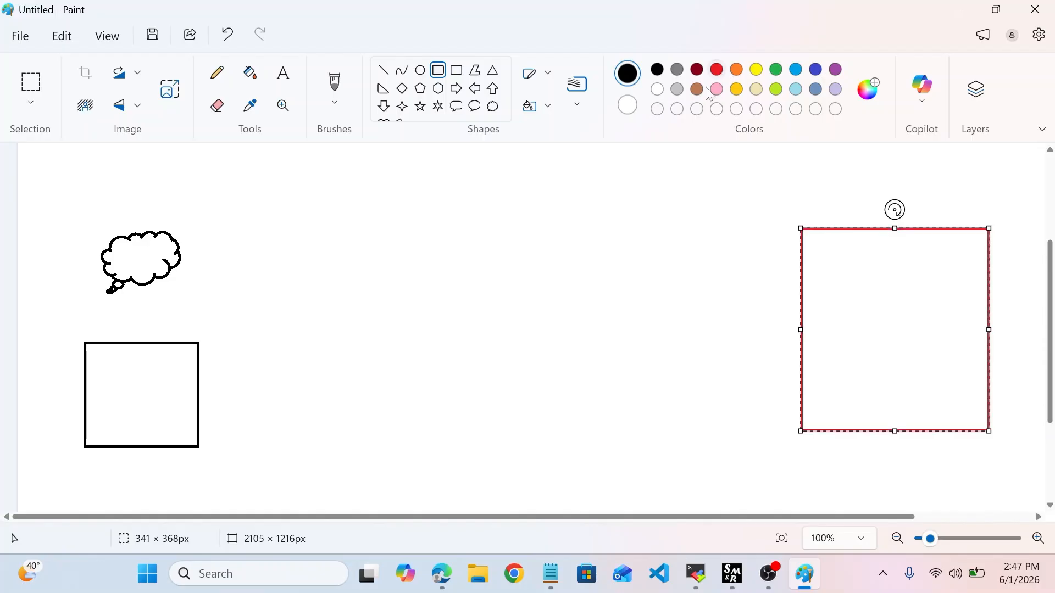
# - Draw an orange upright rectangle about 201 × 358 px just left of the large black rectangle
pyautogui.click(439, 71)
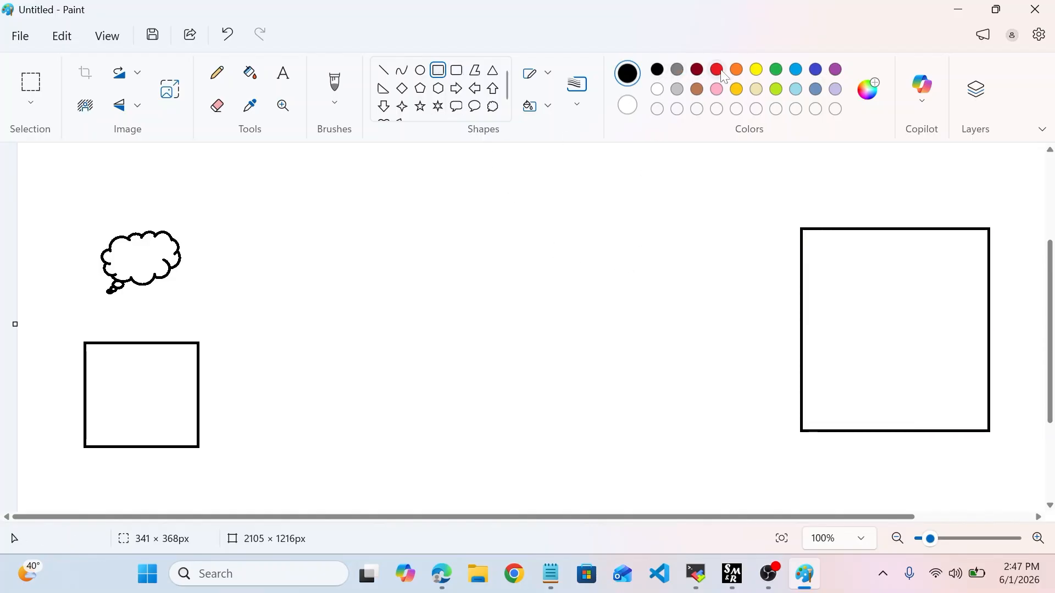
pyautogui.click(739, 73)
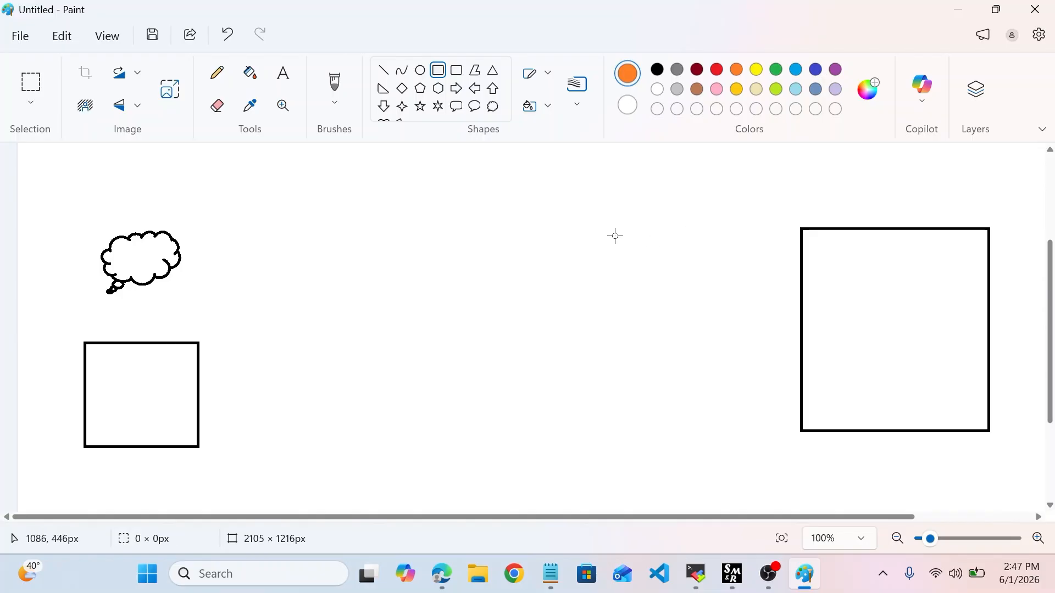
pyautogui.moveTo(615, 236); pyautogui.dragTo(726, 433)
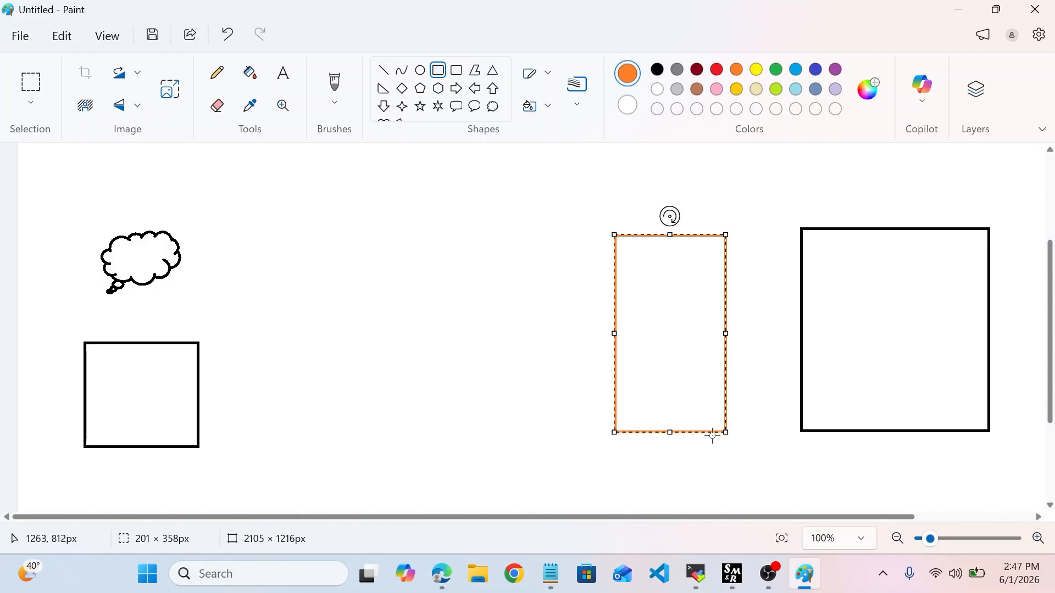
pyautogui.click(748, 377)
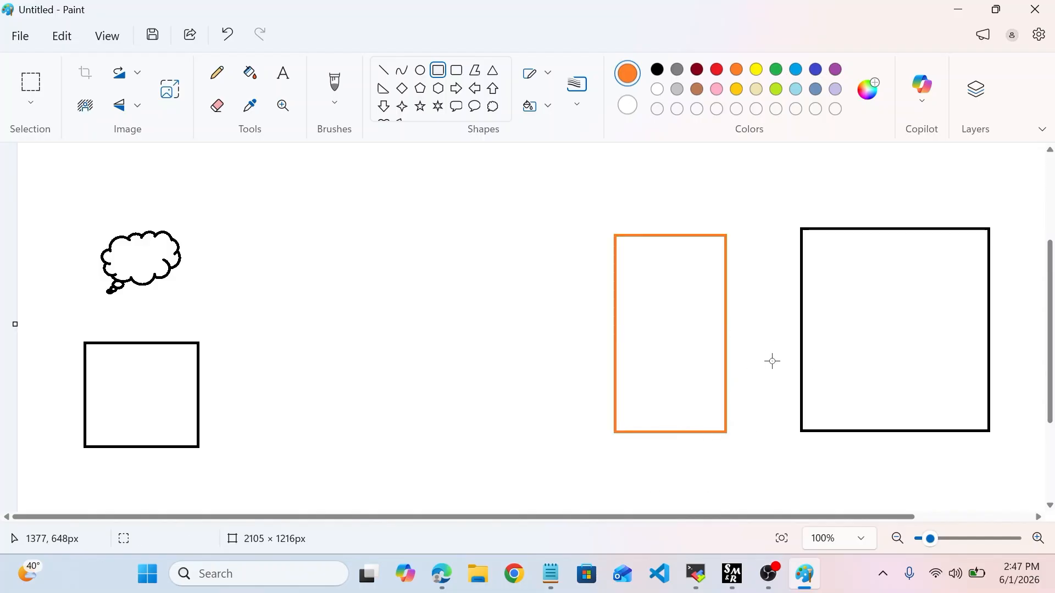
# - Add the text label "Laptop" in orange below the small black rectangle
pyautogui.click(283, 73)
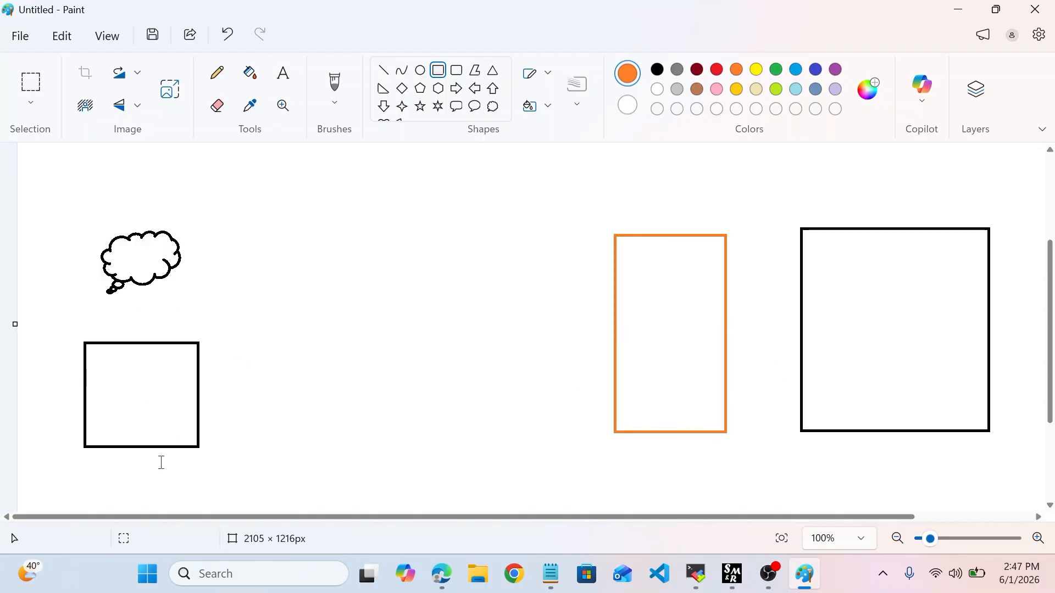
pyautogui.click(102, 462)
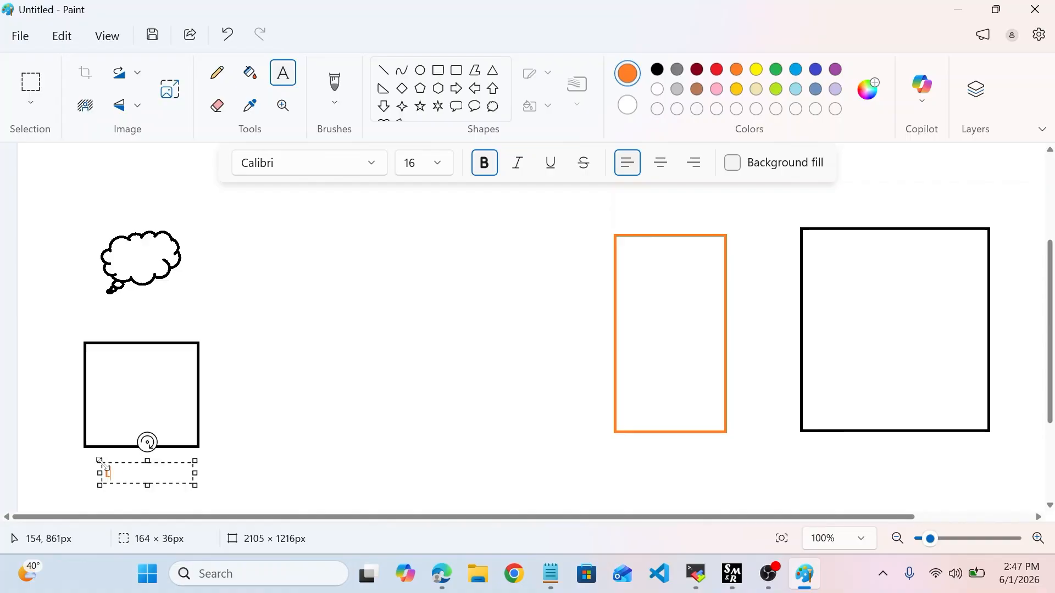
pyautogui.write('Laptop')
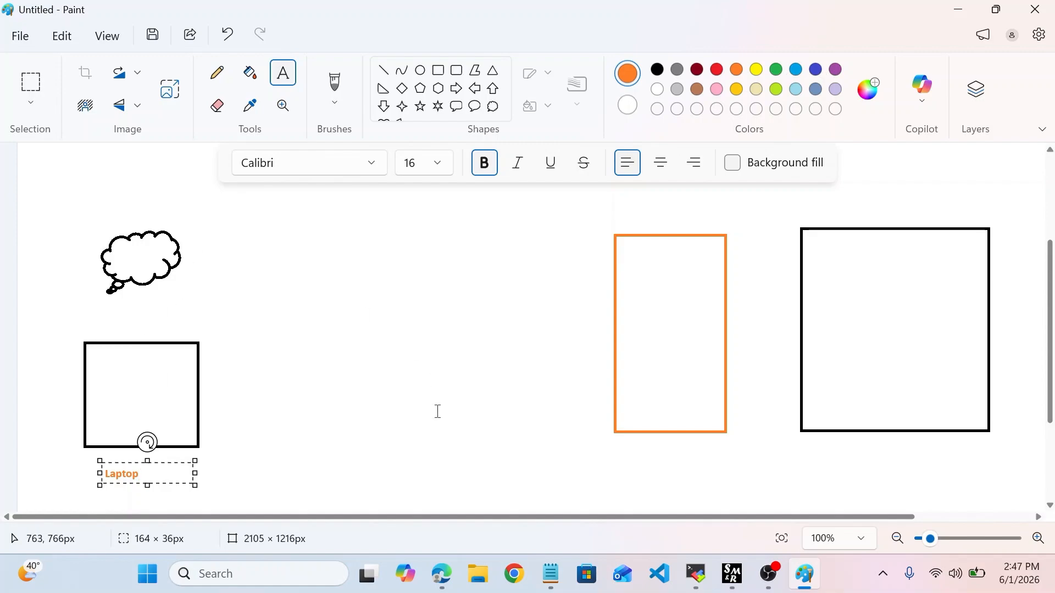
pyautogui.click(631, 370)
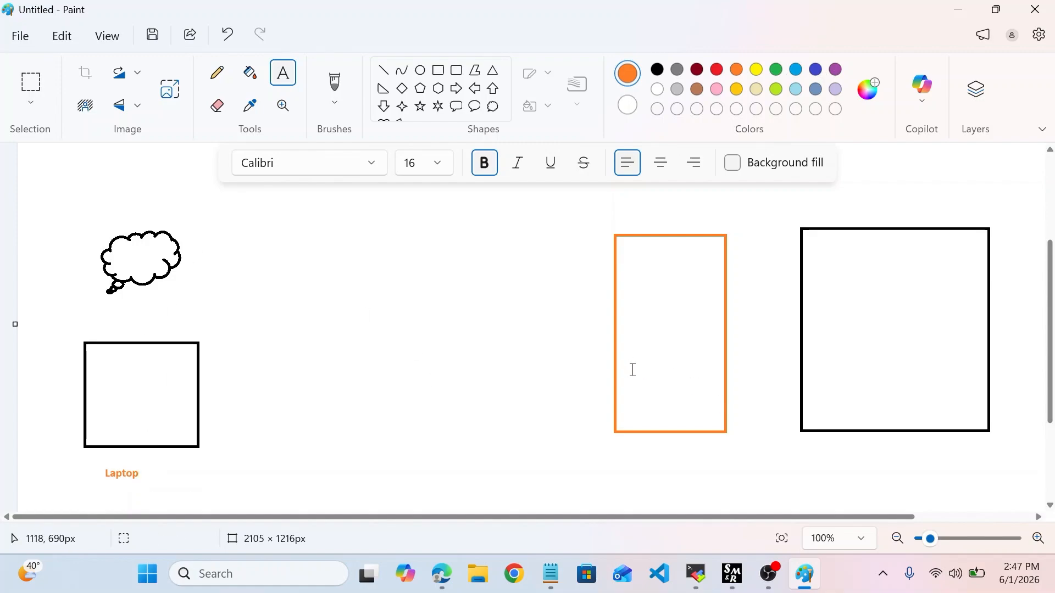
# - Label the orange rectangle "NSG" and draw an orange right arrow about 154 × 40 px from it to the large black rectangle
pyautogui.click(636, 381)
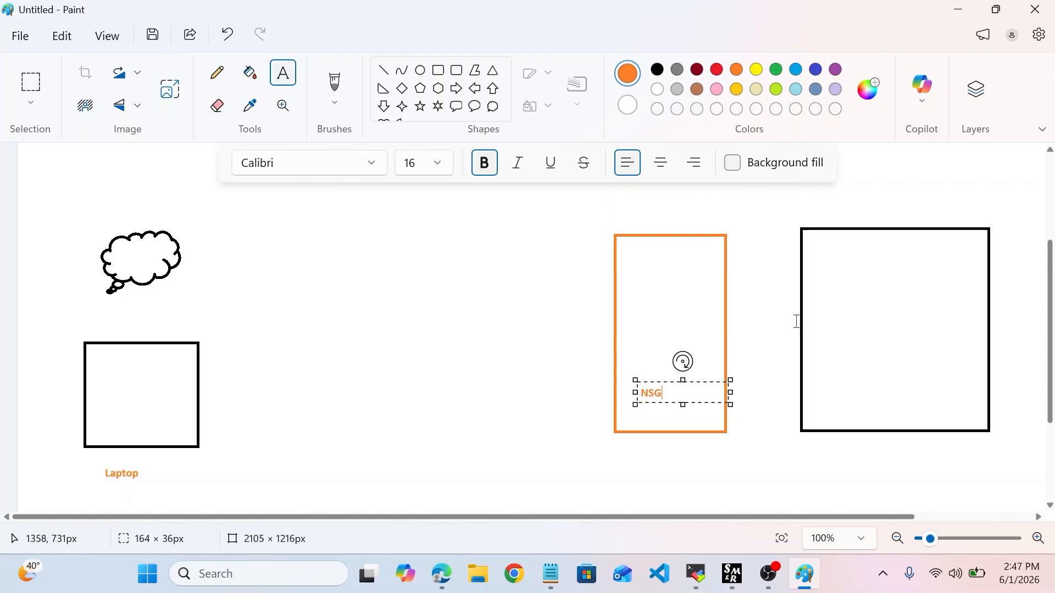
pyautogui.click(457, 89)
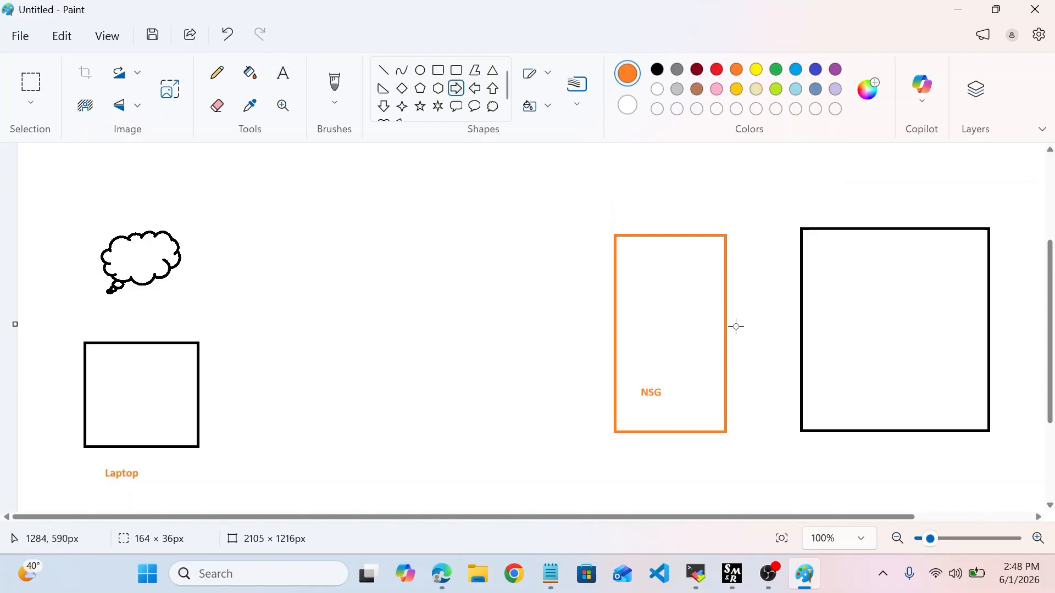
pyautogui.moveTo(725, 359); pyautogui.dragTo(810, 337)
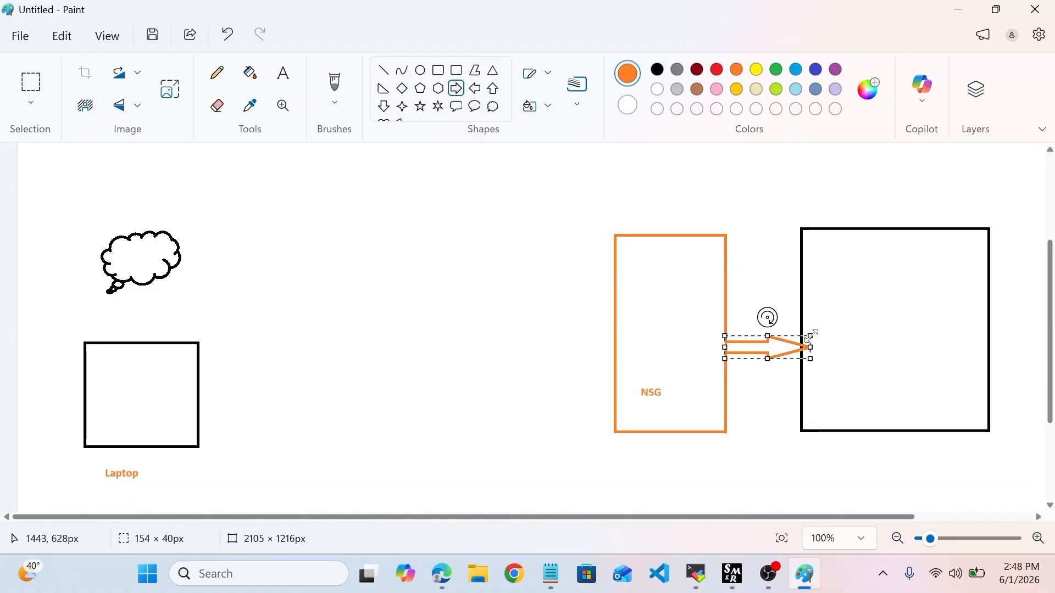
# - Draw an orange hexagon about 109 × 122 px inside the large black rectangle at the arrow's tip and label it "NIC"
pyautogui.click(439, 91)
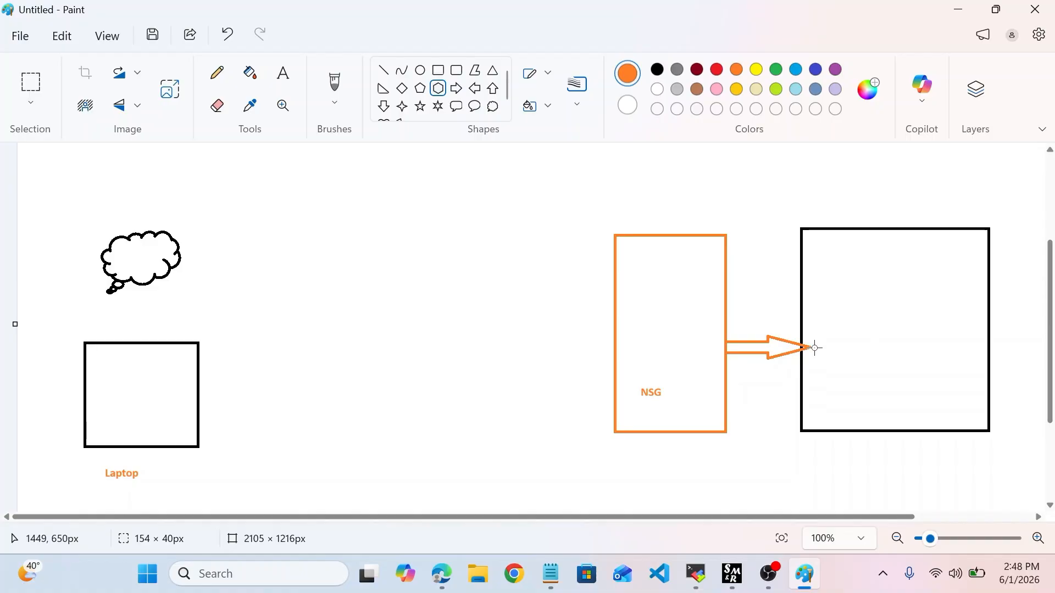
pyautogui.moveTo(813, 347)
pyautogui.mouseDown()
pyautogui.moveTo(829, 334)
pyautogui.moveTo(836, 377)
pyautogui.moveTo(859, 382)
pyautogui.moveTo(872, 415)
pyautogui.mouseUp()
pyautogui.moveTo(849, 374); pyautogui.dragTo(850, 340)
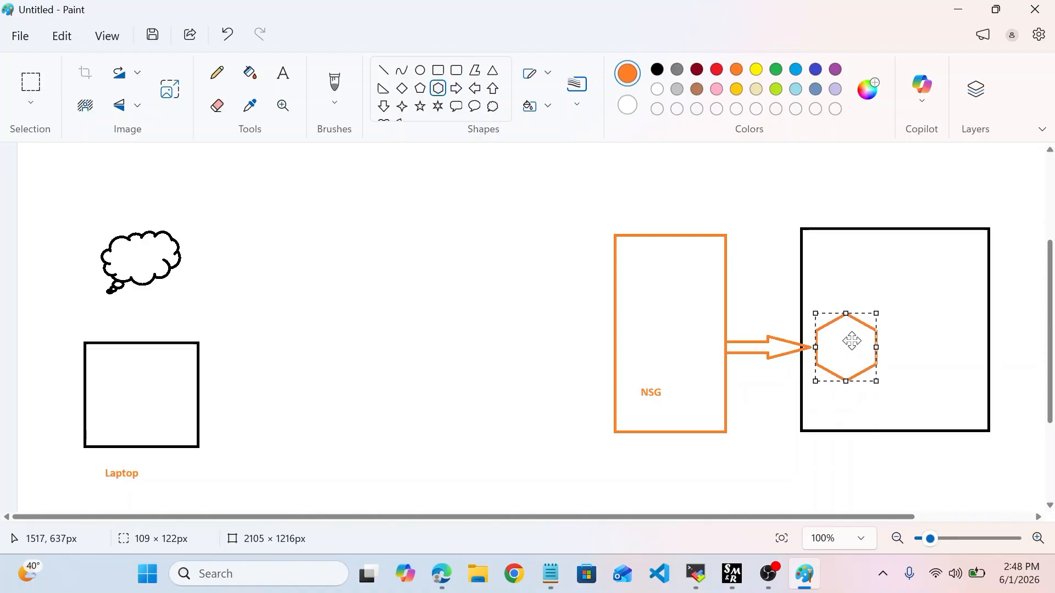
pyautogui.click(285, 77)
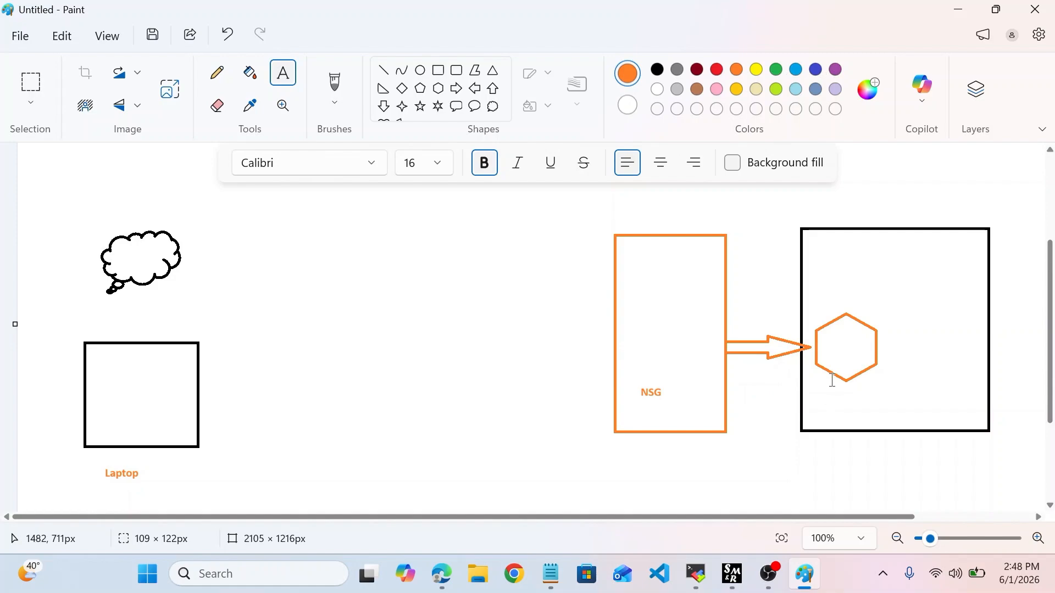
pyautogui.click(836, 343)
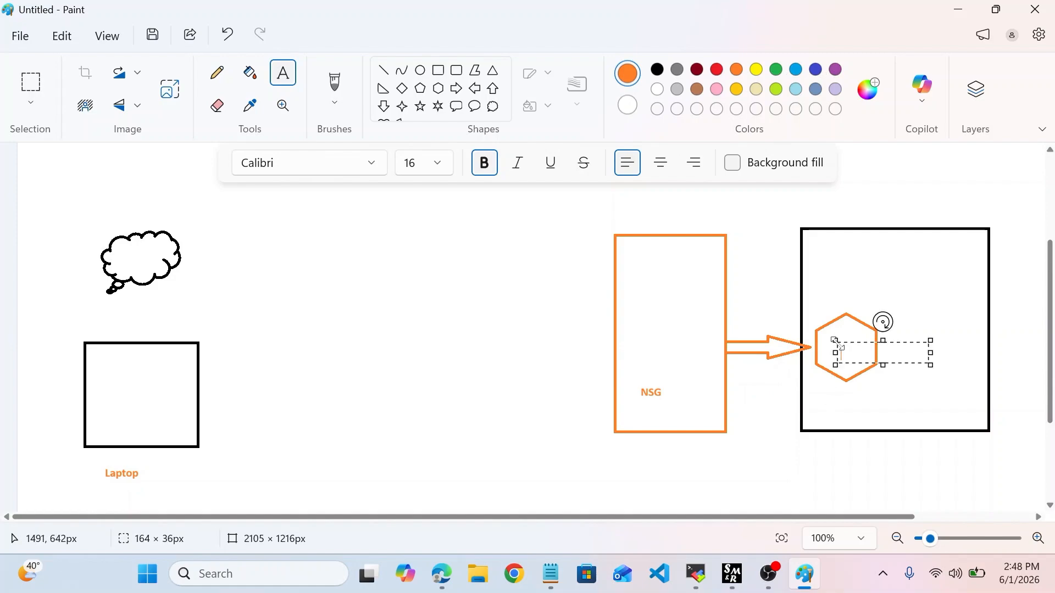
pyautogui.write('NIC')
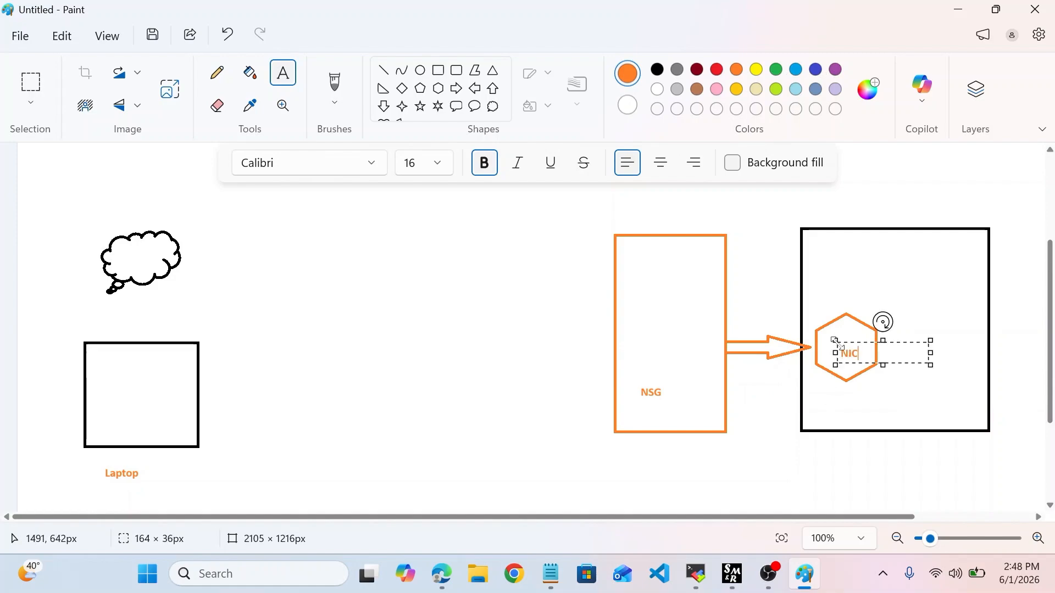
pyautogui.click(815, 393)
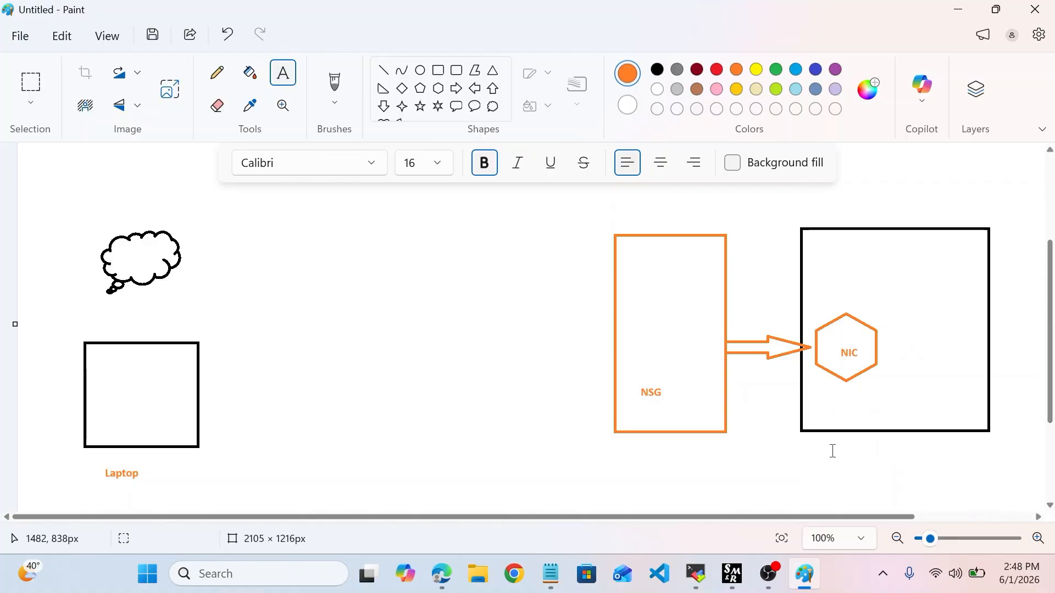
# - Add the label "Linux Machine" below the large black rectangle and "Destination" just above its upper edge
pyautogui.click(831, 449)
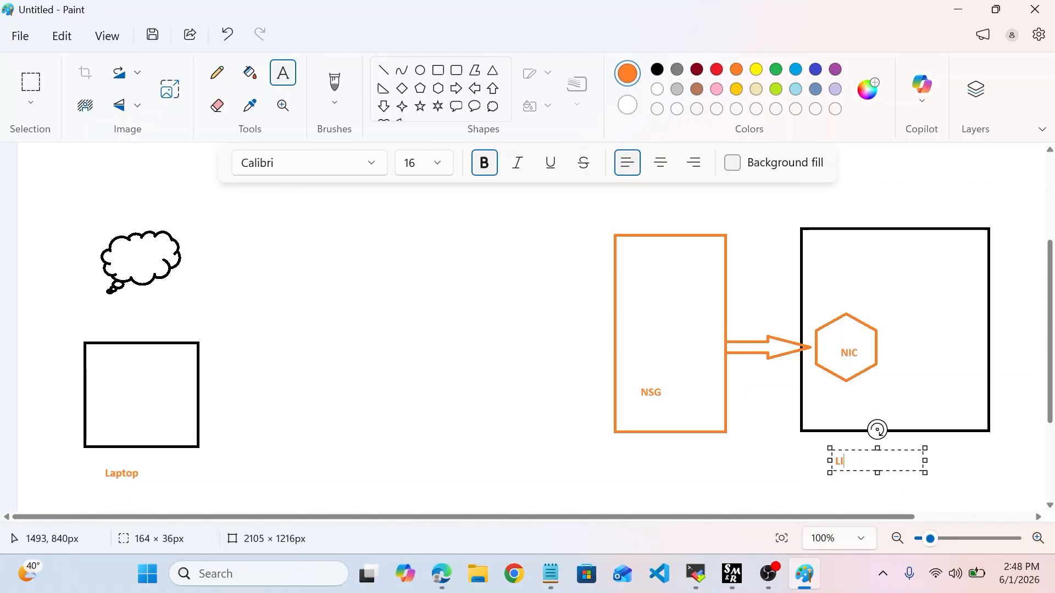
pyautogui.write('Linux Machine')
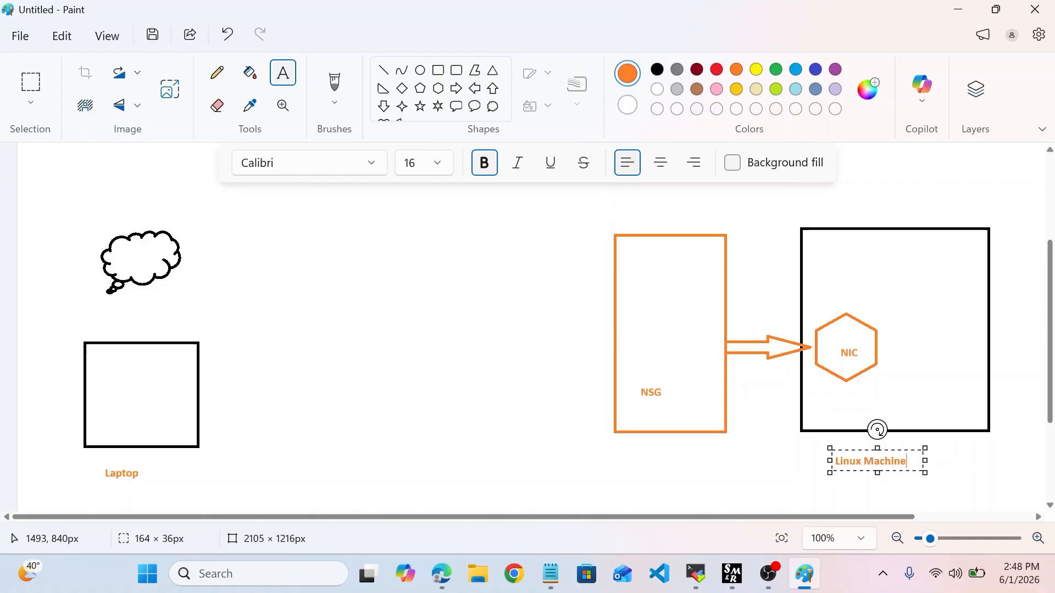
pyautogui.click(869, 211)
pyautogui.click(868, 212)
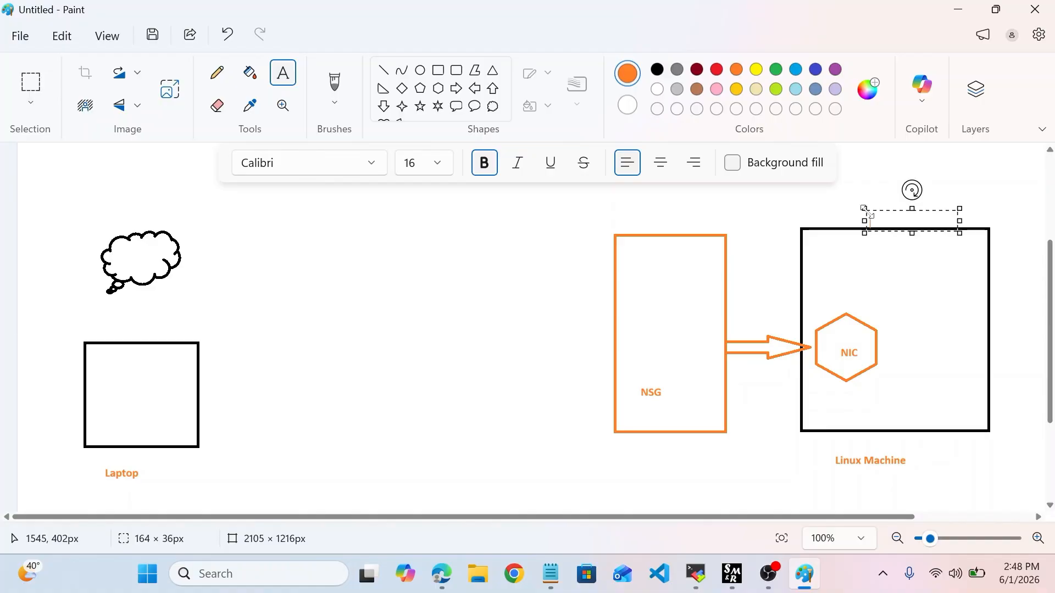
pyautogui.write('Destination')
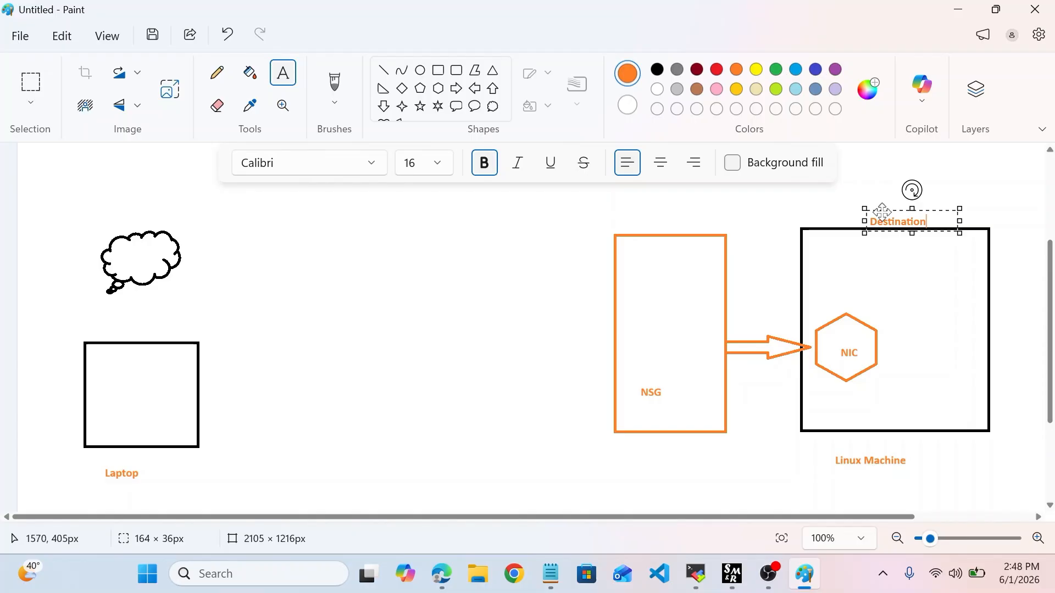
pyautogui.moveTo(912, 209); pyautogui.dragTo(913, 201)
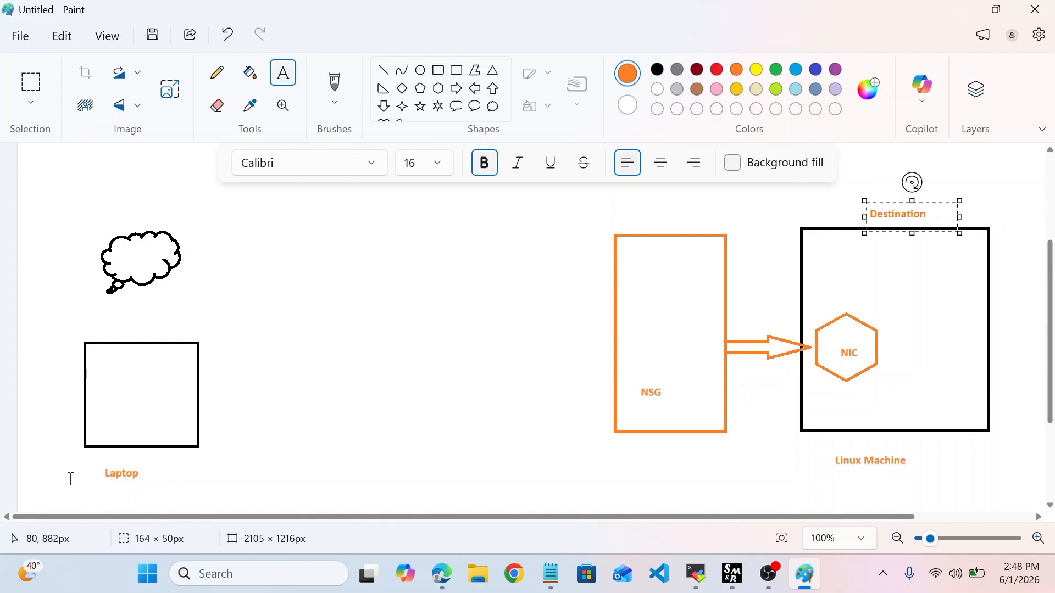
# - Add the orange text label "source" below the "Laptop" label
pyautogui.click(99, 489)
pyautogui.click(101, 488)
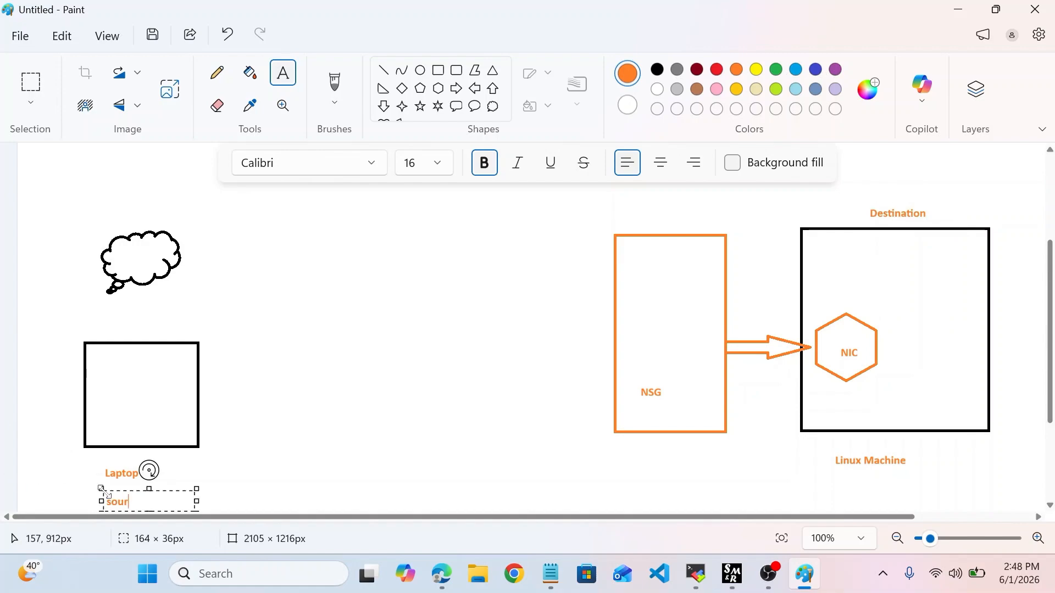
pyautogui.click(238, 435)
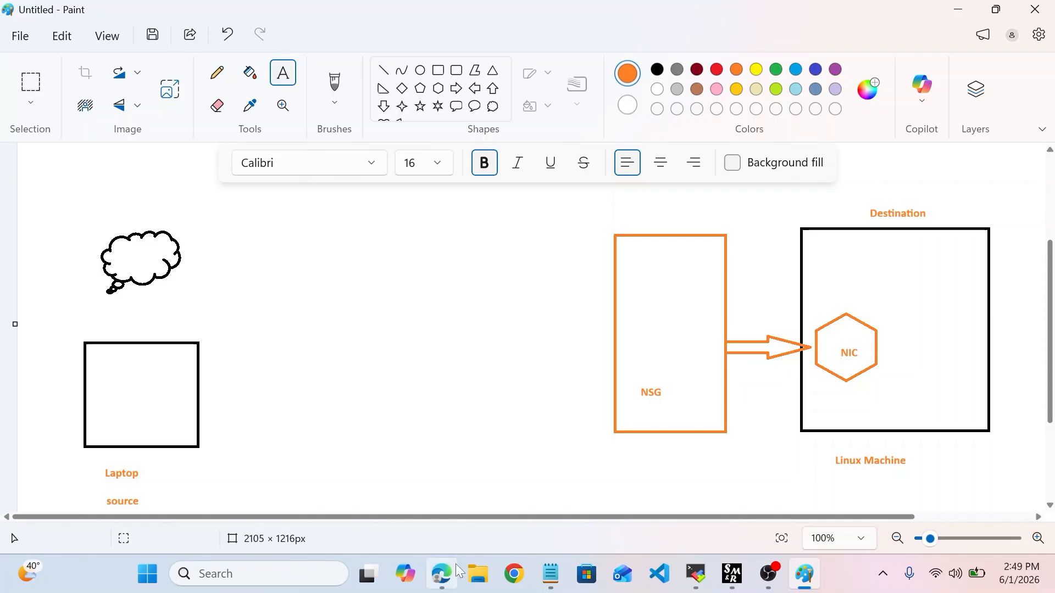
# - Switch to the Azure portal in Edge, find the virtual machines service and start creating a virtual machine
pyautogui.click(447, 577)
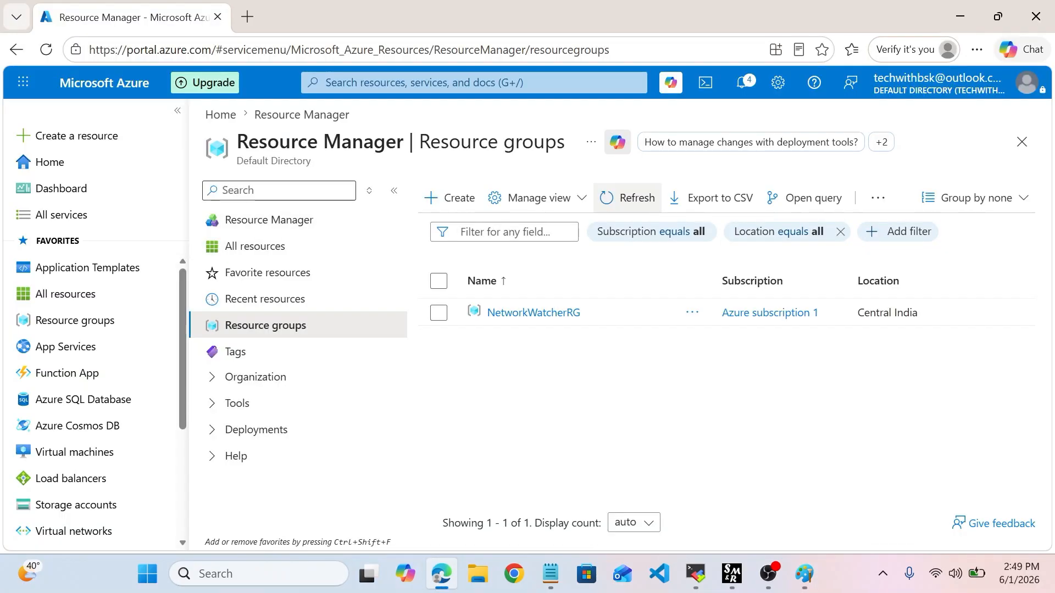
pyautogui.click(475, 83)
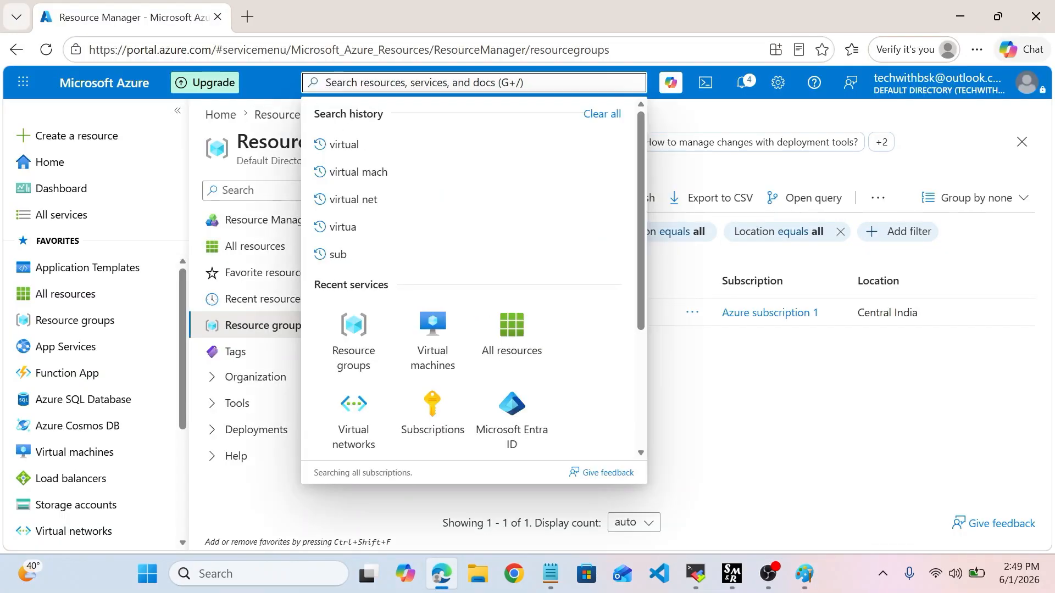
pyautogui.write('virtua')
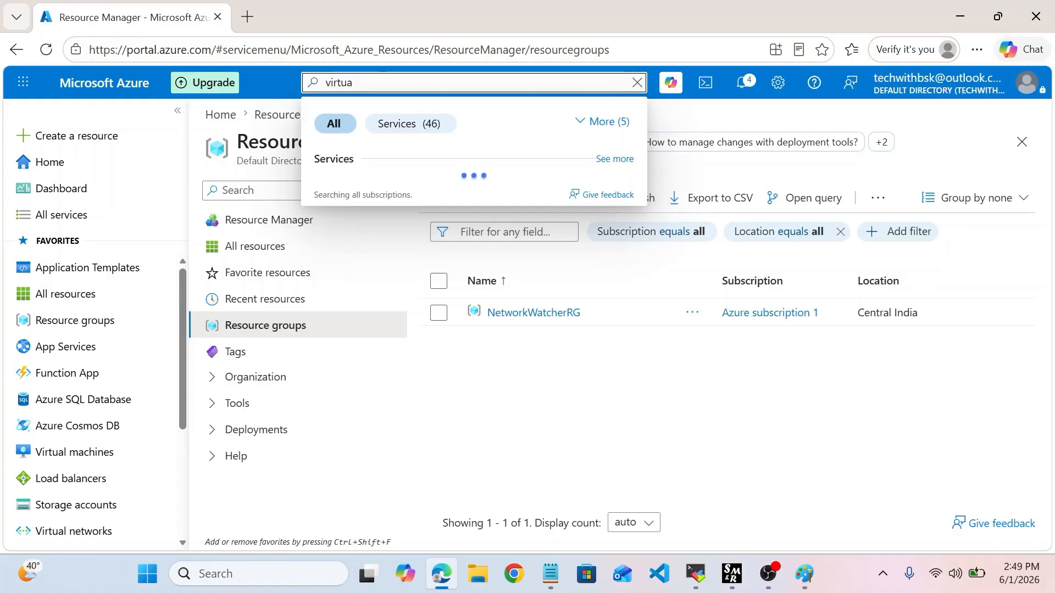
pyautogui.click(394, 184)
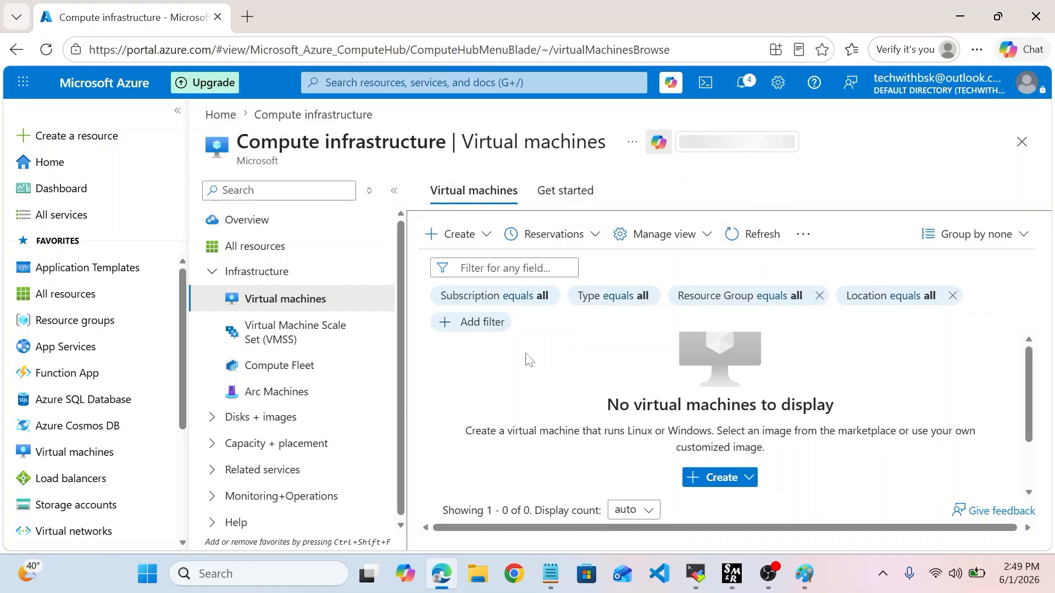
pyautogui.click(470, 236)
pyautogui.click(597, 282)
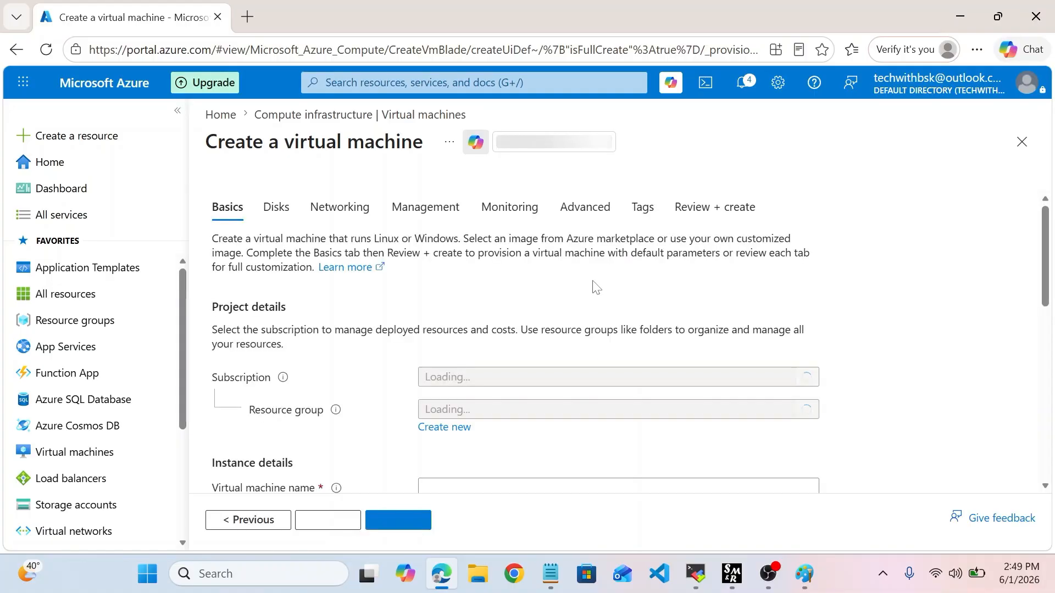
# - Create a new resource group named demo-rg for the virtual machine
pyautogui.scroll(-3, 571, 347)
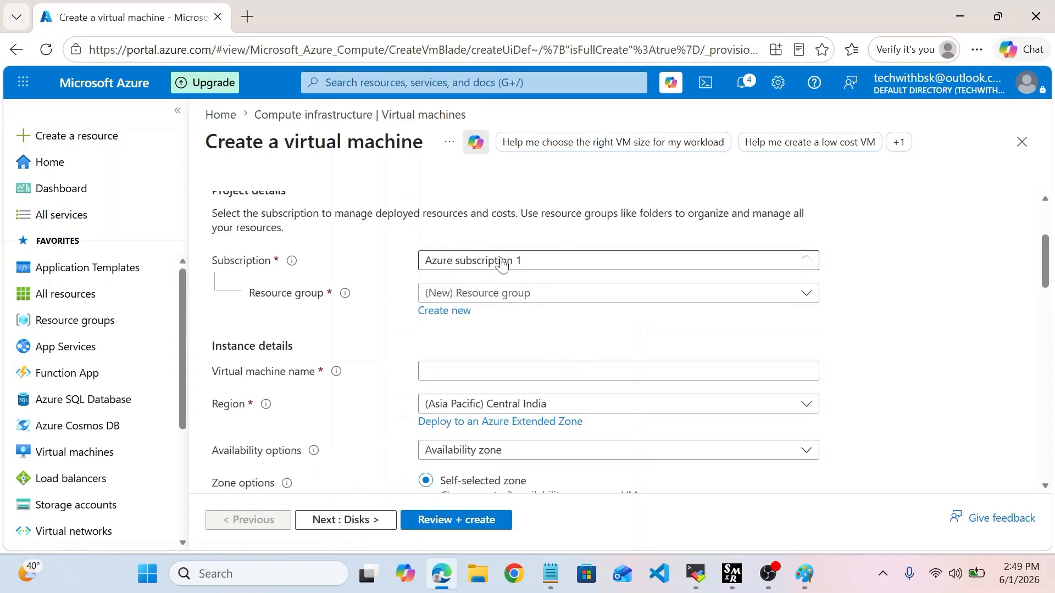
pyautogui.click(456, 313)
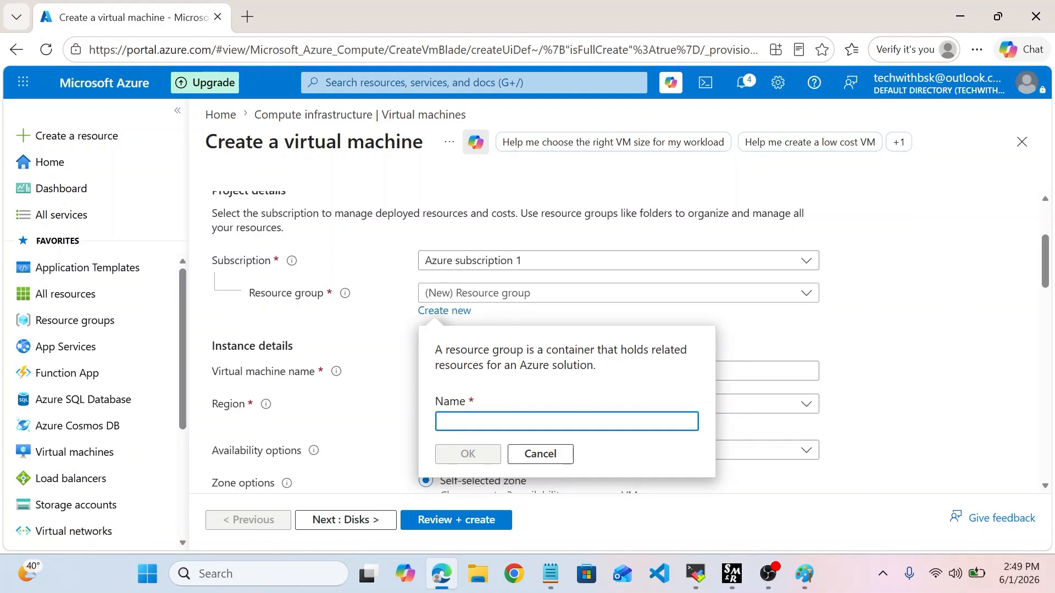
pyautogui.write('demo0')
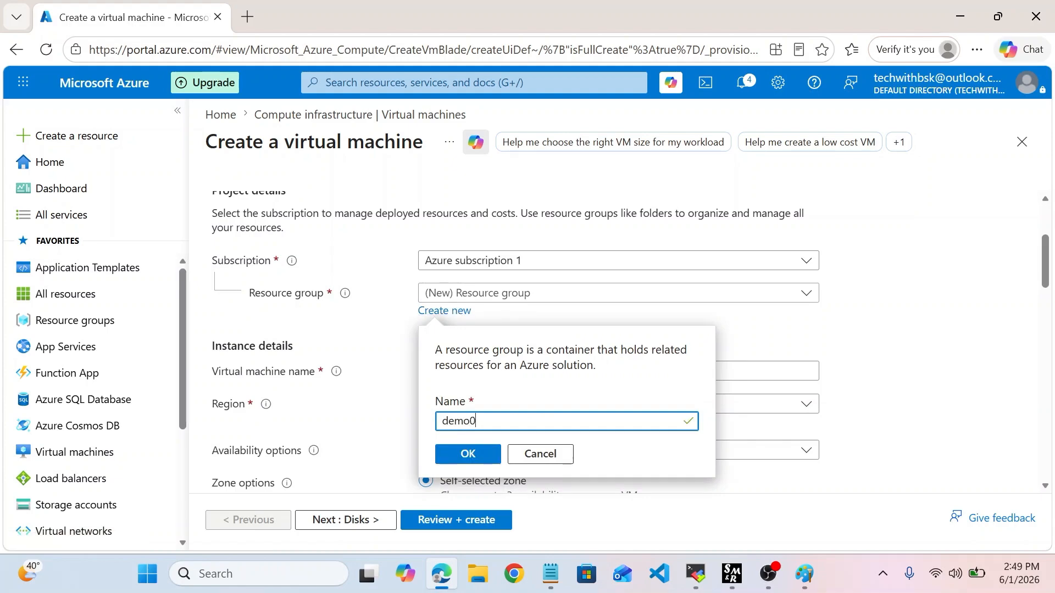
pyautogui.press('BackSpace')
pyautogui.write('-rg')
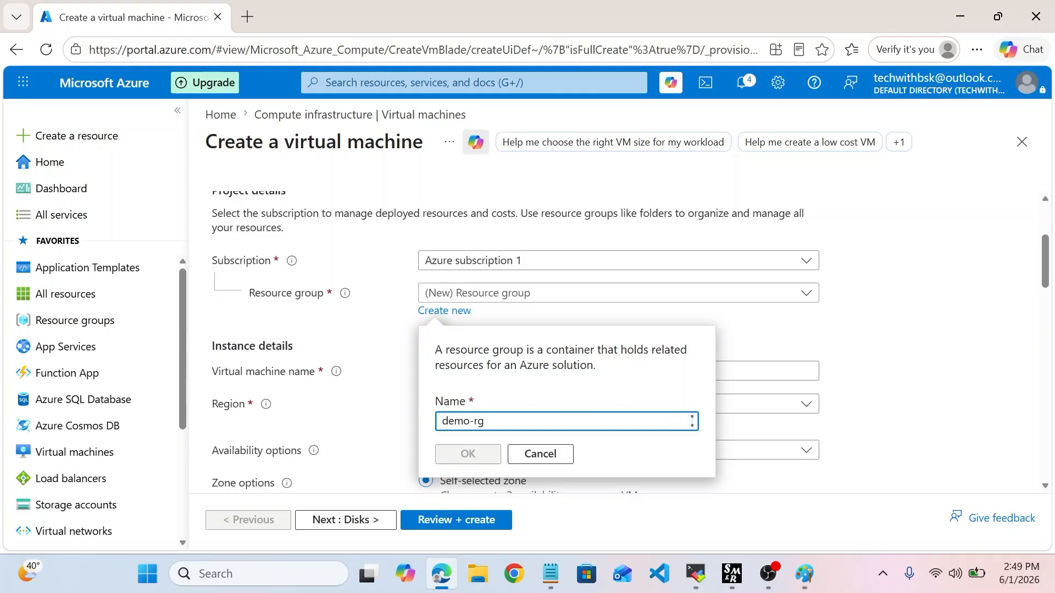
pyautogui.click(469, 454)
# - Name the virtual machine vm01
pyautogui.scroll(-1, 601, 407)
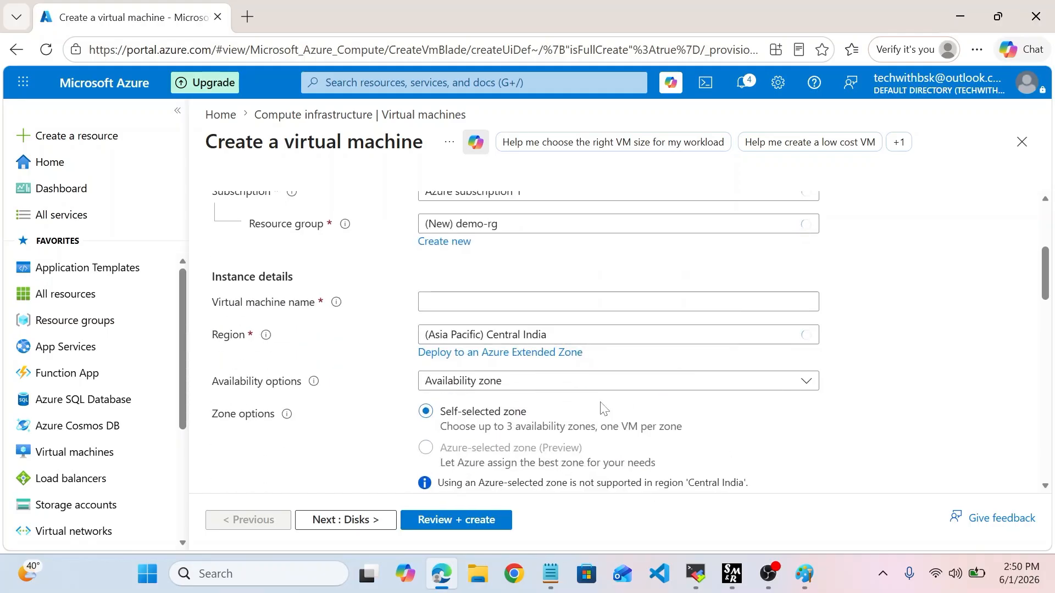
pyautogui.click(604, 302)
pyautogui.write('vm01')
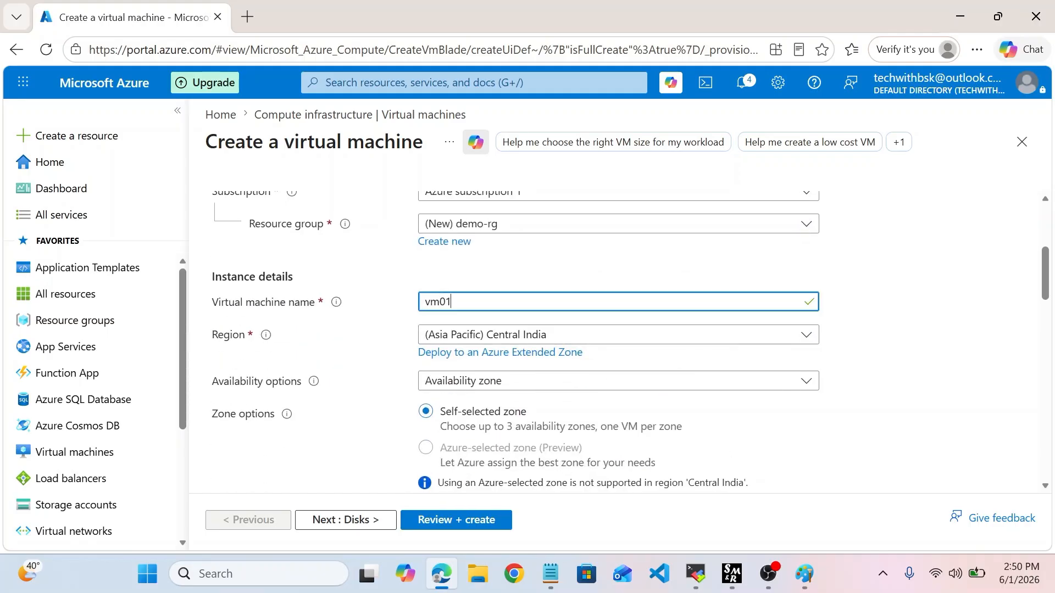
# - Set the availability options to "No infrastructure redundancy required" and the security type to Standard
pyautogui.scroll(-2, 543, 277)
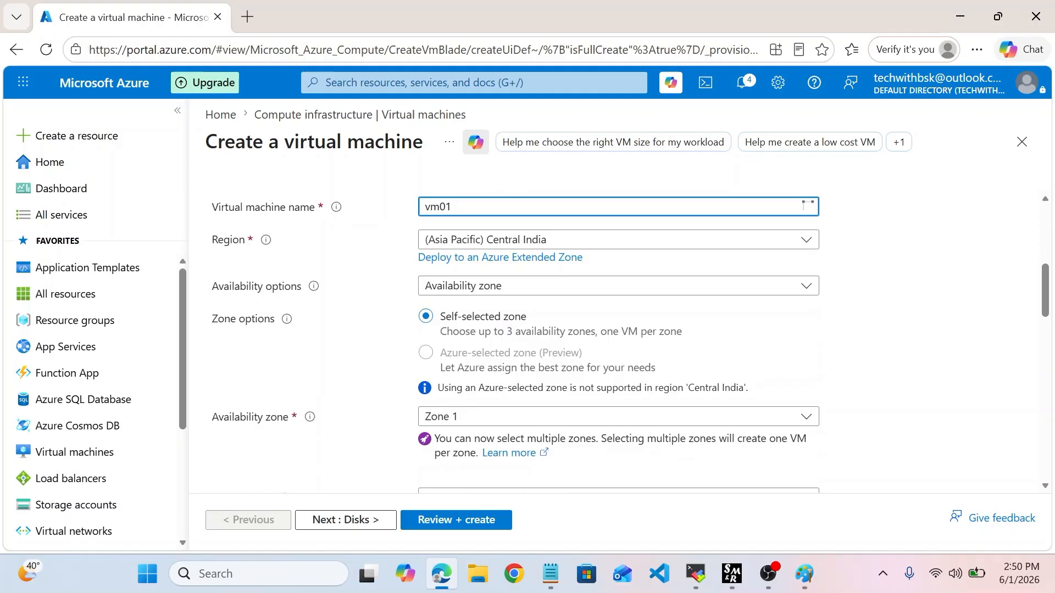
pyautogui.click(543, 273)
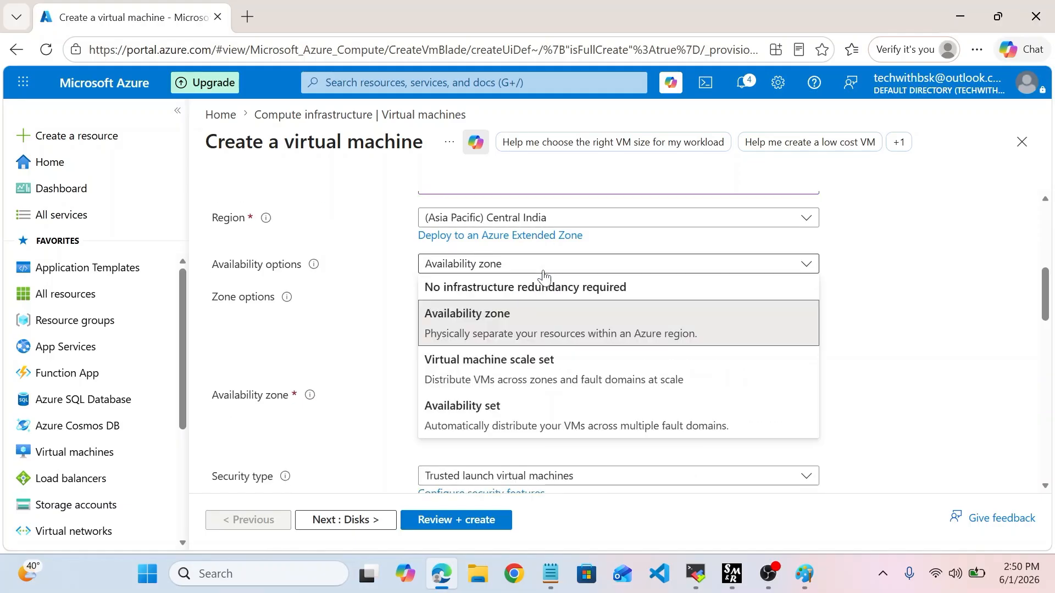
pyautogui.click(539, 286)
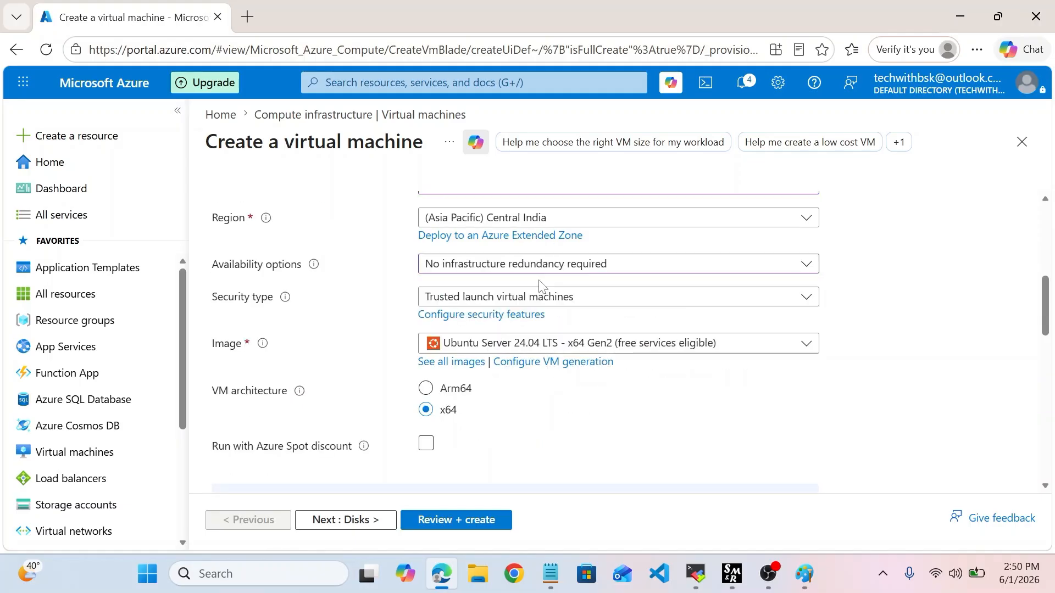
pyautogui.click(579, 297)
pyautogui.click(548, 330)
# - Set the administrator account's authentication type to Password and the username to azadmin
pyautogui.scroll(-1, 608, 390)
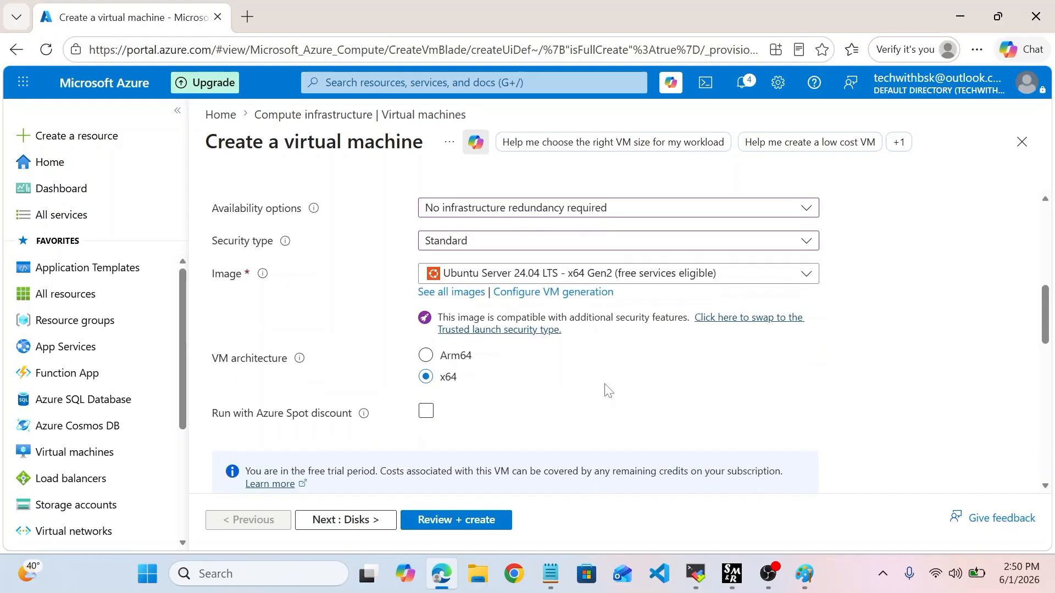
pyautogui.scroll(-2, 651, 281)
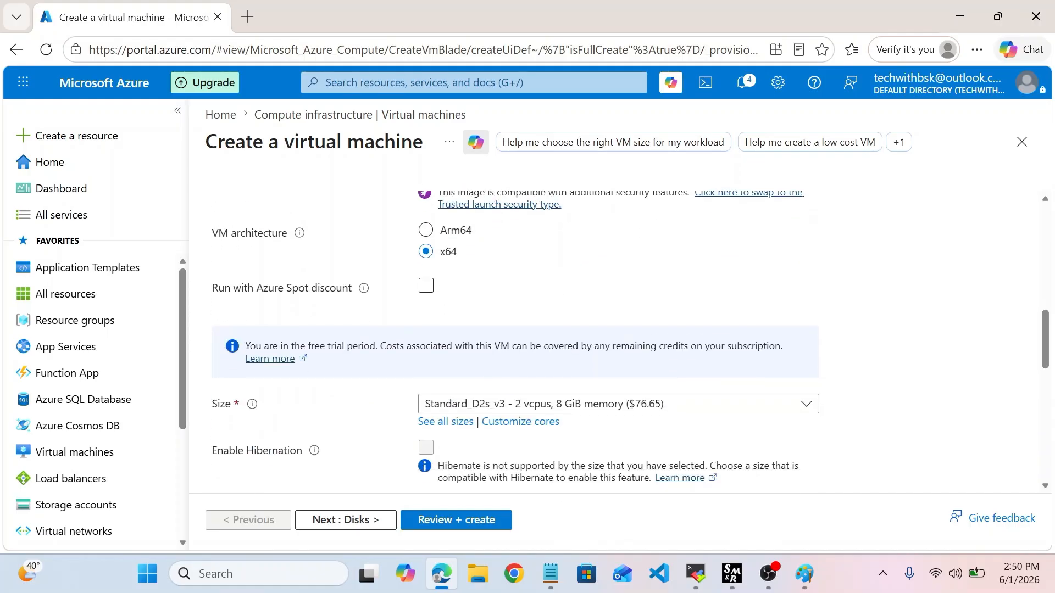
pyautogui.scroll(2, 618, 319)
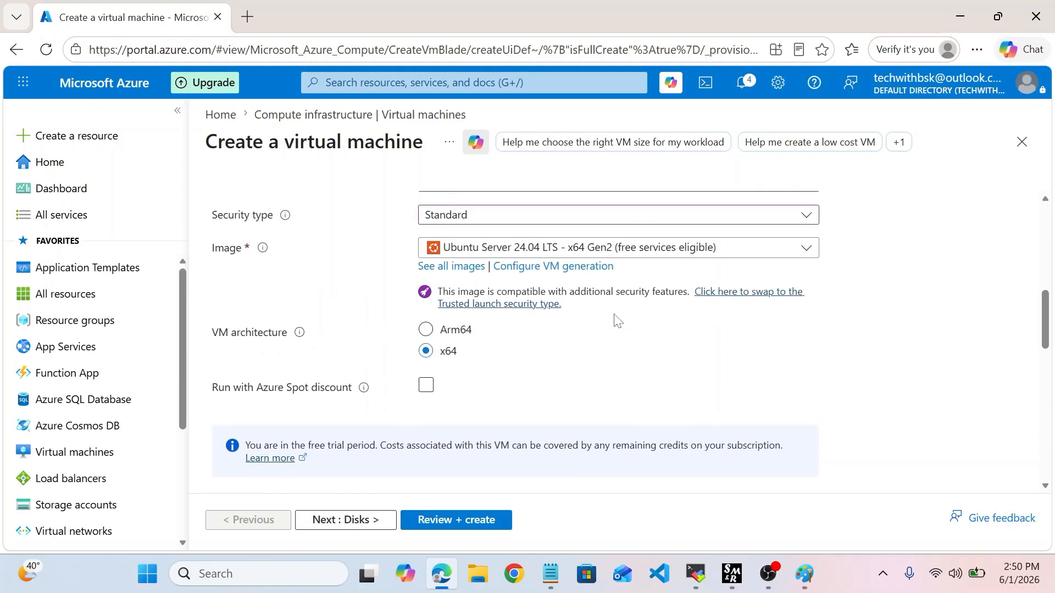
pyautogui.scroll(-2, 617, 319)
pyautogui.scroll(-6, 548, 376)
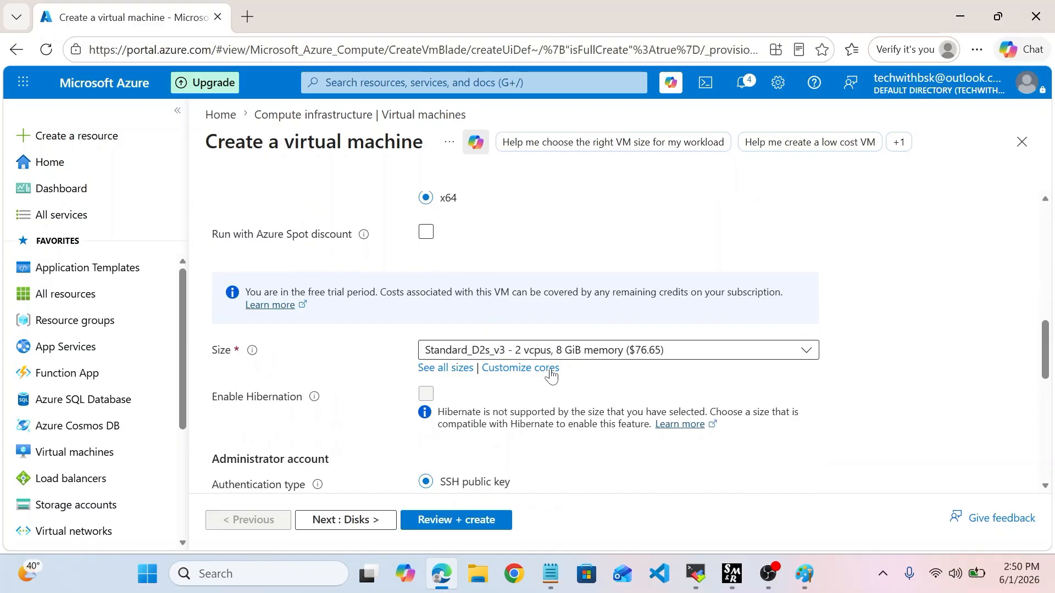
pyautogui.scroll(1, 552, 375)
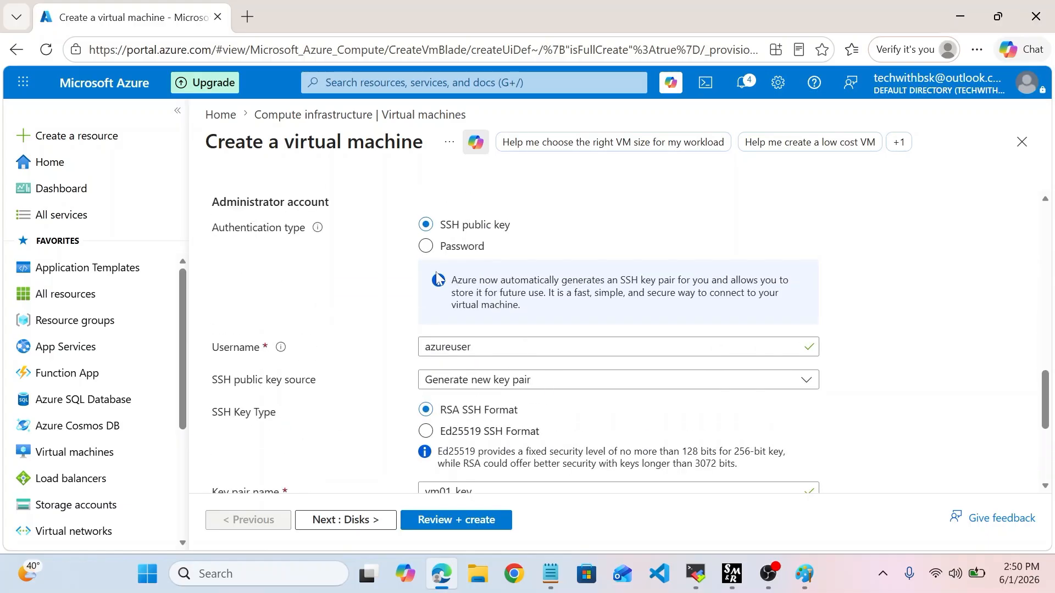
pyautogui.click(425, 245)
pyautogui.click(426, 346)
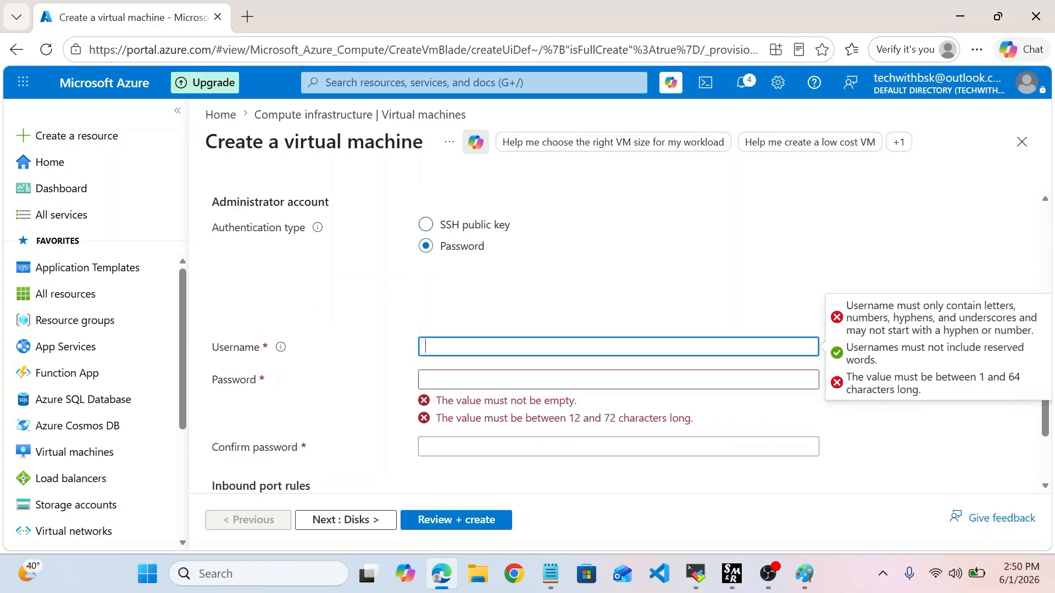
pyautogui.press('Tab')
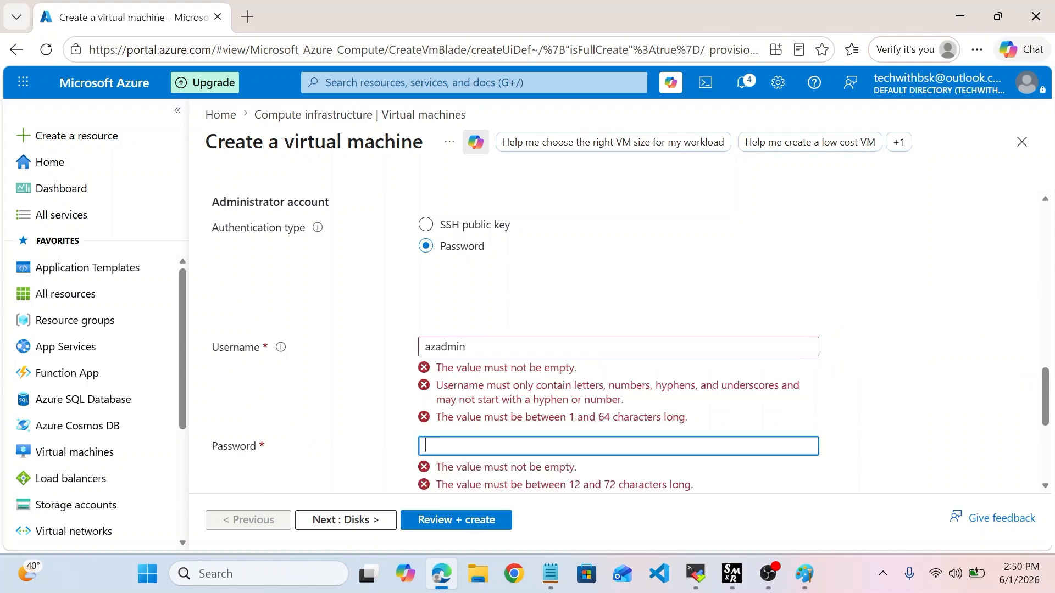
# - Enter the administrator account password and repeat it in the confirmation field
pyautogui.write('•')
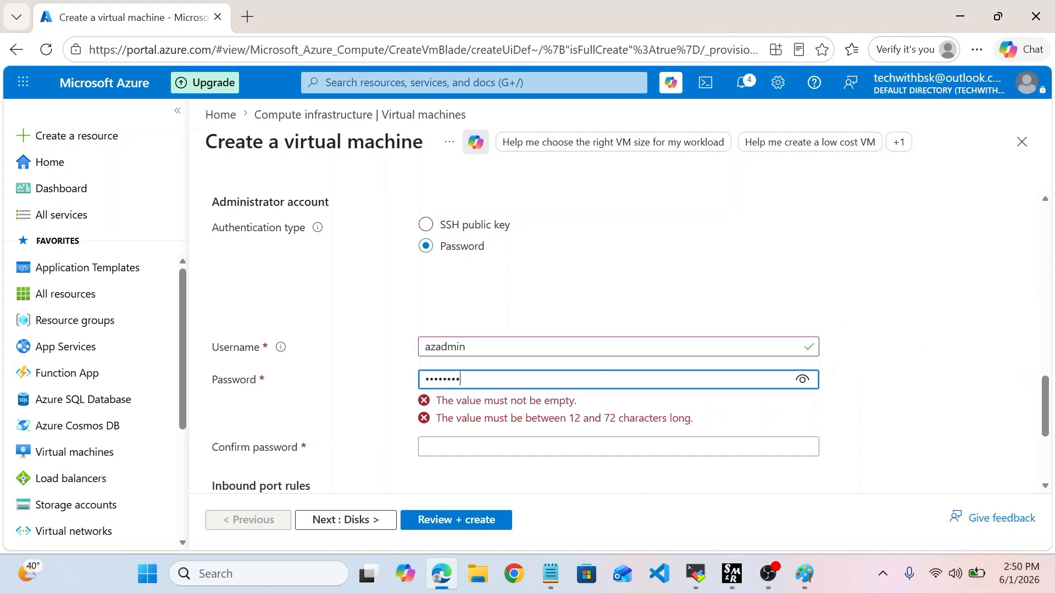
pyautogui.write('•••••••••••')
pyautogui.press('Tab')
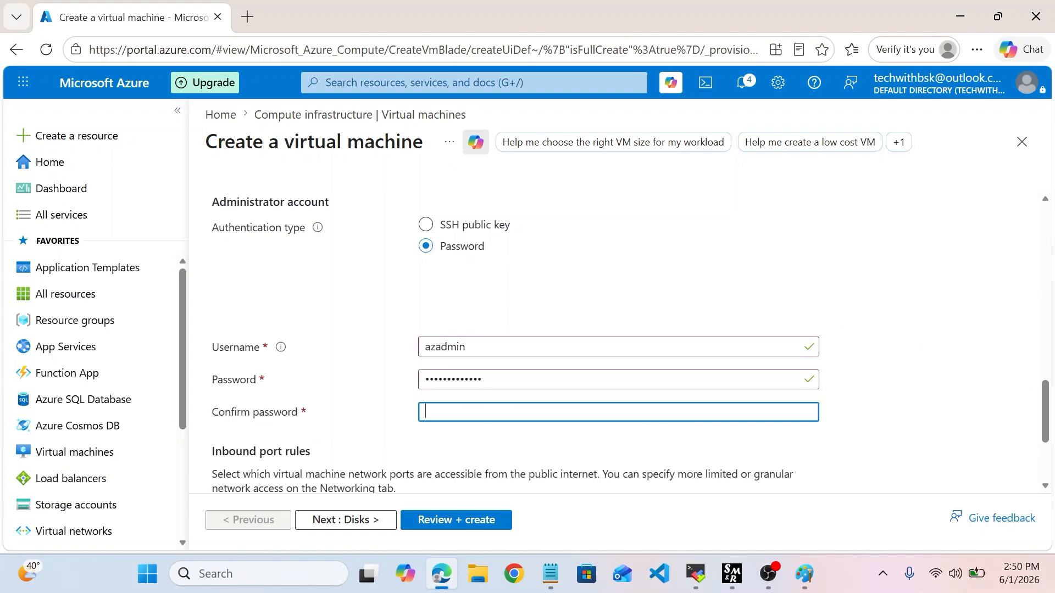
pyautogui.write('•••••••')
# - Set the public inbound ports to None and continue past the default disk settings to the networking settings
pyautogui.scroll(-3, 461, 356)
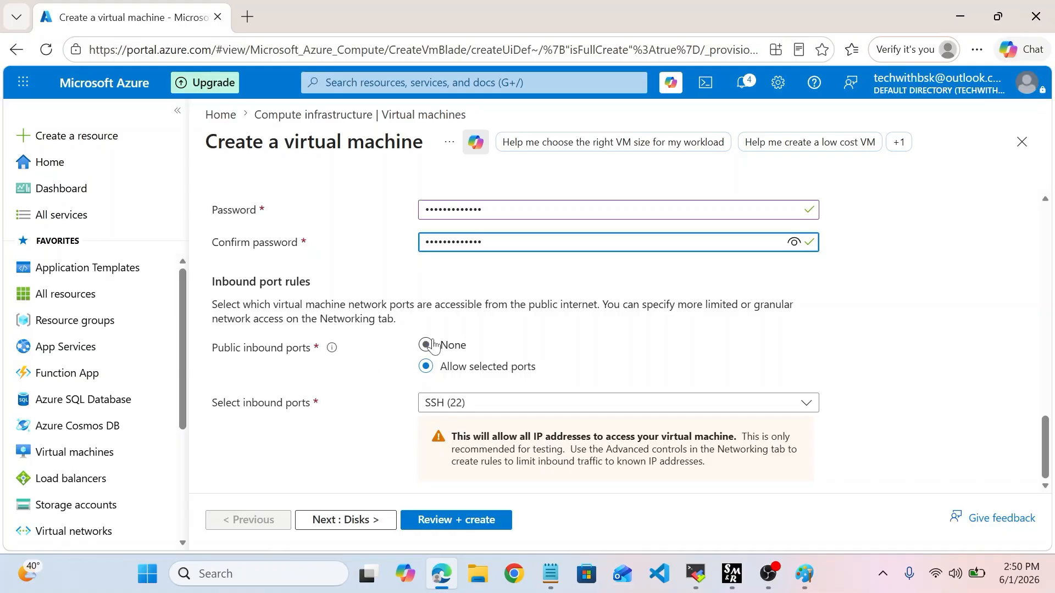
pyautogui.click(427, 345)
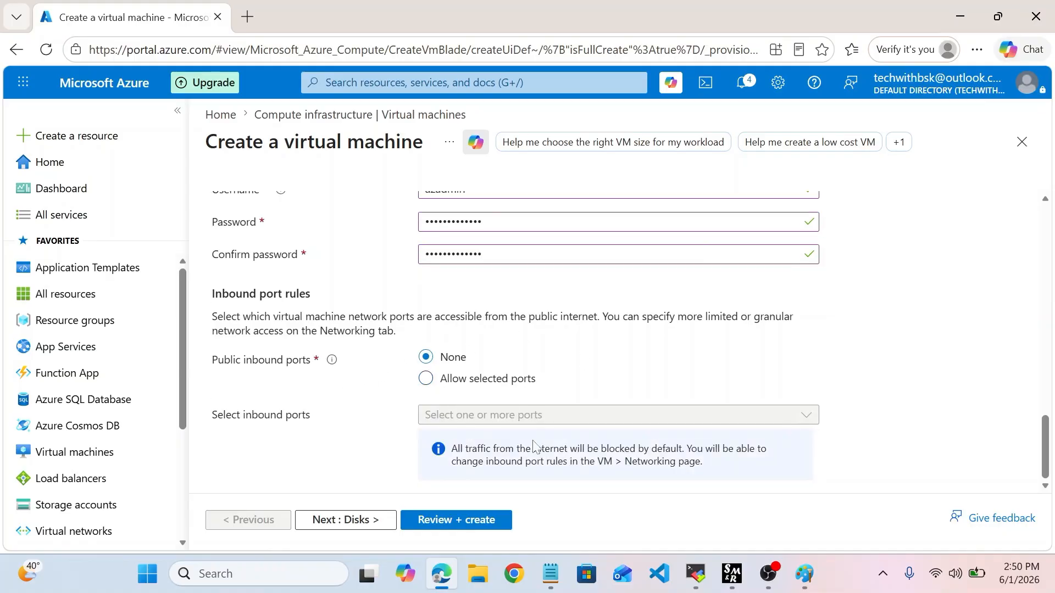
pyautogui.click(359, 525)
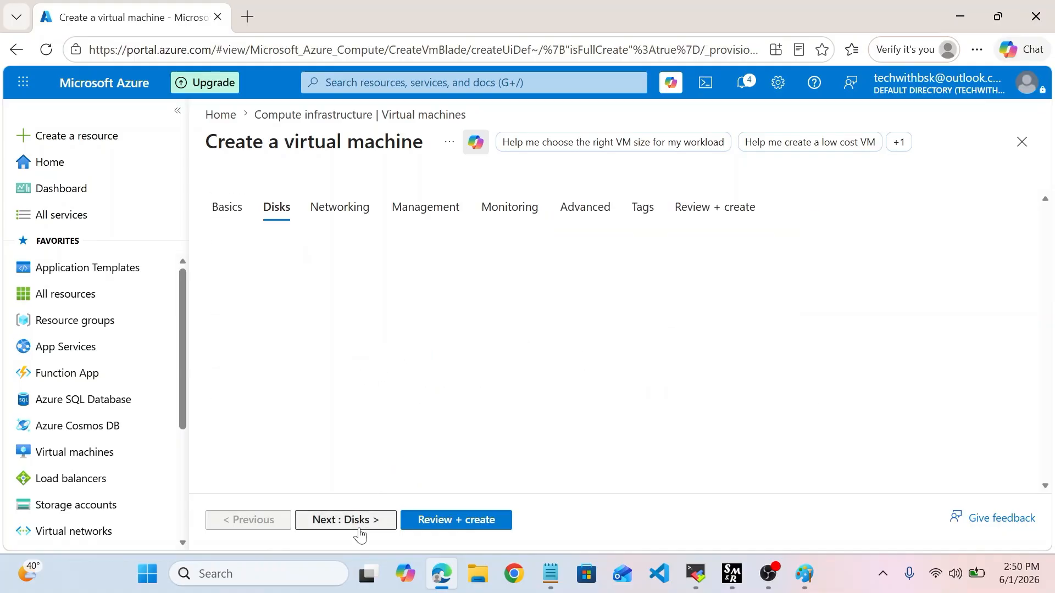
pyautogui.scroll(-5, 379, 477)
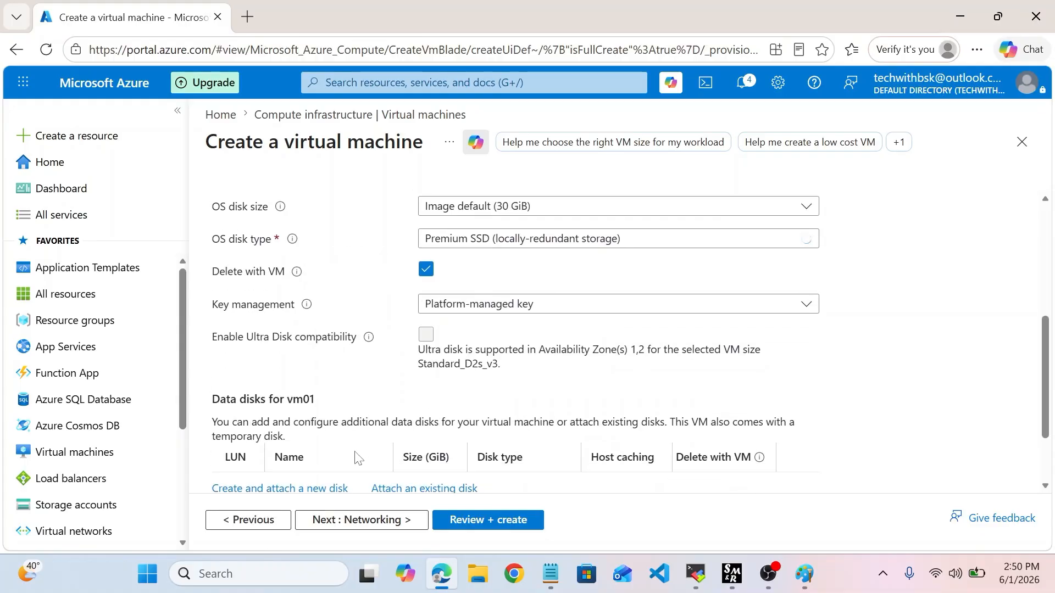
pyautogui.click(378, 523)
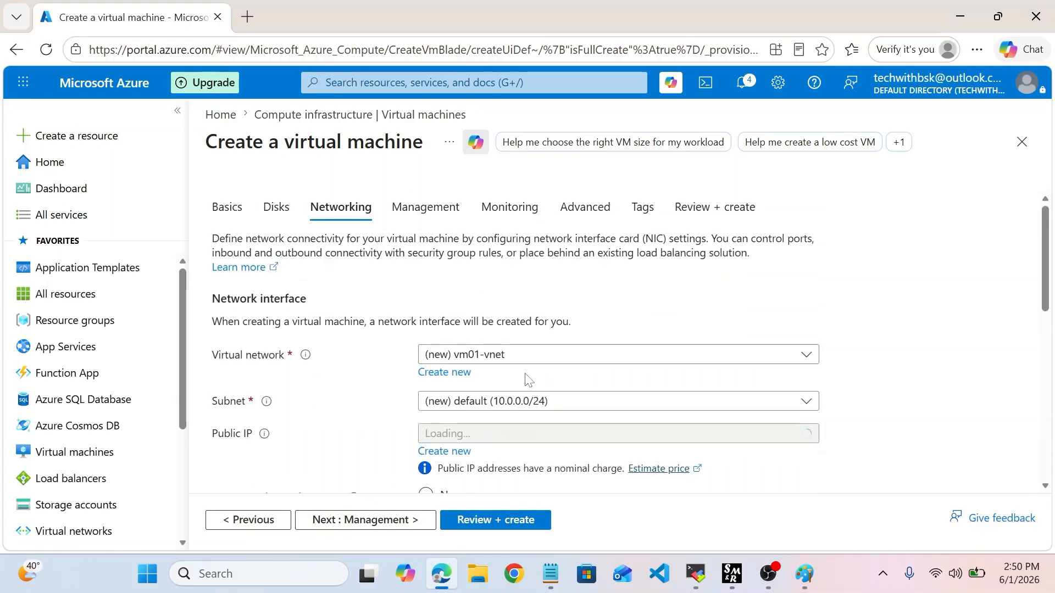
# - Create a new public IP address for the virtual machine, with static assignment and Microsoft network routing
pyautogui.scroll(-1, 517, 379)
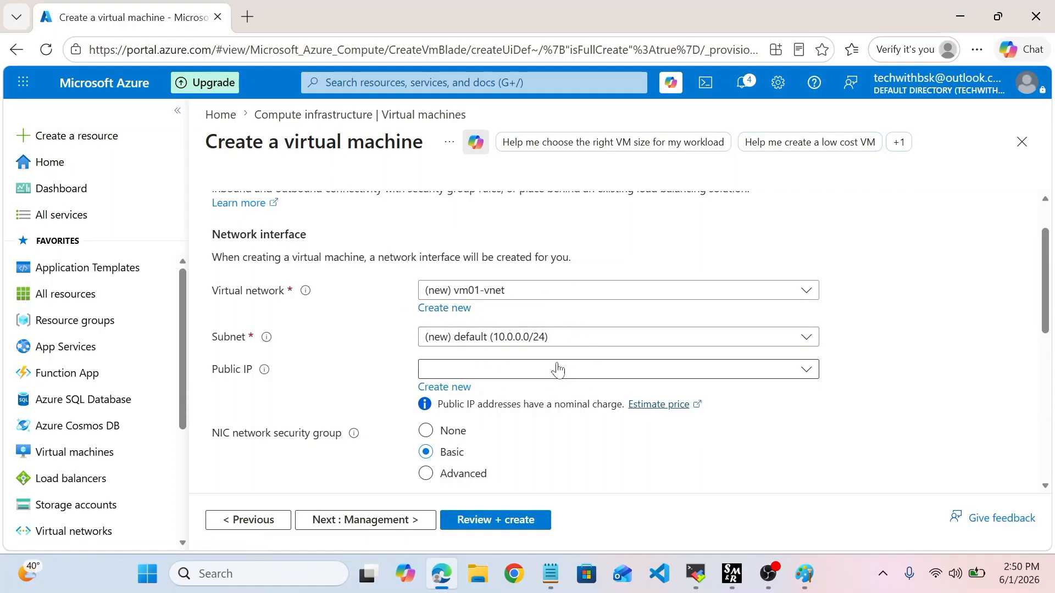
pyautogui.click(460, 388)
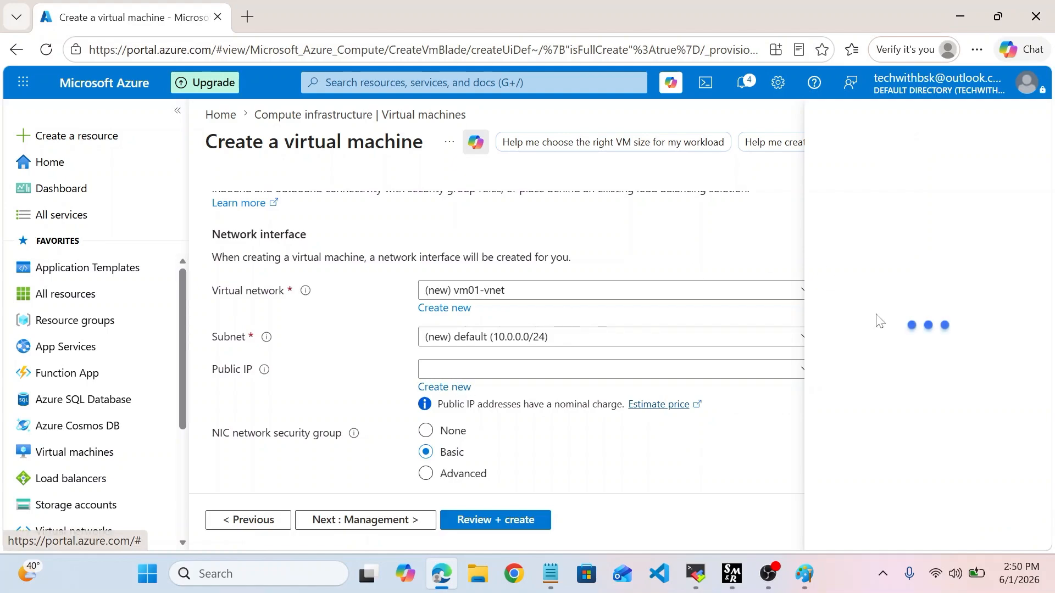
pyautogui.scroll(-2, 801, 429)
pyautogui.scroll(1, 731, 427)
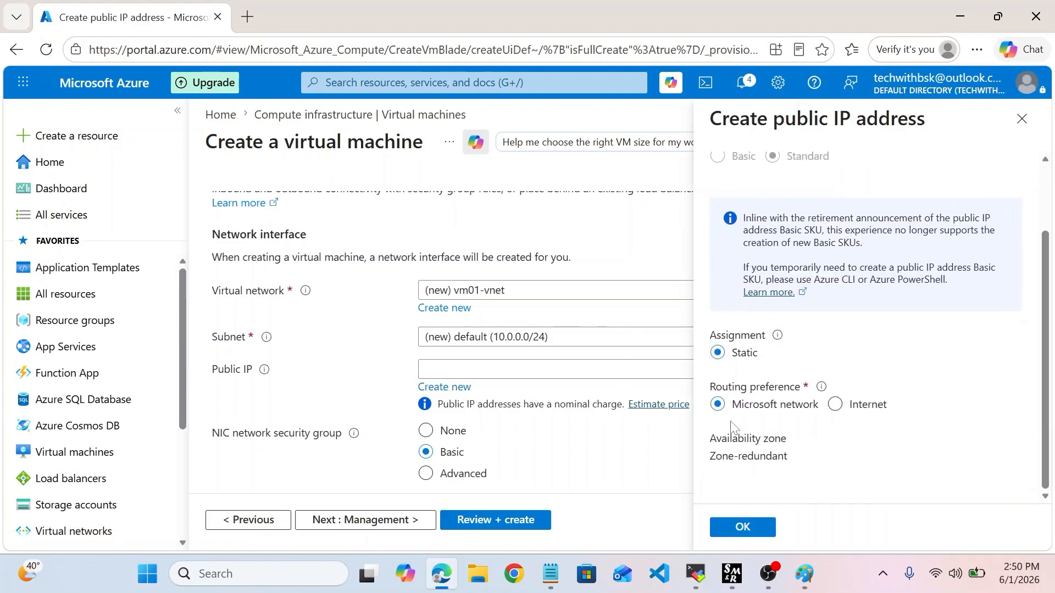
pyautogui.click(745, 524)
# - Check the network security group and inbound port settings, validate the configuration and create the virtual machine
pyautogui.scroll(-4, 569, 441)
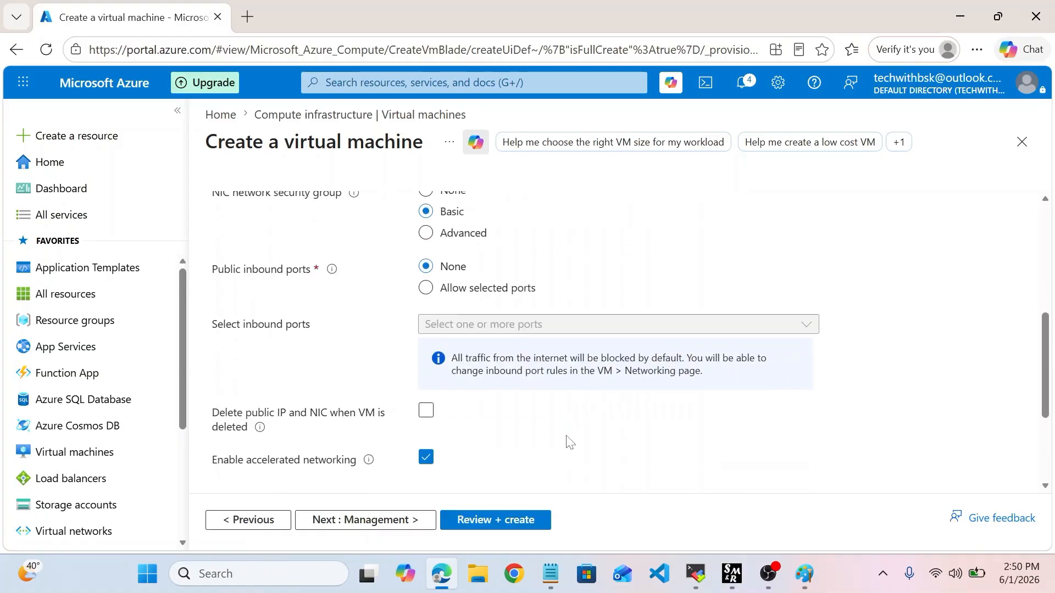
pyautogui.scroll(2, 506, 305)
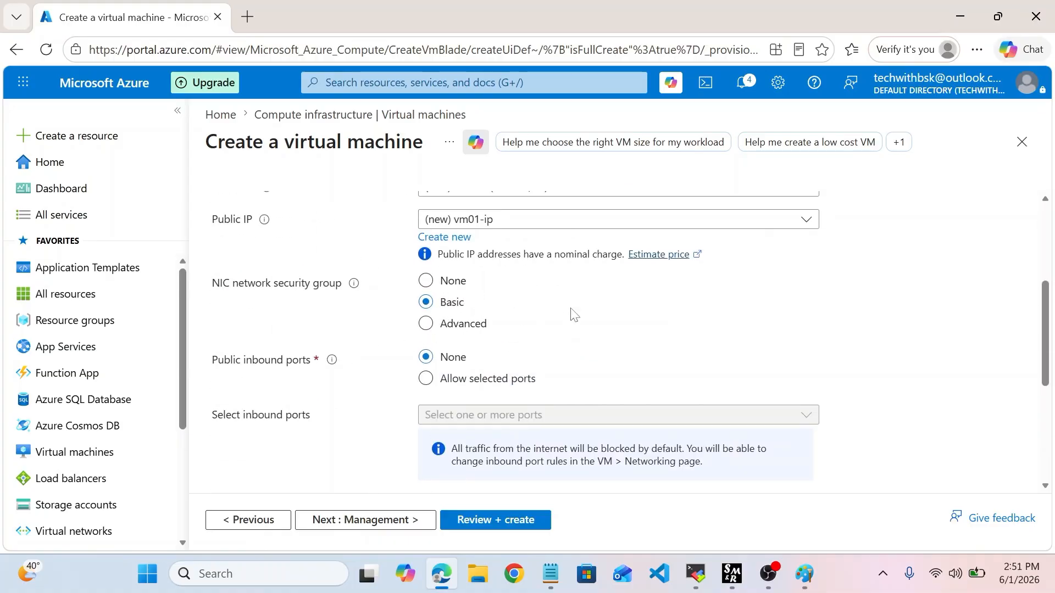
pyautogui.scroll(-3, 512, 400)
pyautogui.scroll(2, 512, 400)
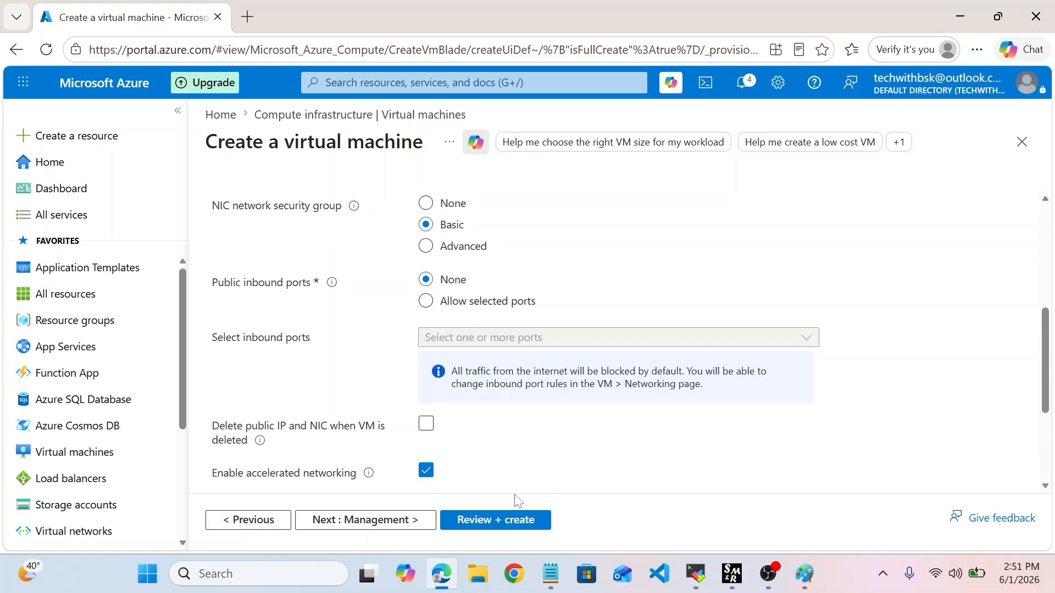
pyautogui.click(501, 525)
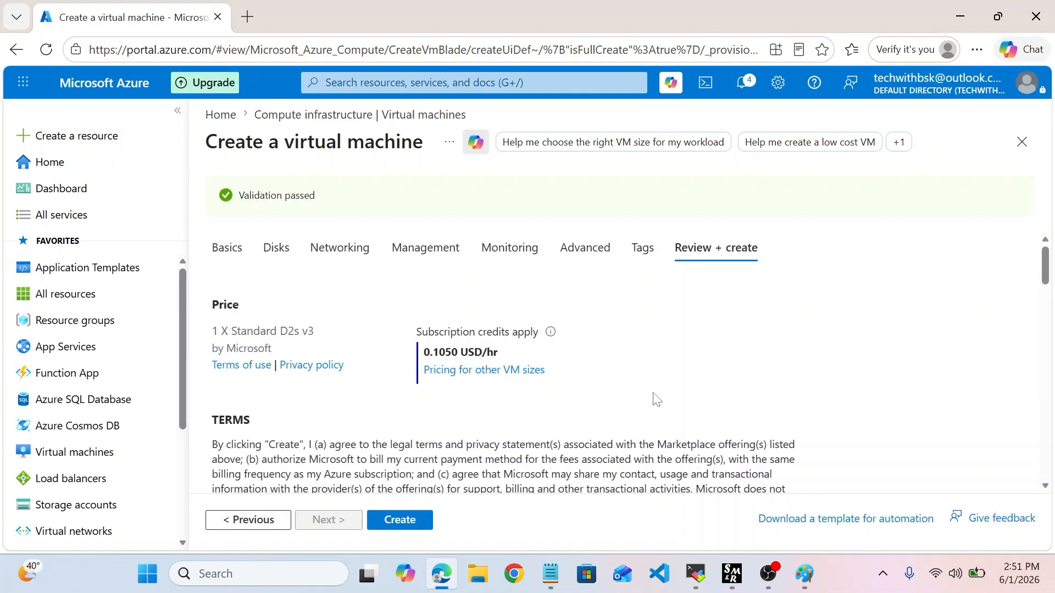
pyautogui.click(405, 523)
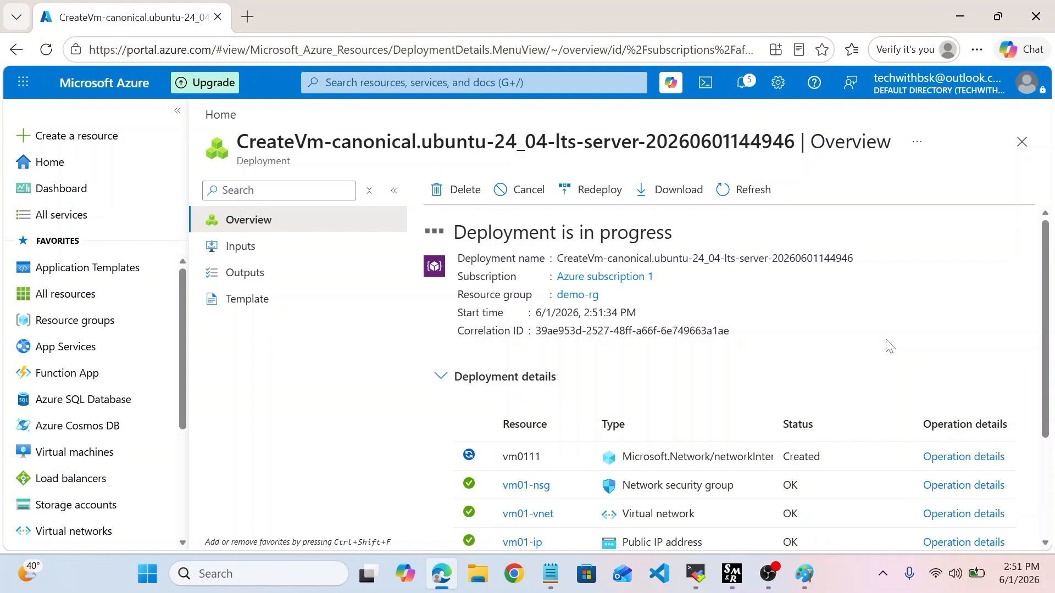
# - Switch to Paint and draw an orange right arrow about 492 × 90 px and a left arrow about 454 × 96 px above the diagram
pyautogui.click(803, 580)
pyautogui.scroll(3, 497, 398)
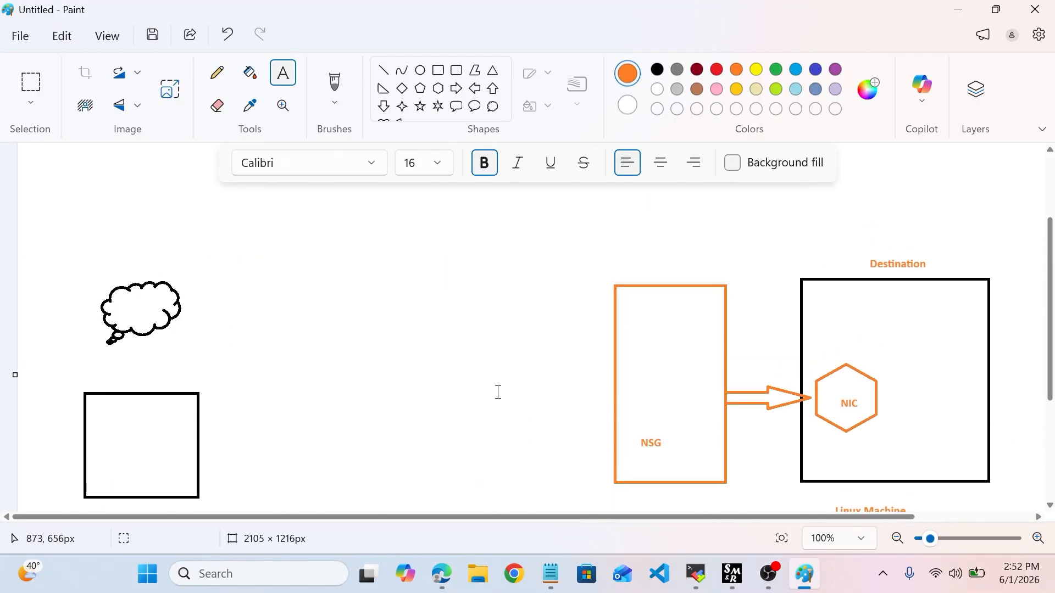
pyautogui.click(456, 87)
pyautogui.moveTo(152, 269)
pyautogui.mouseDown()
pyautogui.moveTo(290, 311)
pyautogui.moveTo(422, 319)
pyautogui.mouseUp()
pyautogui.click(474, 88)
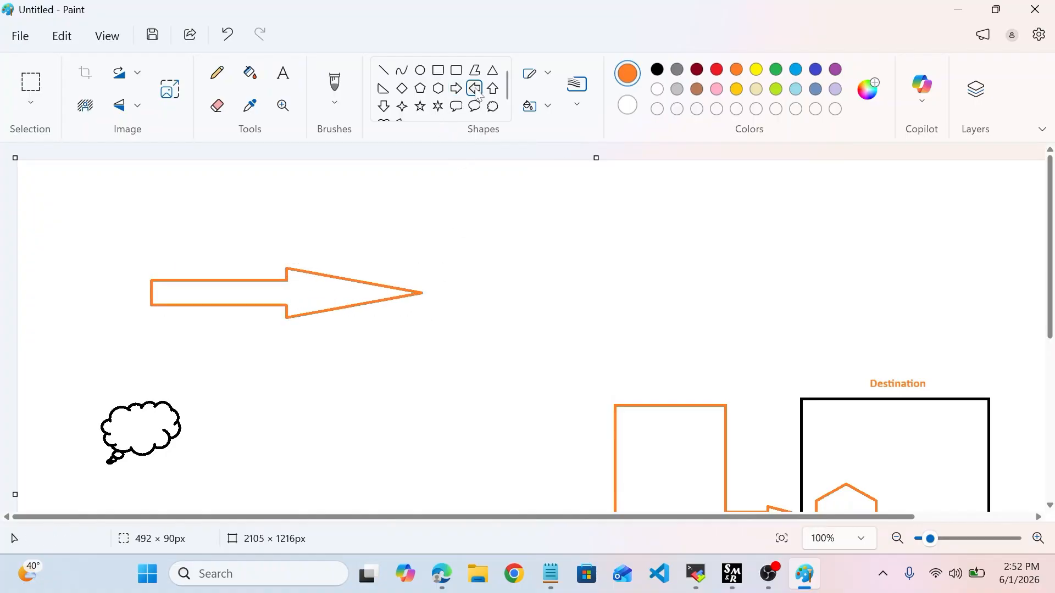
pyautogui.moveTo(615, 276)
pyautogui.mouseDown()
pyautogui.moveTo(921, 326)
pyautogui.moveTo(865, 329)
pyautogui.mouseUp()
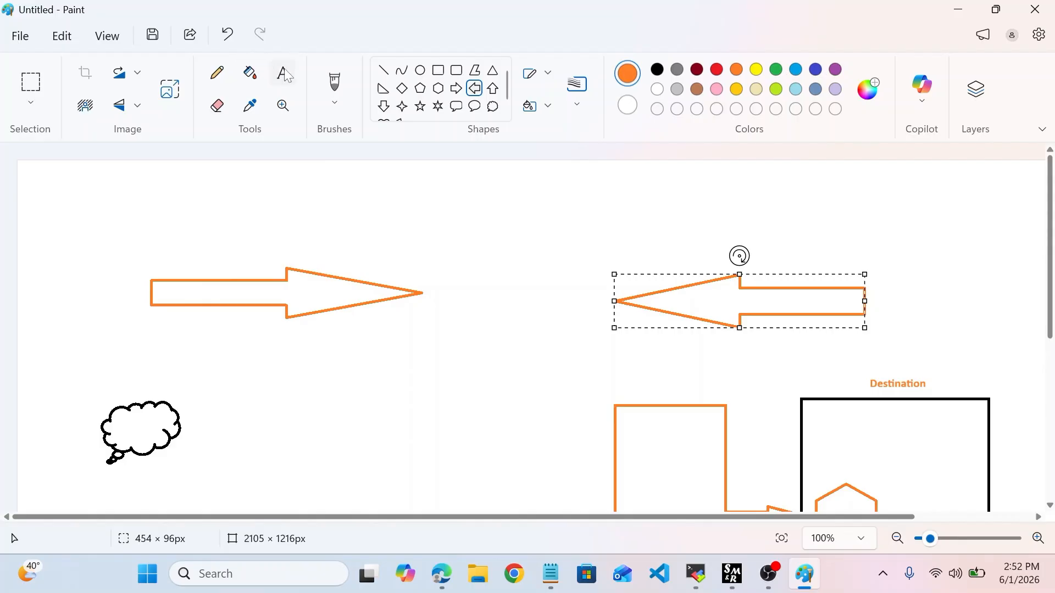
# - Label the right-pointing arrow "inbound" in black text and shift the label up inside the shaft
pyautogui.click(285, 76)
pyautogui.click(657, 70)
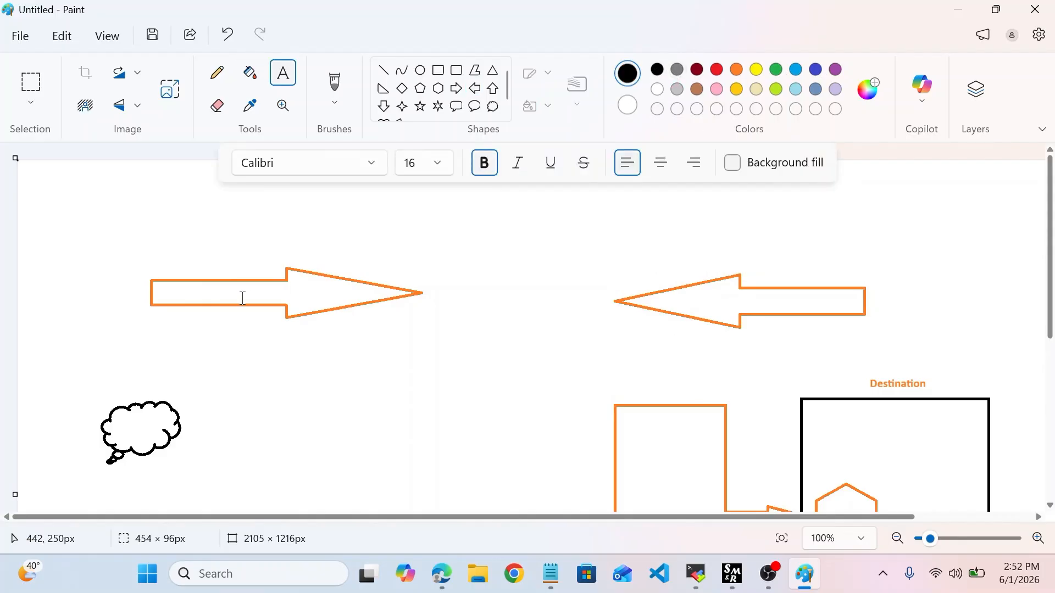
pyautogui.click(191, 289)
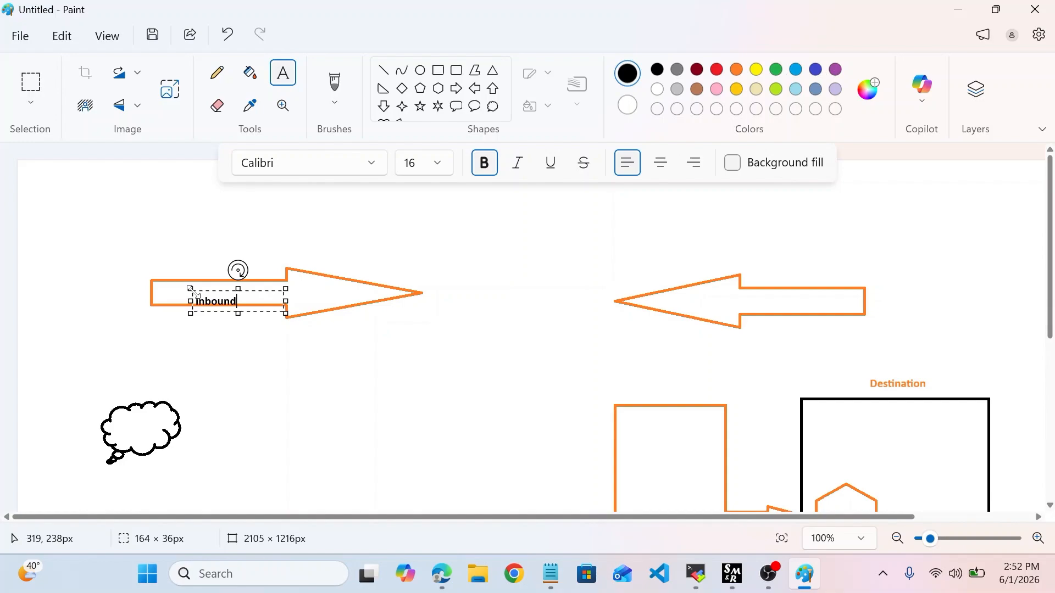
pyautogui.moveTo(238, 289); pyautogui.dragTo(238, 281)
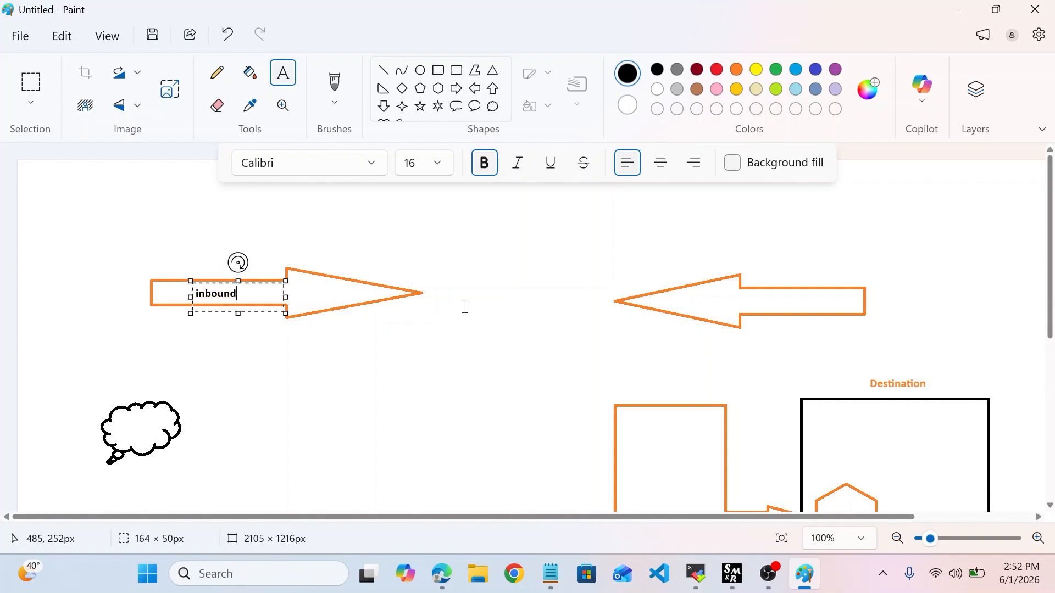
# - Label the left-pointing arrow "outbound" in black text
pyautogui.click(759, 298)
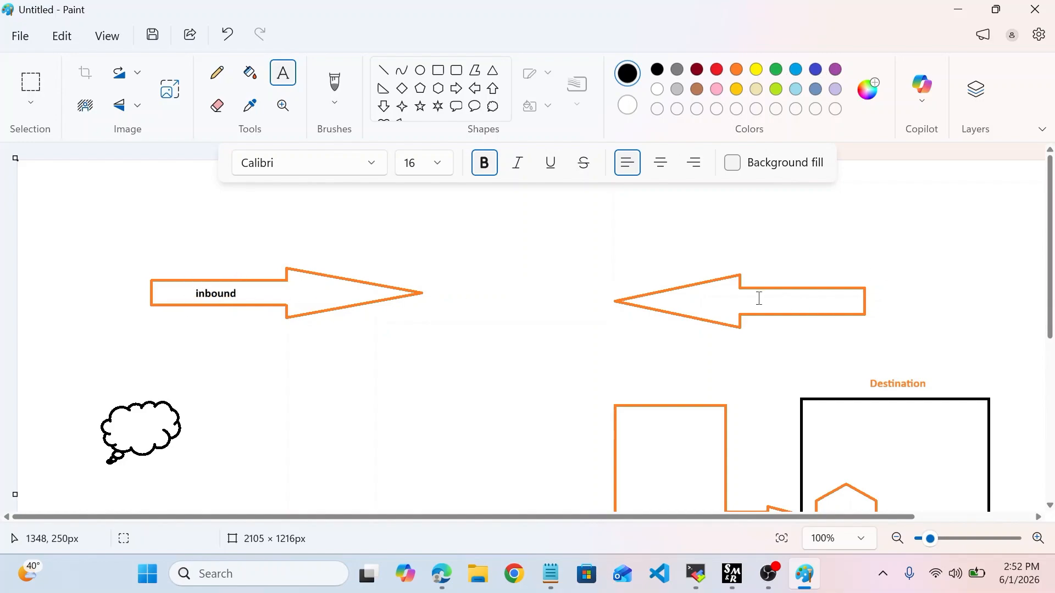
pyautogui.click(759, 298)
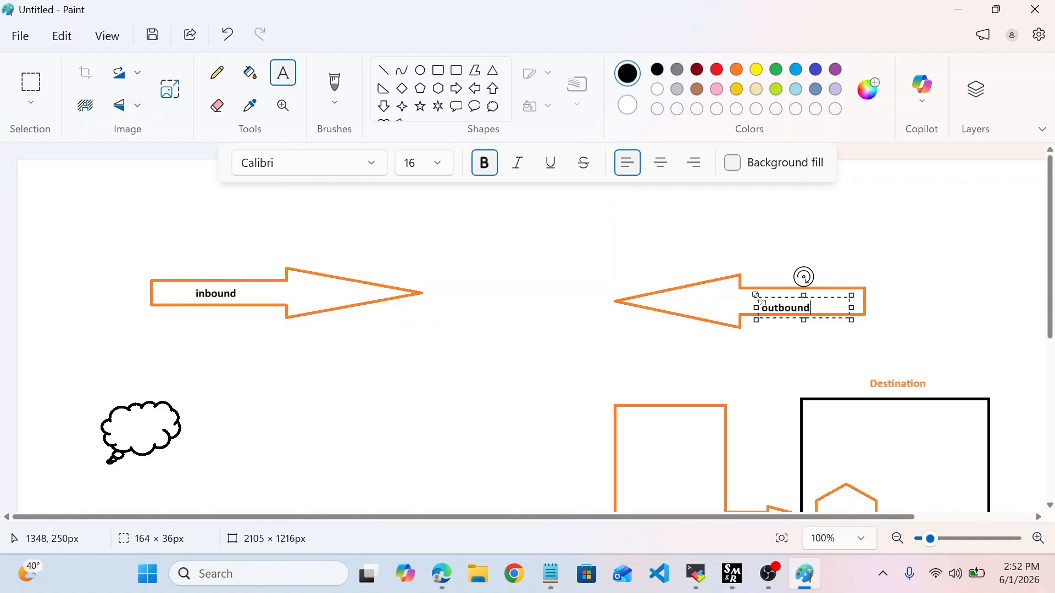
pyautogui.click(787, 294)
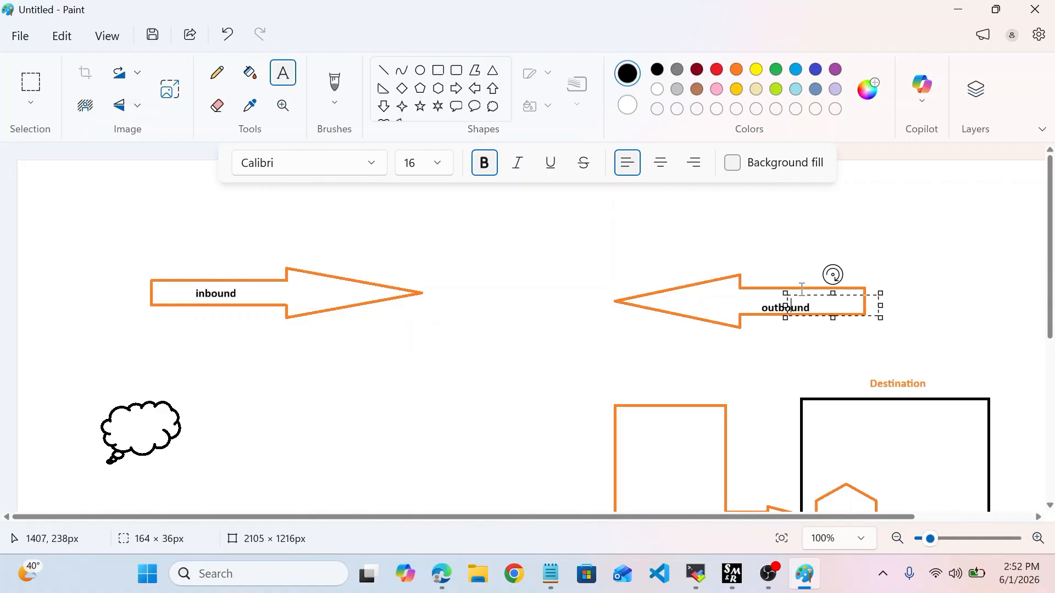
pyautogui.click(983, 328)
# - Examine how the inbound and outbound arrows relate to the laptop, NSG, NIC and Linux machine, with the diagram at 71% zoom
pyautogui.scroll(-5, 719, 370)
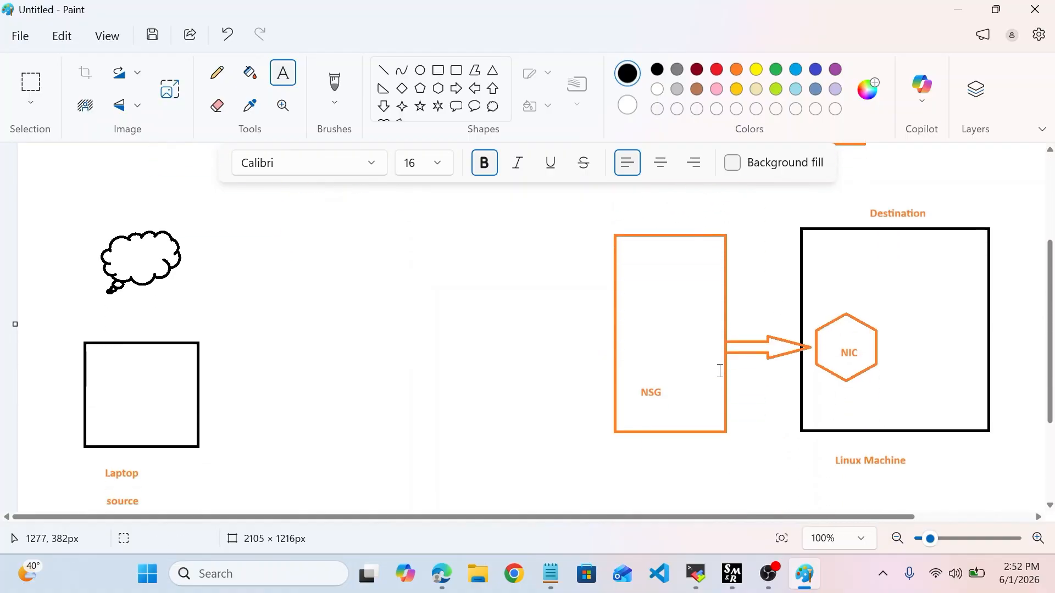
pyautogui.scroll(3, 720, 371)
pyautogui.scroll(-4, 720, 371)
pyautogui.scroll(2, 720, 371)
pyautogui.scroll(2, 720, 371)
pyautogui.scroll(-2, 720, 370)
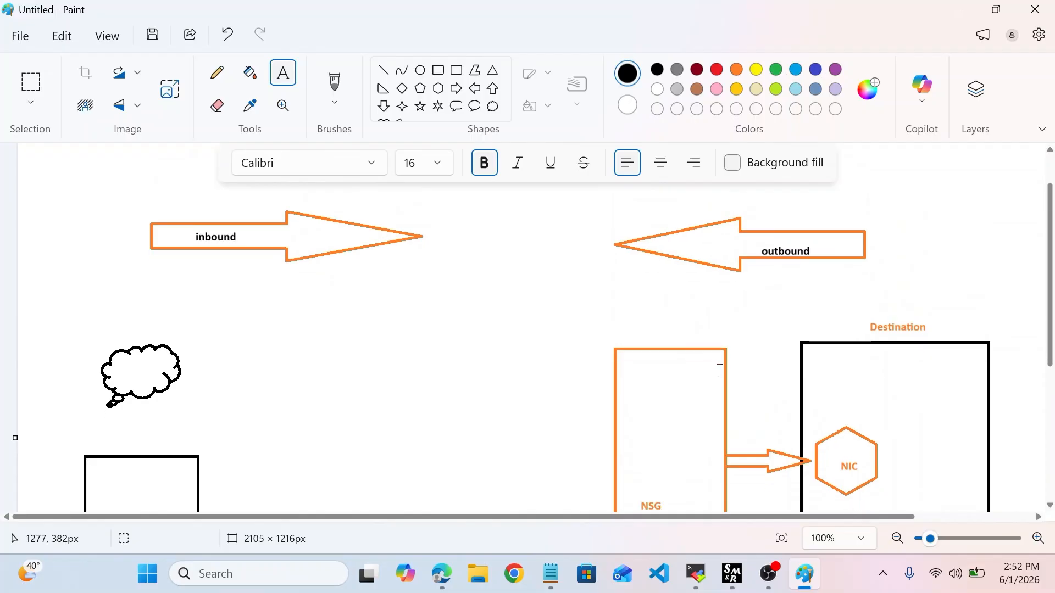
pyautogui.scroll(-2, 720, 371)
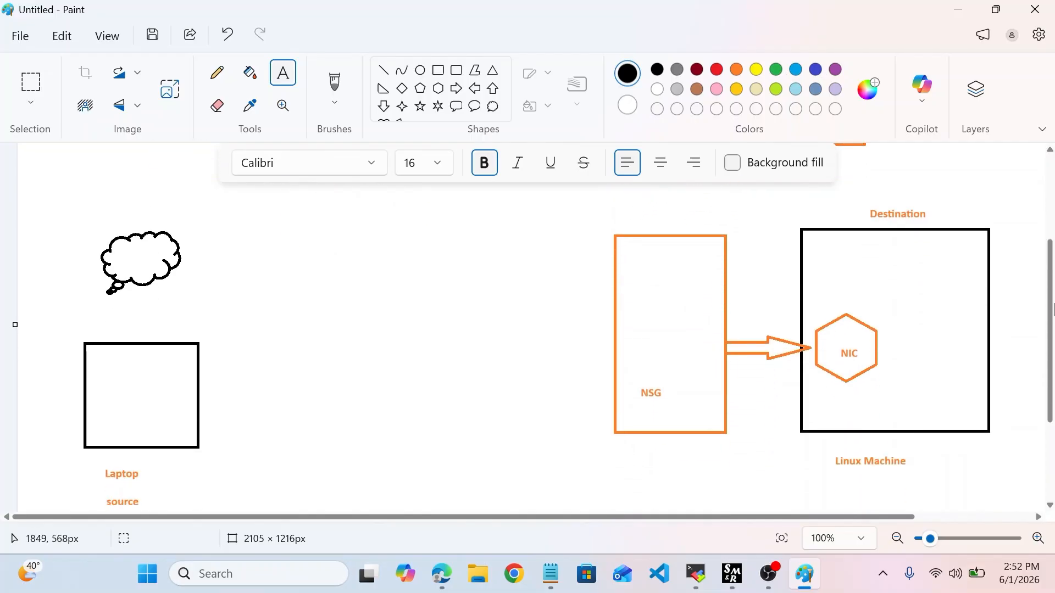
pyautogui.moveTo(930, 541); pyautogui.dragTo(928, 542)
pyautogui.scroll(2, 835, 438)
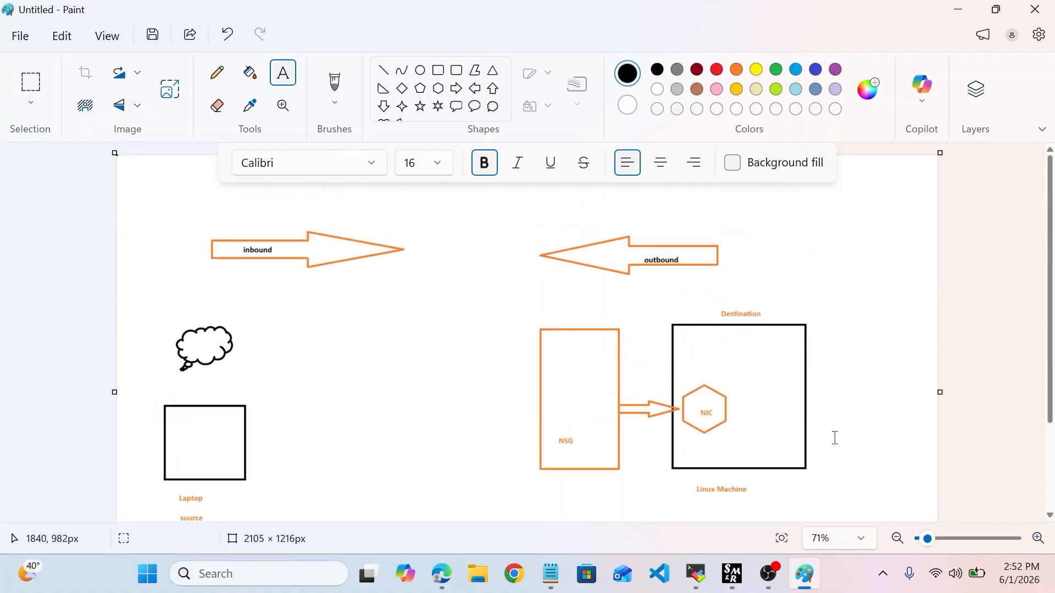
# - Switch to the Azure portal in Edge, open the newly deployed vm01 resource, and copy its primary NIC public IP
pyautogui.scroll(-1, 835, 438)
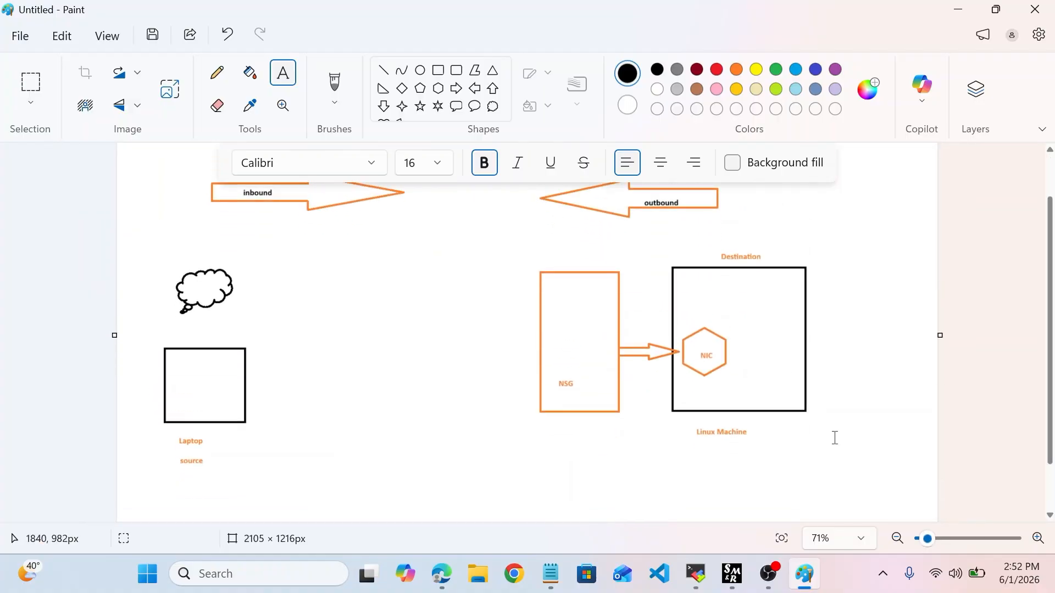
pyautogui.scroll(1, 834, 438)
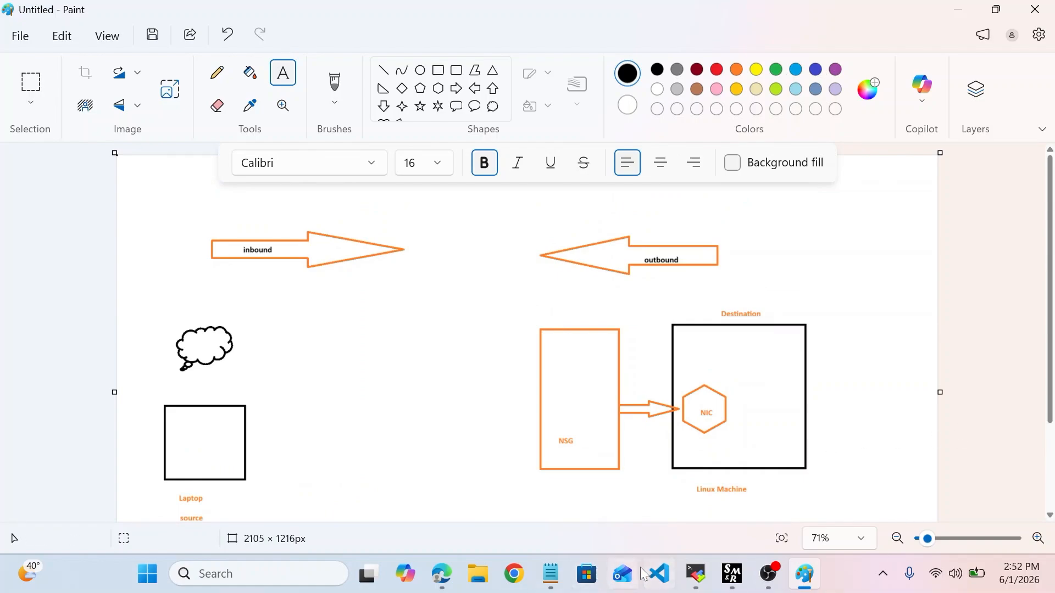
pyautogui.click(437, 587)
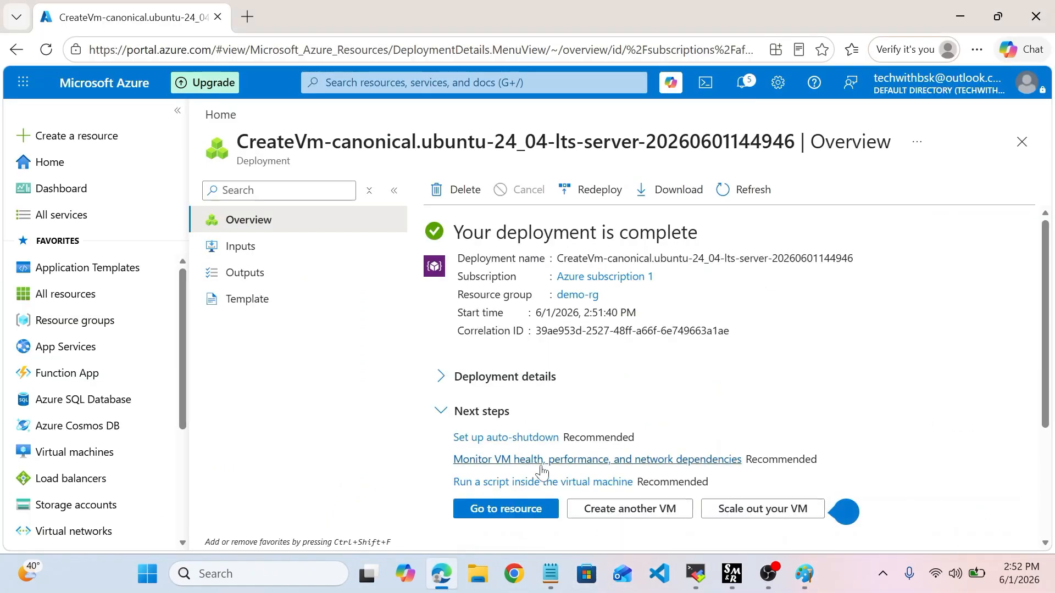
pyautogui.click(533, 515)
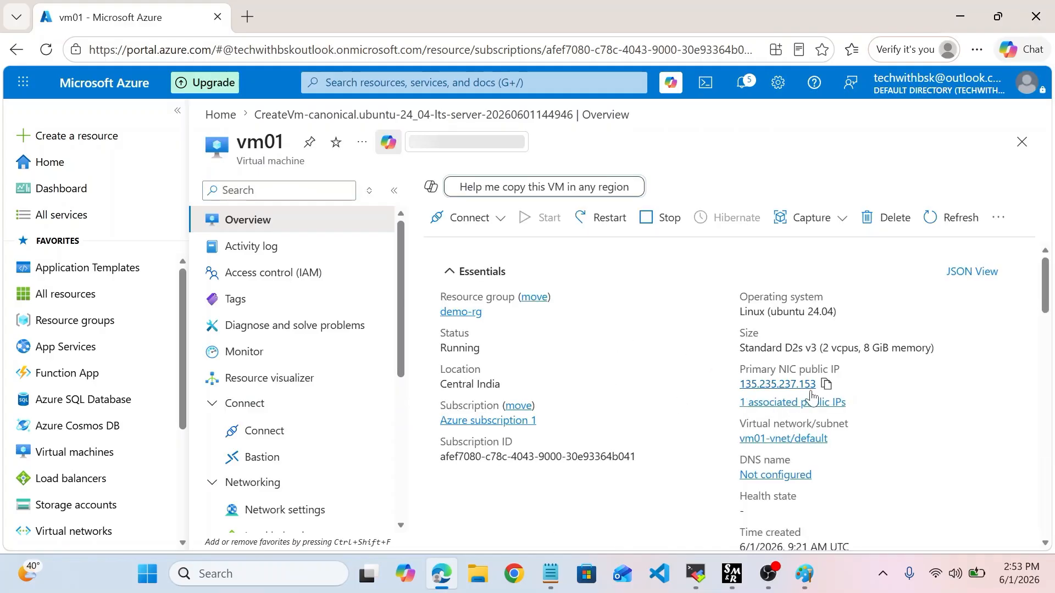
pyautogui.click(826, 385)
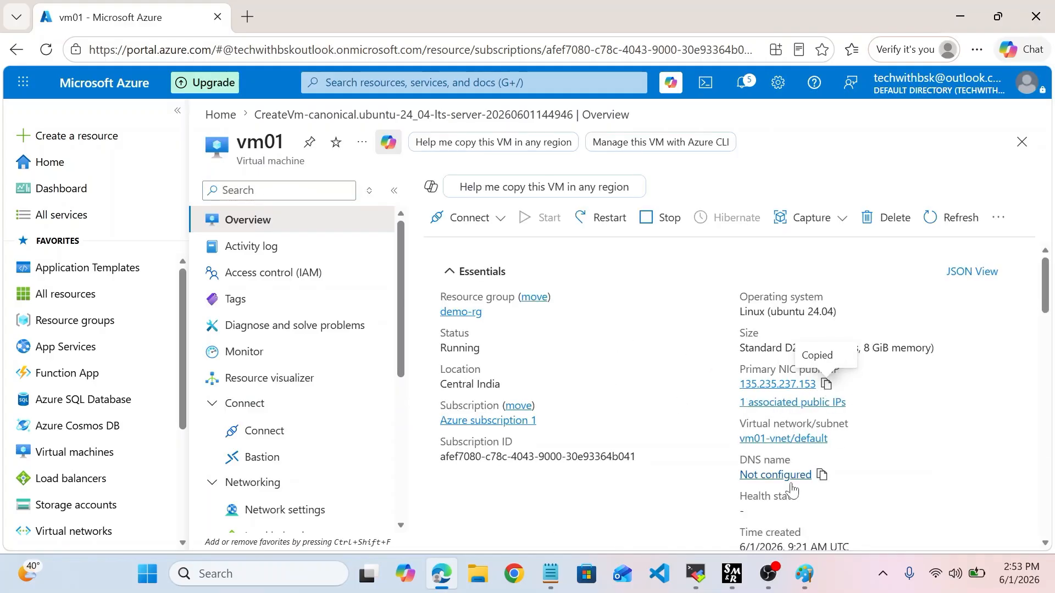
# - Switch to MobaXterm and try to open an SSH session to 135.235.237.153 as azadmin on port 22
pyautogui.click(696, 575)
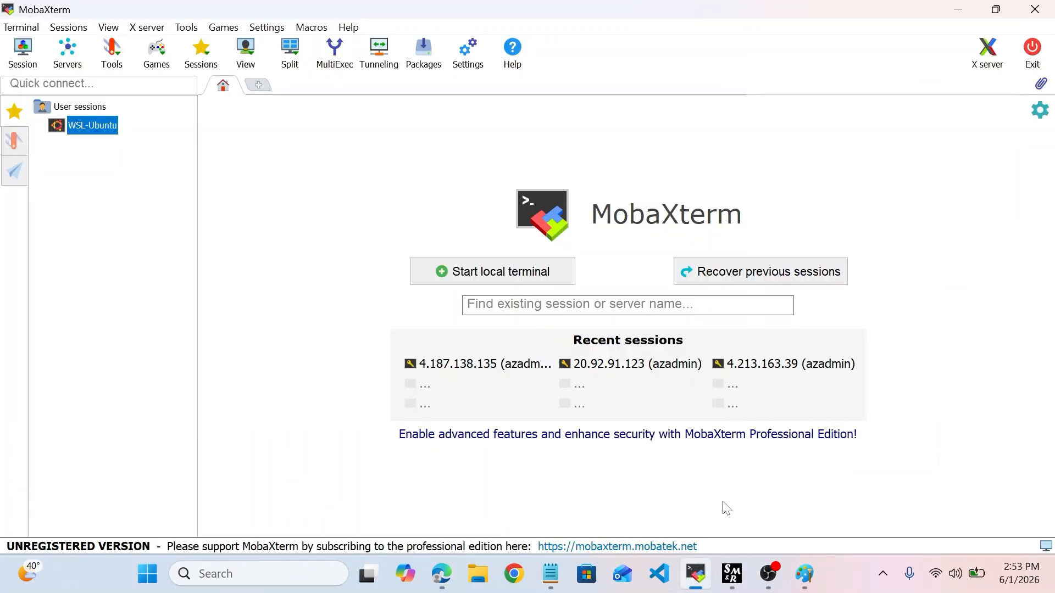
pyautogui.click(22, 50)
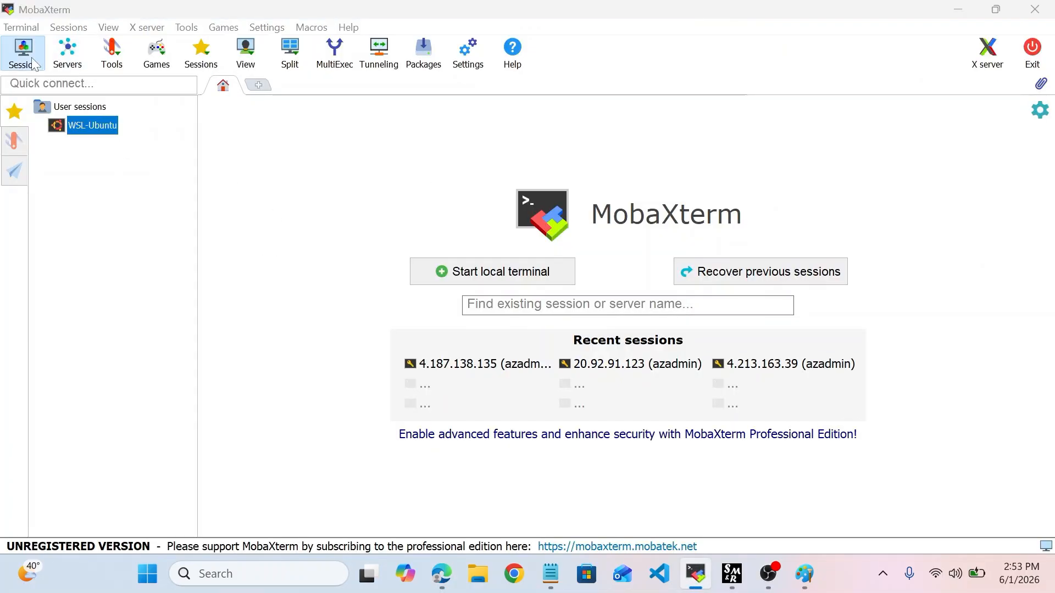
pyautogui.click(216, 134)
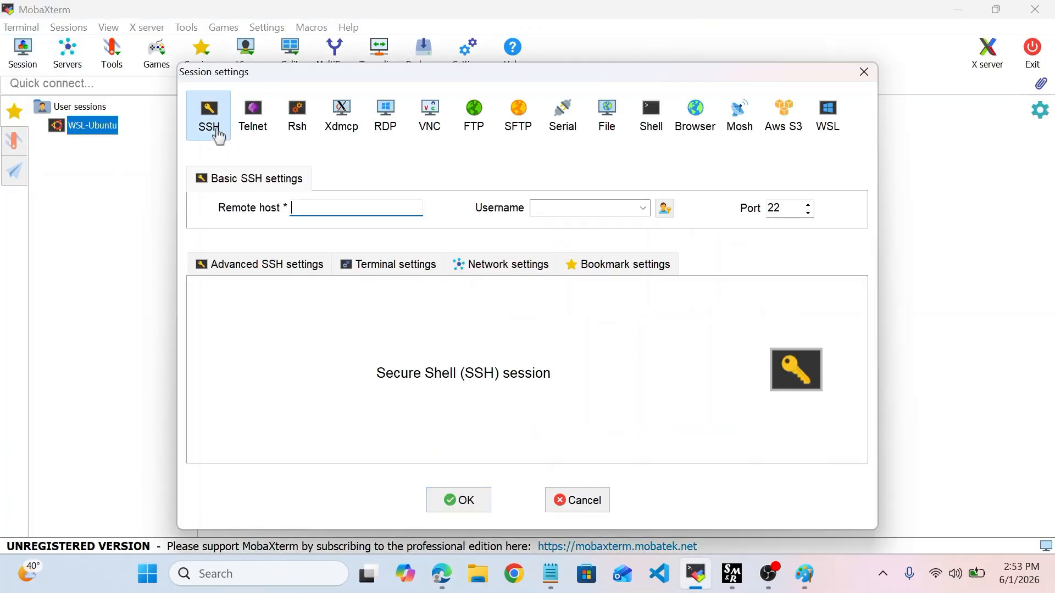
pyautogui.hotkey('ctrl', 'v')
pyautogui.click(583, 208)
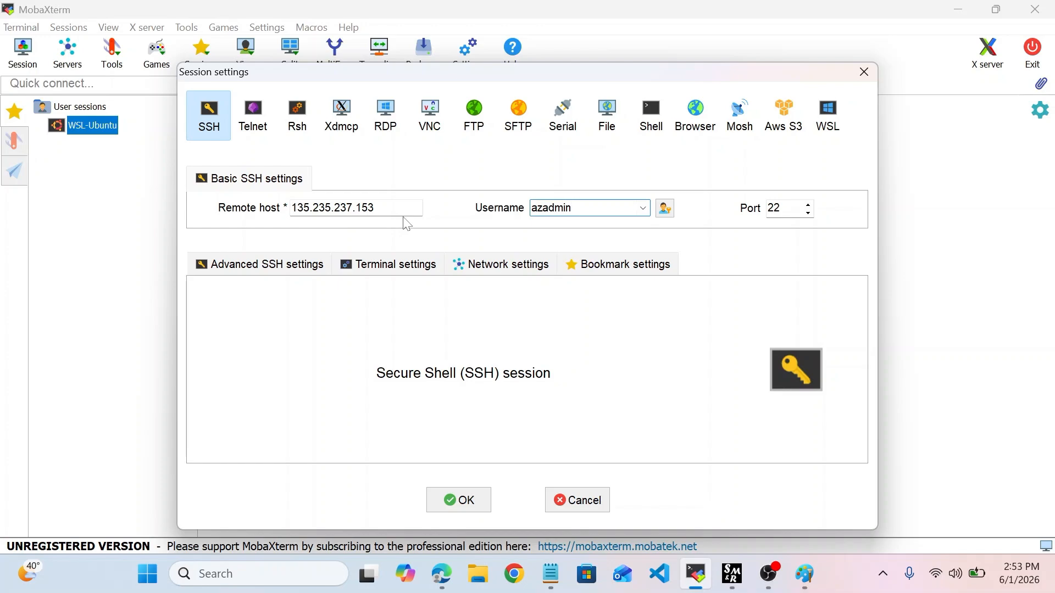
pyautogui.click(451, 501)
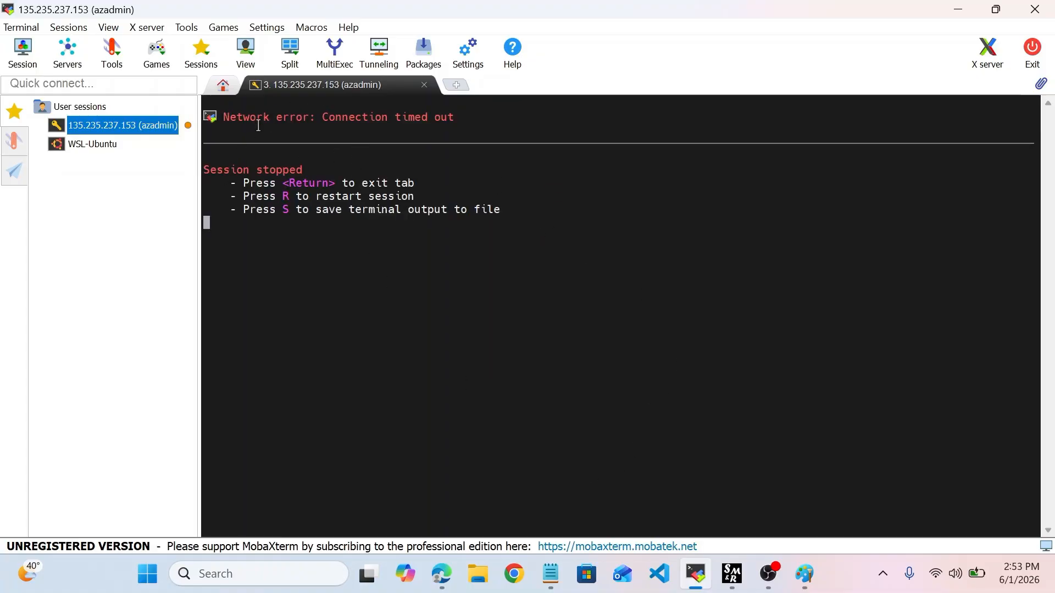
# - Return to the Azure portal and open vm01's network settings to review its network interface and attached network security group
pyautogui.click(450, 566)
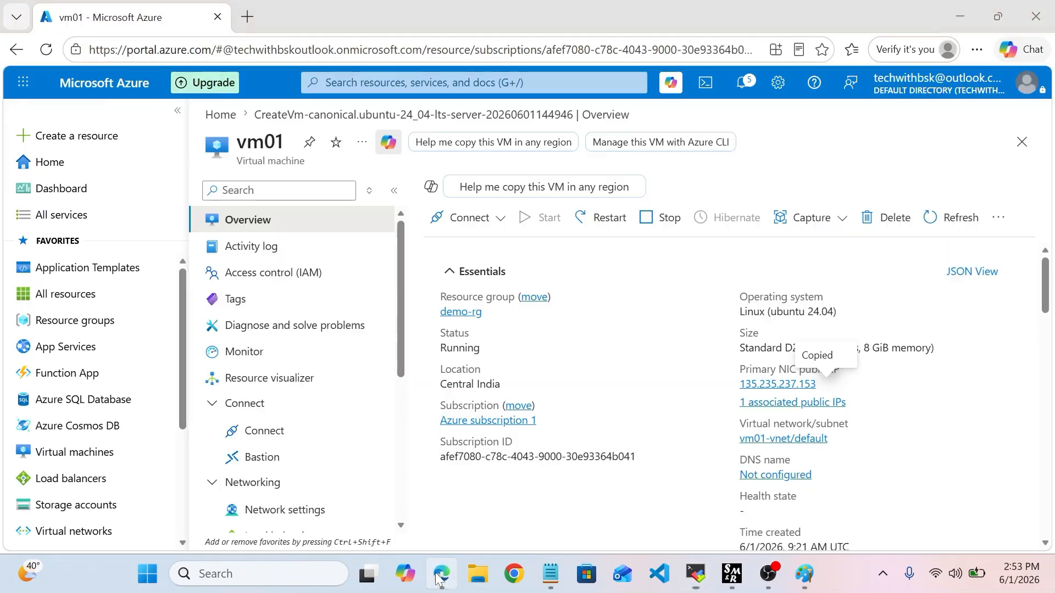
pyautogui.scroll(-2, 300, 445)
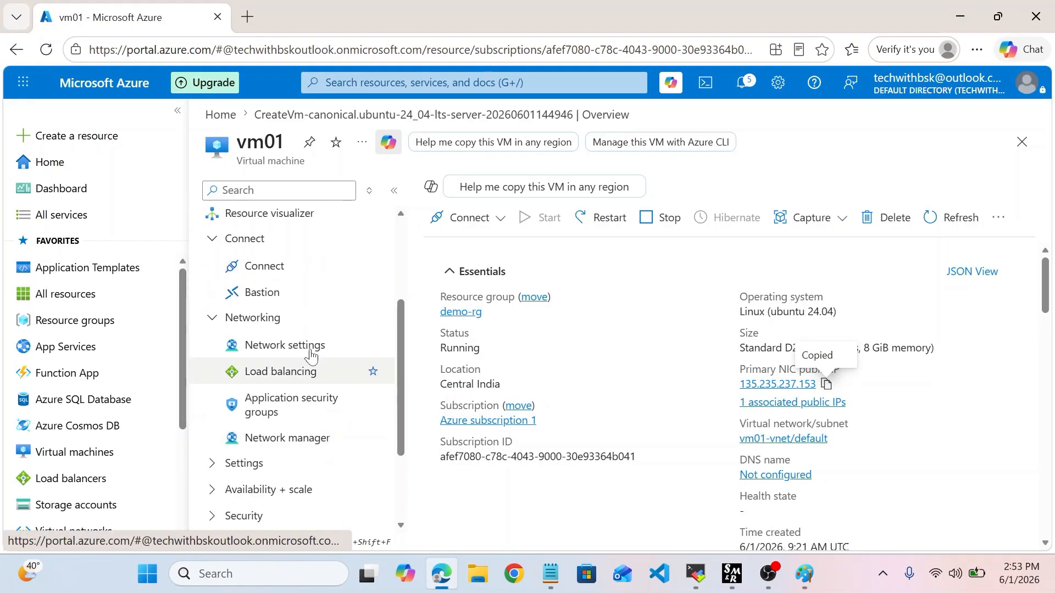
pyautogui.click(273, 347)
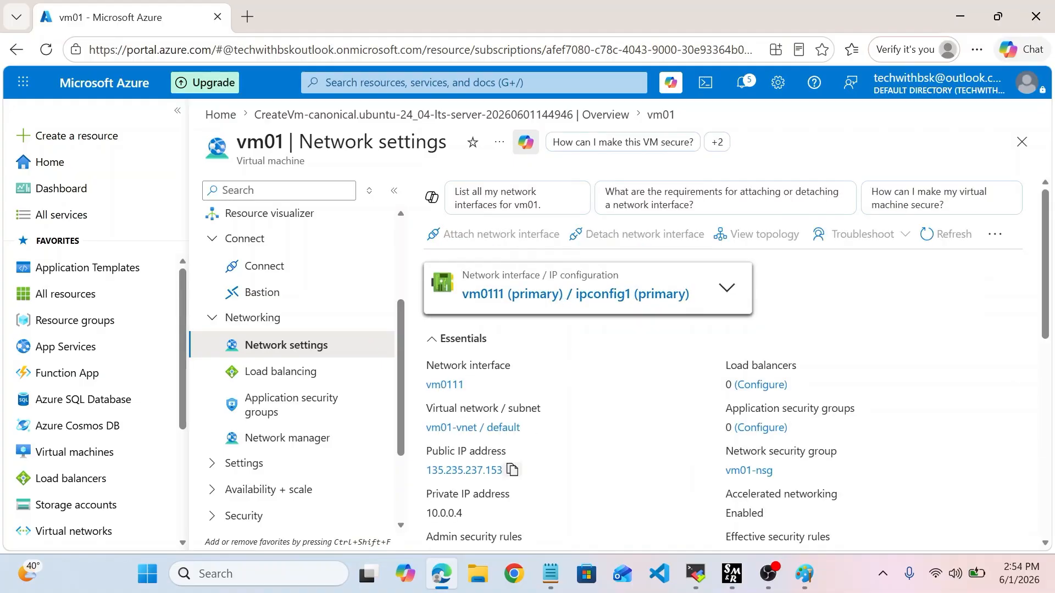
pyautogui.scroll(-1, 641, 445)
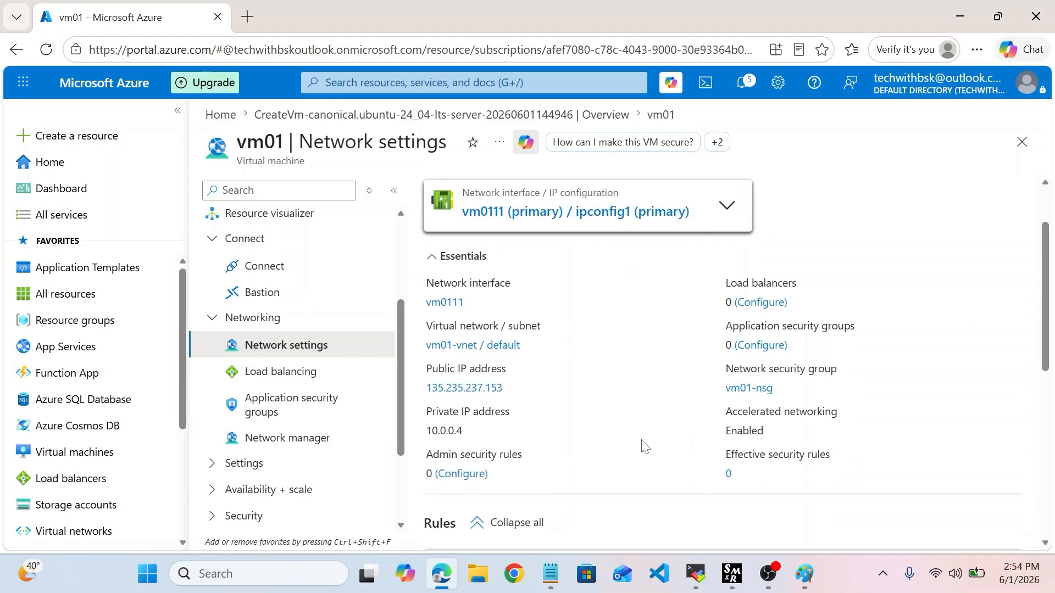
pyautogui.scroll(1, 642, 445)
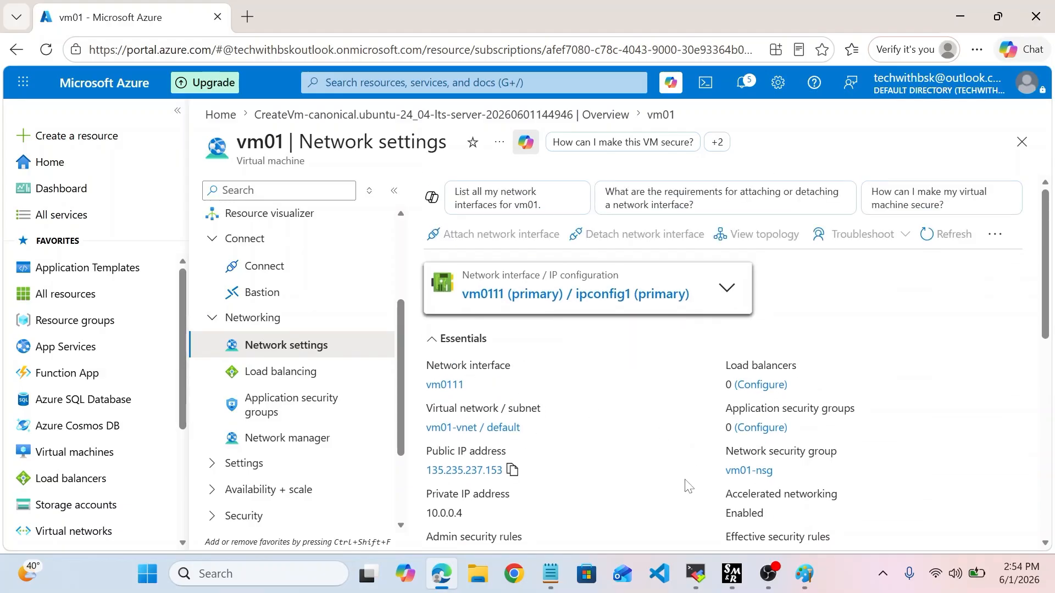
pyautogui.scroll(-4, 687, 483)
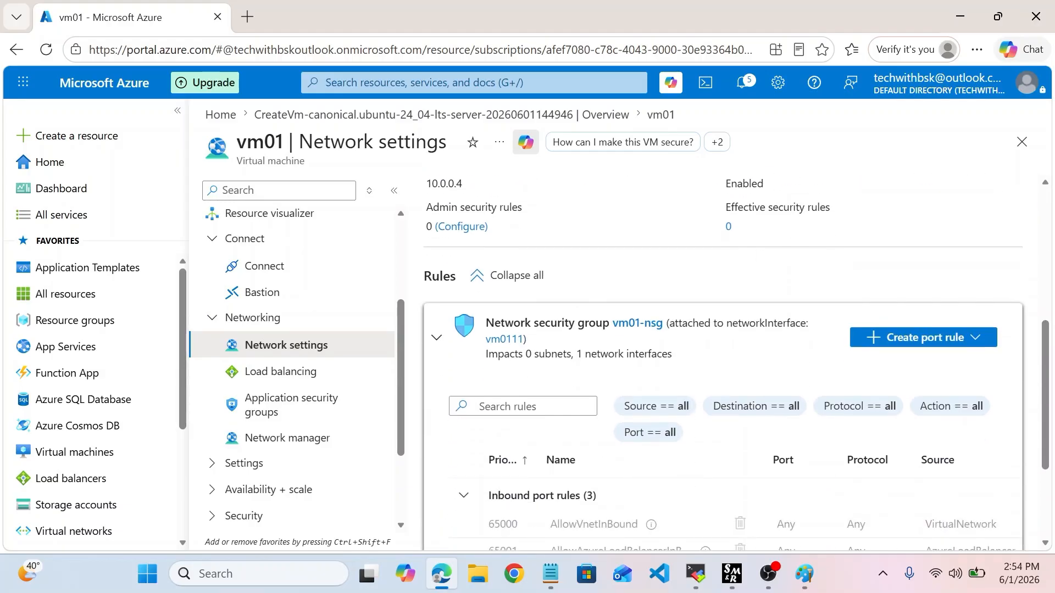
pyautogui.scroll(4, 591, 406)
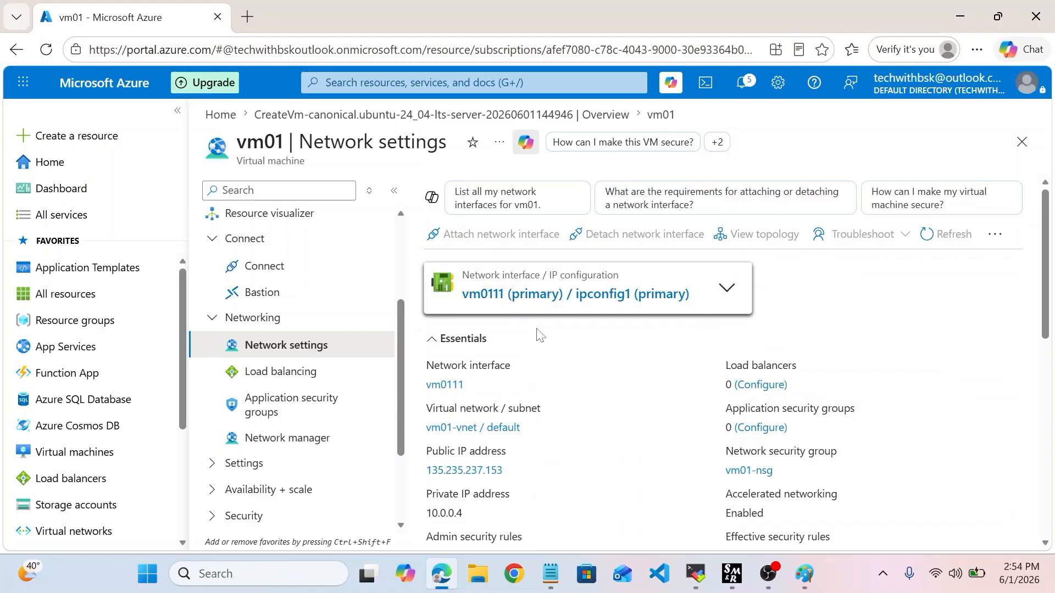
# - Expand the outbound port rules of vm01-nsg and examine them together with the inbound port rules
pyautogui.scroll(-3, 672, 445)
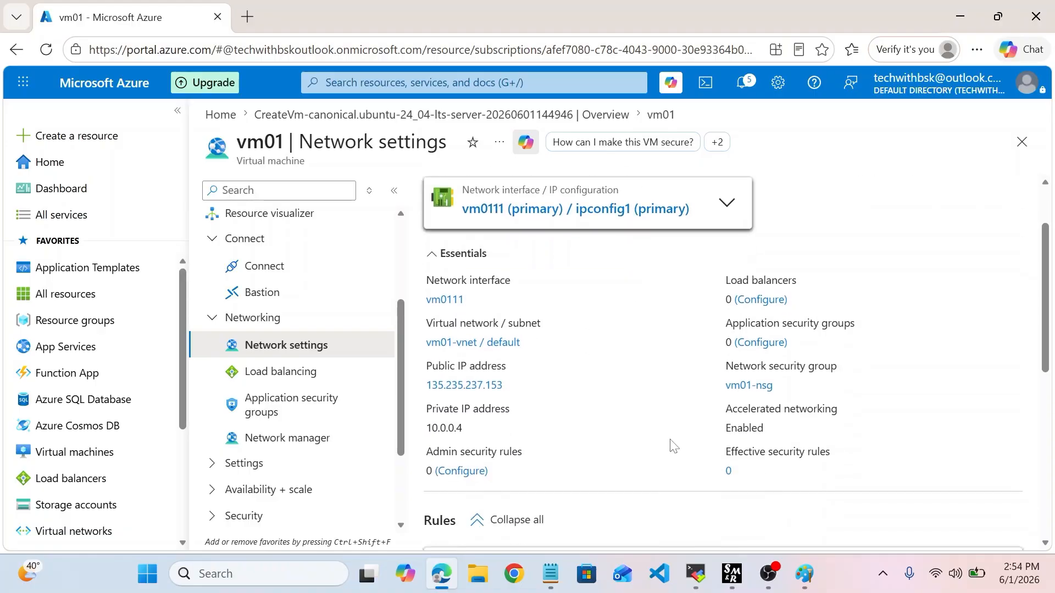
pyautogui.scroll(-3, 670, 396)
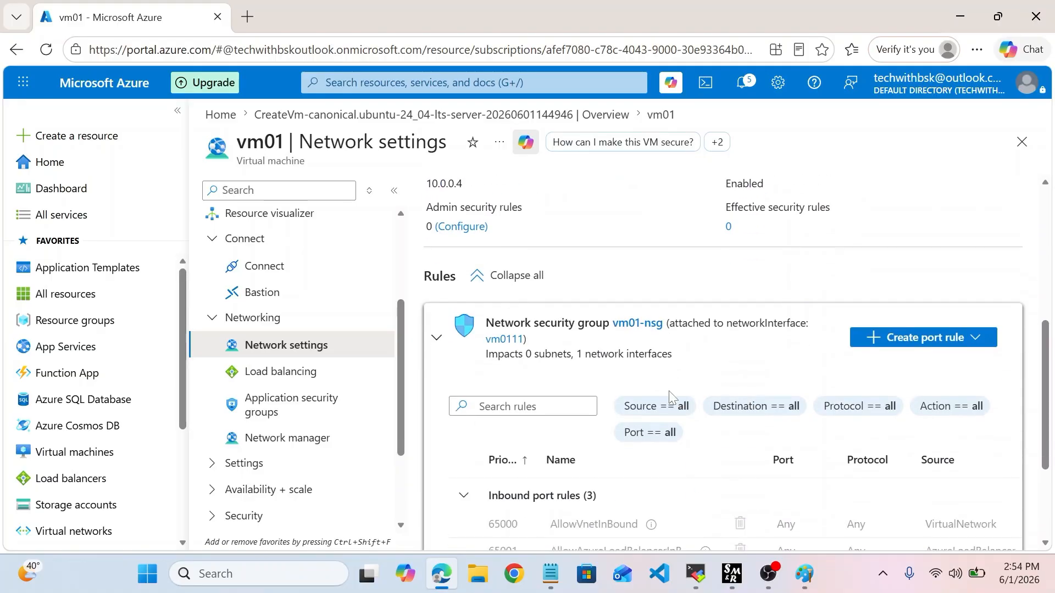
pyautogui.scroll(-3, 671, 394)
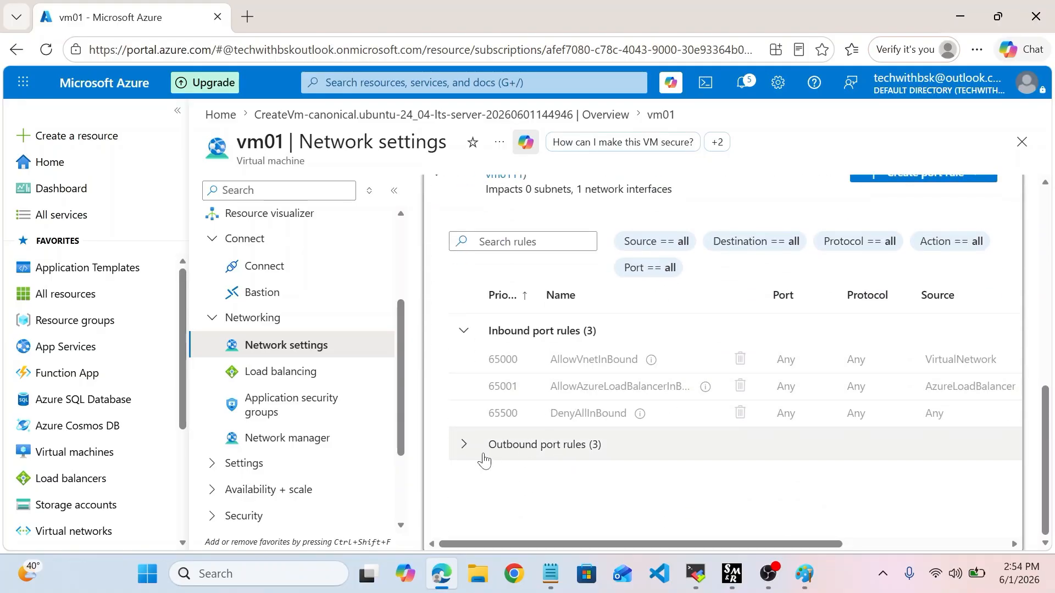
pyautogui.click(464, 446)
pyautogui.scroll(-2, 681, 481)
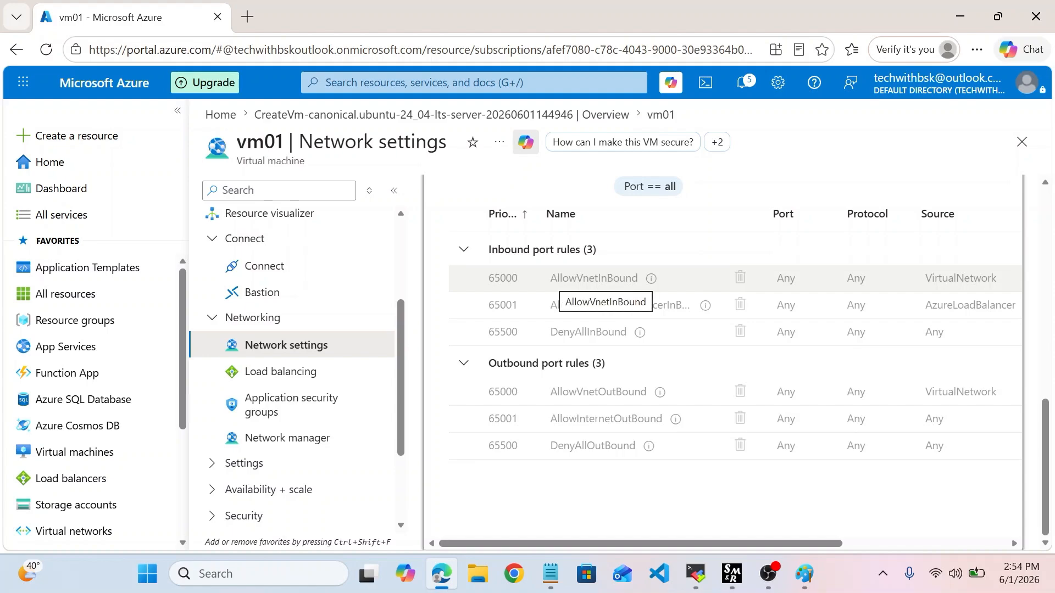
# - Copy the AllowVnetInBound rule name into the Notepad notes on a new line, followed by ": all resource can communicate internally"
pyautogui.moveTo(551, 279); pyautogui.dragTo(640, 285)
pyautogui.hotkey('ctrl', 'c')
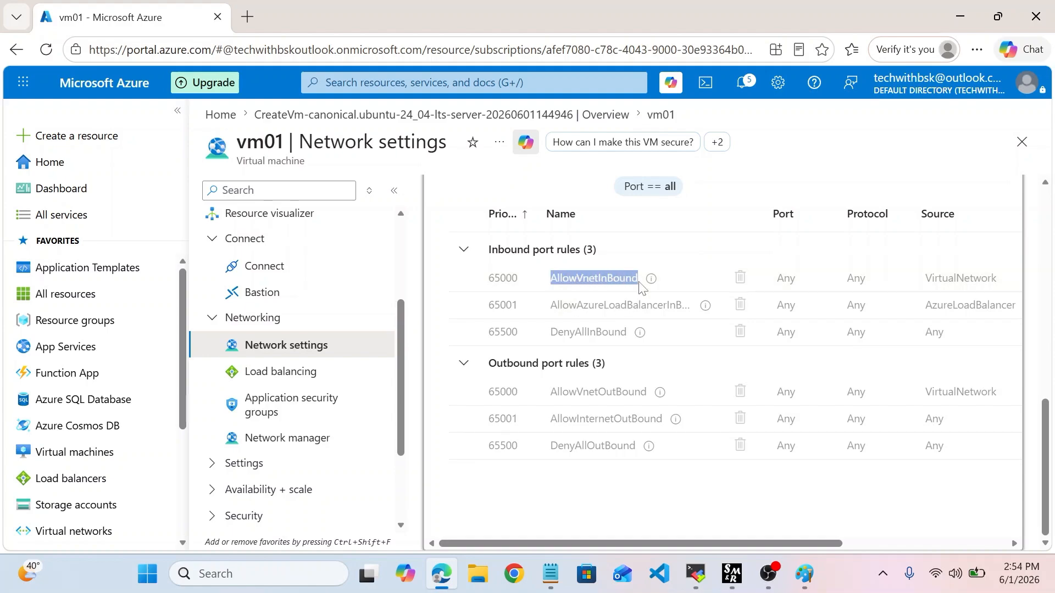
pyautogui.click(551, 574)
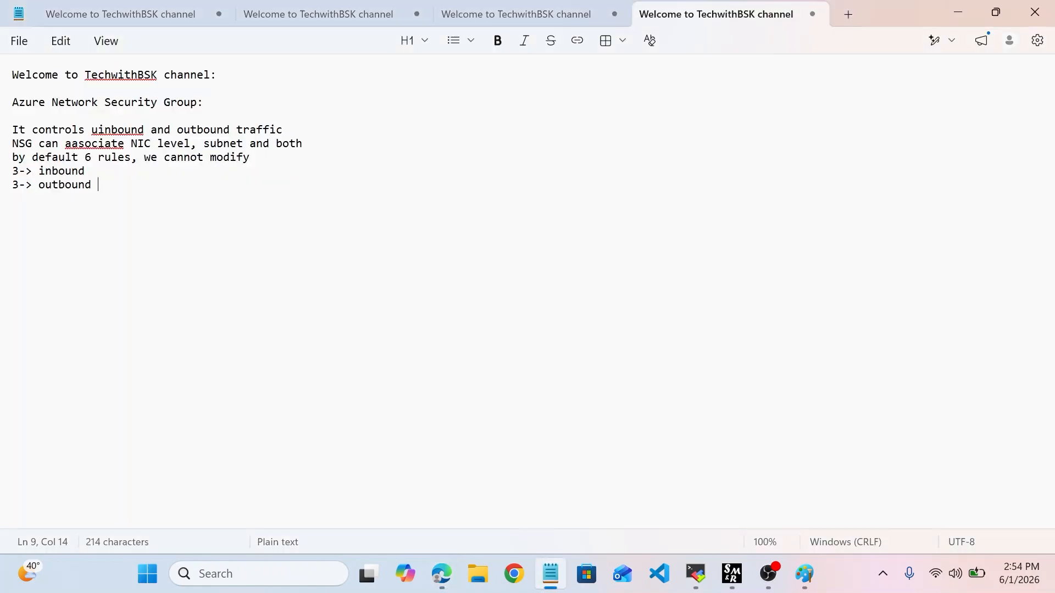
pyautogui.press('Return')
pyautogui.press('Return')
pyautogui.hotkey('ctrl', 'v')
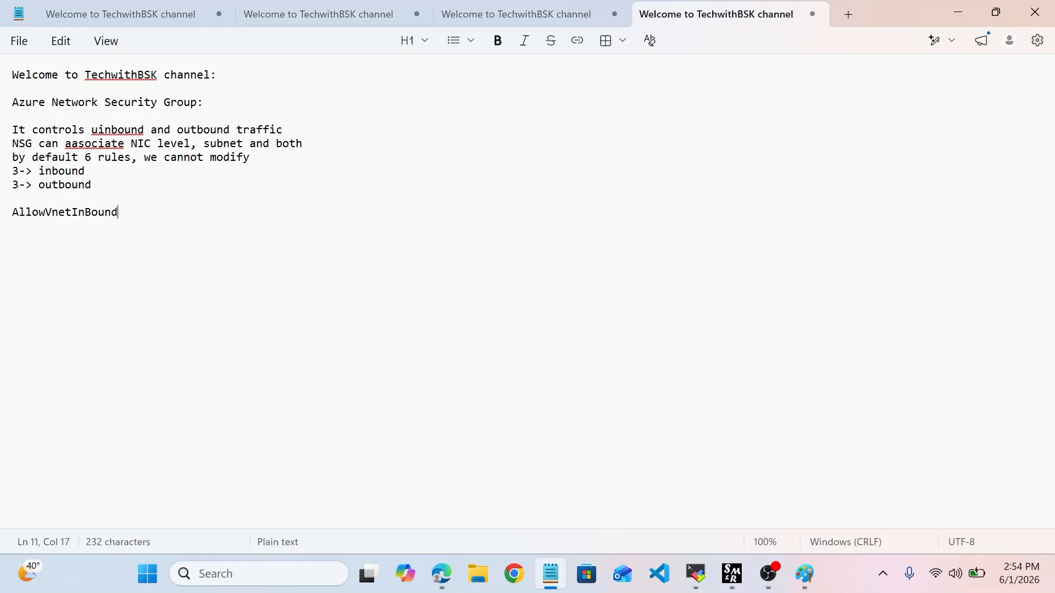
pyautogui.write(': all resou')
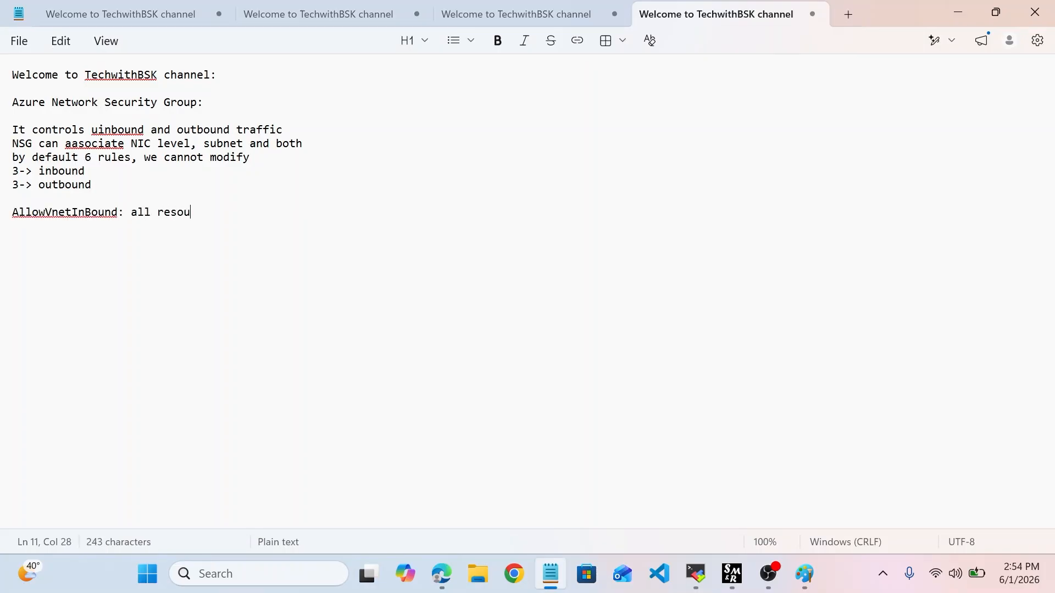
pyautogui.write('rce can communicate')
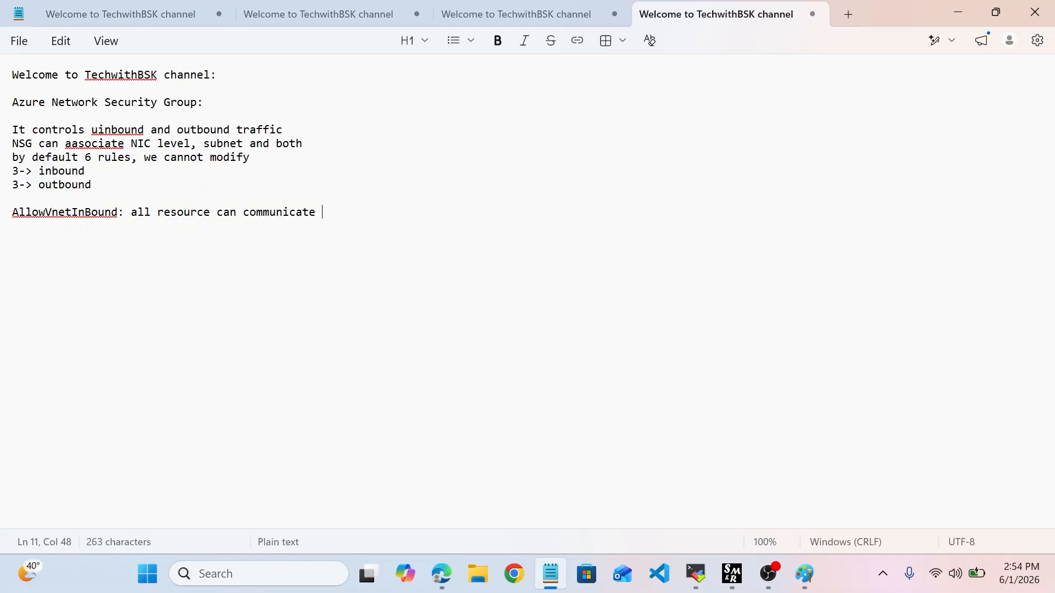
pyautogui.write(' internally')
pyautogui.press('Return')
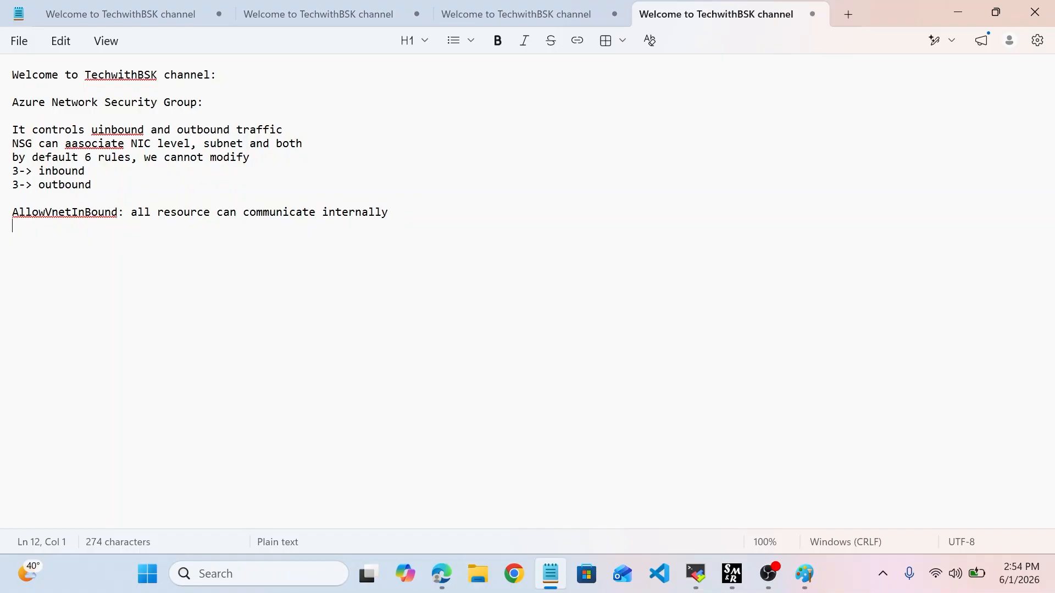
# - Copy the DenyAllInBound rule name from the portal into the Notepad notes and add ": block all machines"
pyautogui.click(451, 563)
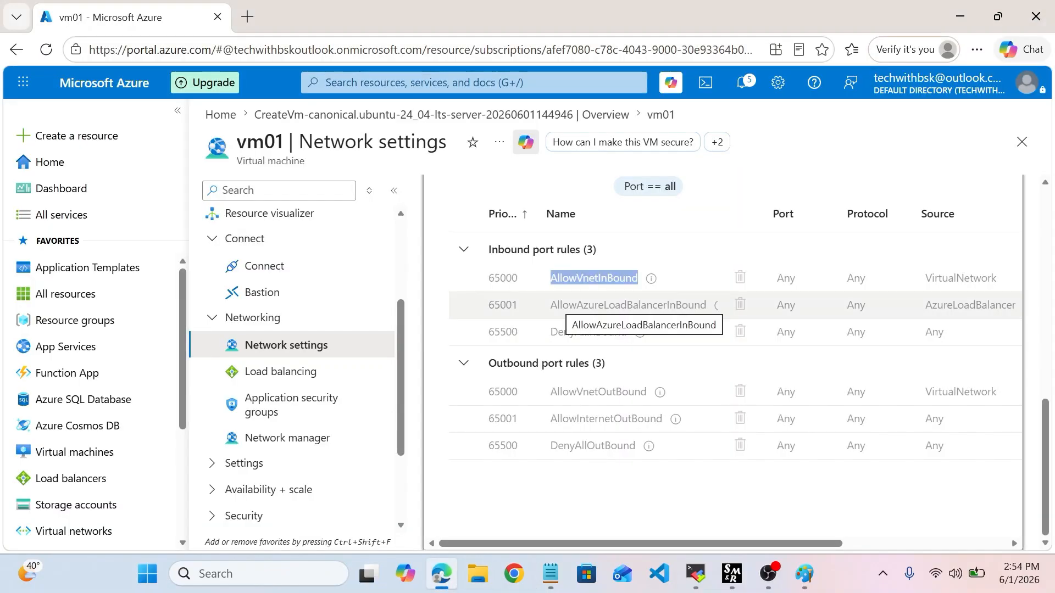
pyautogui.moveTo(549, 305); pyautogui.dragTo(700, 306)
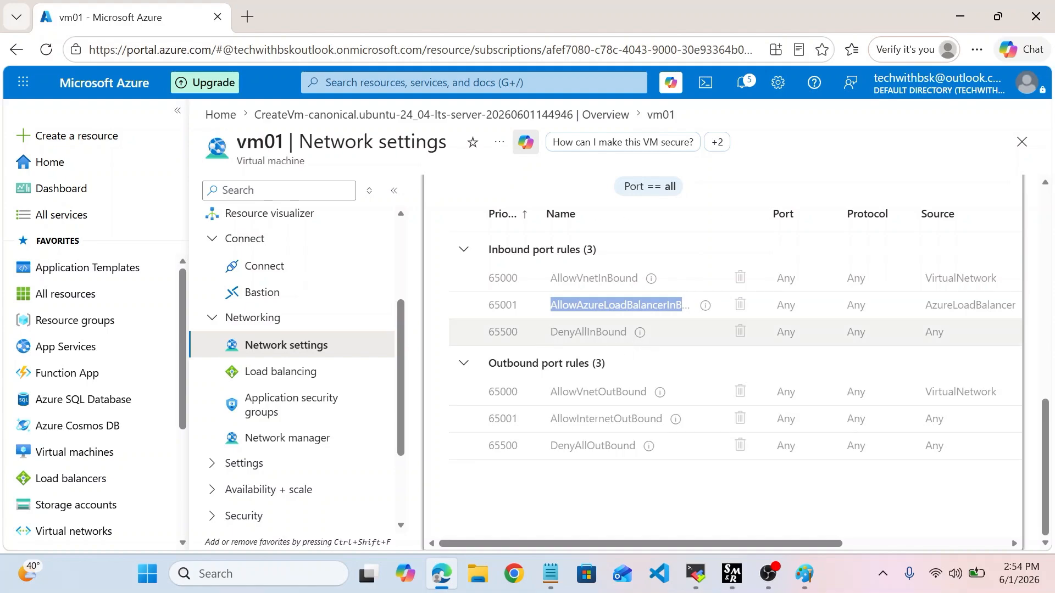
pyautogui.moveTo(551, 331); pyautogui.dragTo(632, 335)
pyautogui.hotkey('ctrl', 'c')
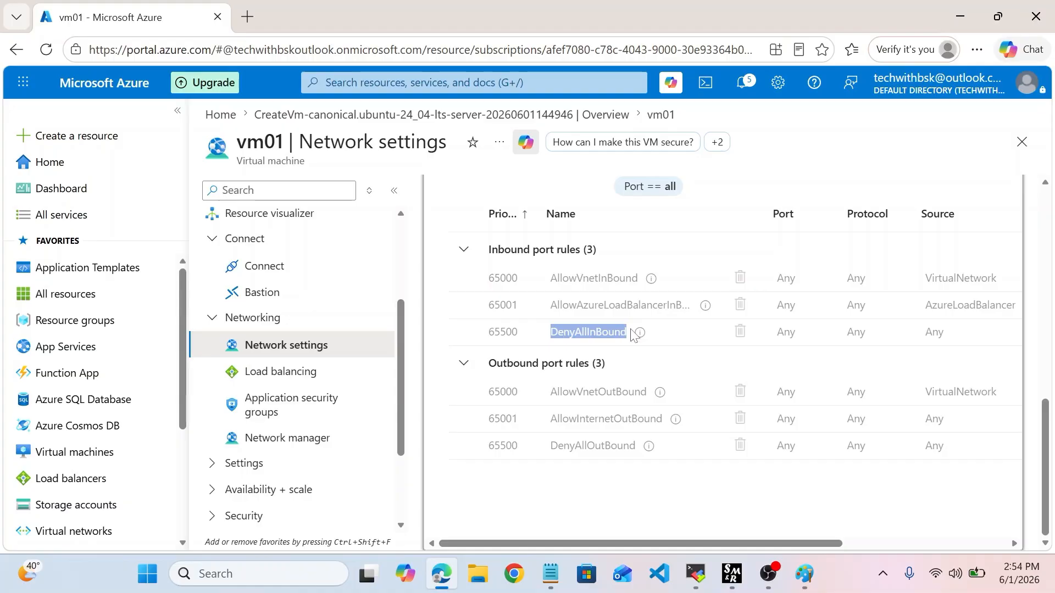
pyautogui.hotkey('alt', 'Tab')
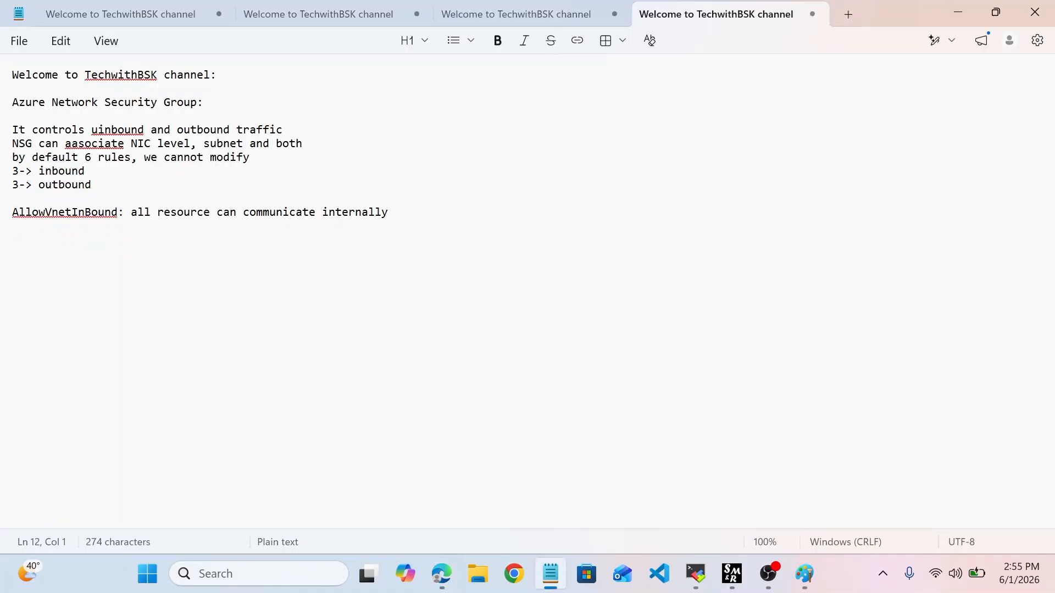
pyautogui.hotkey('ctrl', 'v')
pyautogui.press('Return')
pyautogui.press('BackSpace')
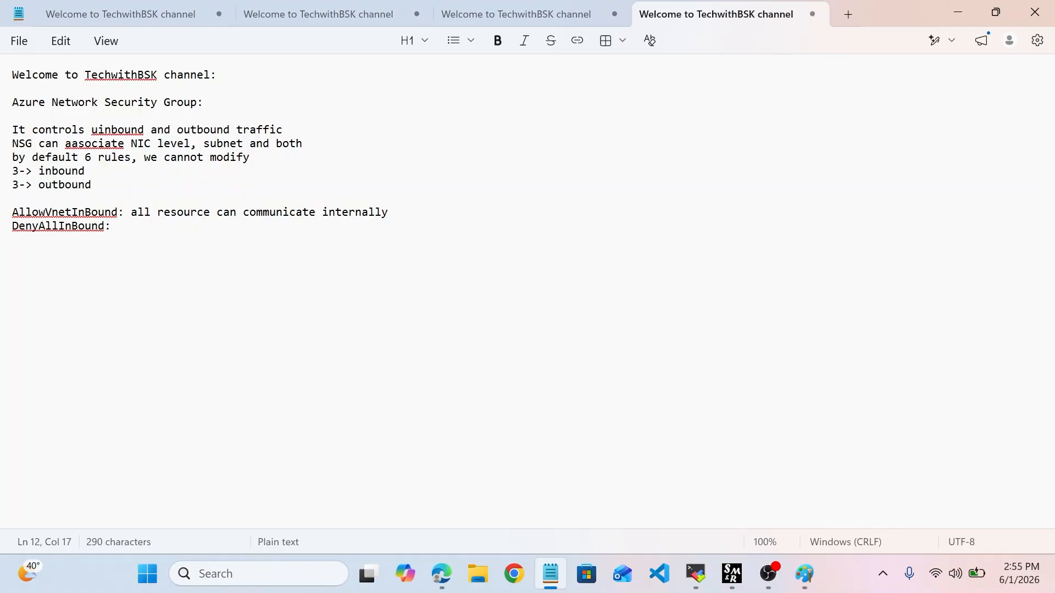
pyautogui.write(': block all machines')
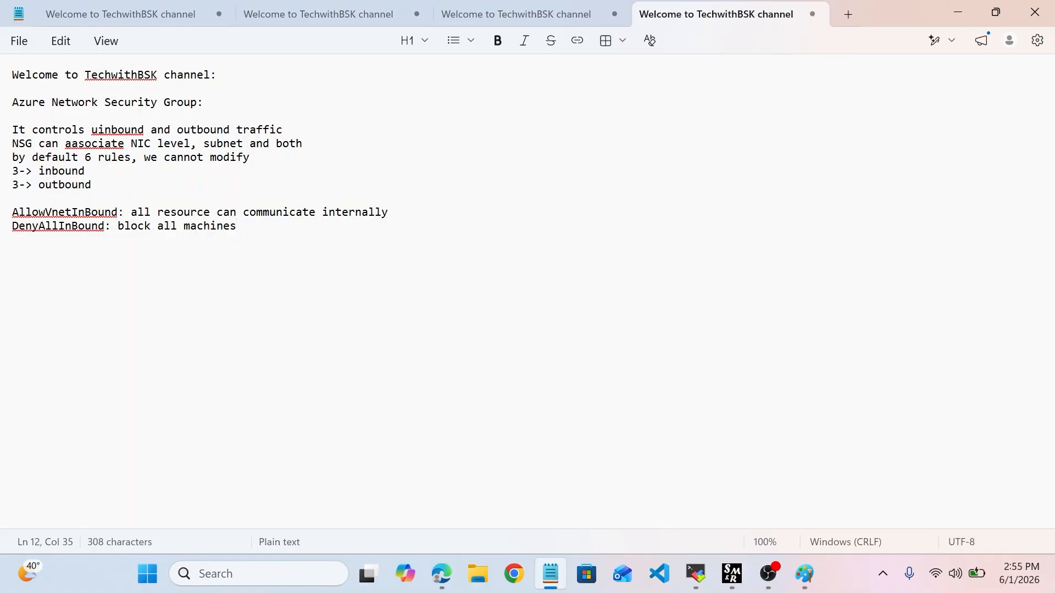
# - Switch to the Azure portal and review the inbound and outbound port rules of vm01-nsg
pyautogui.click(439, 579)
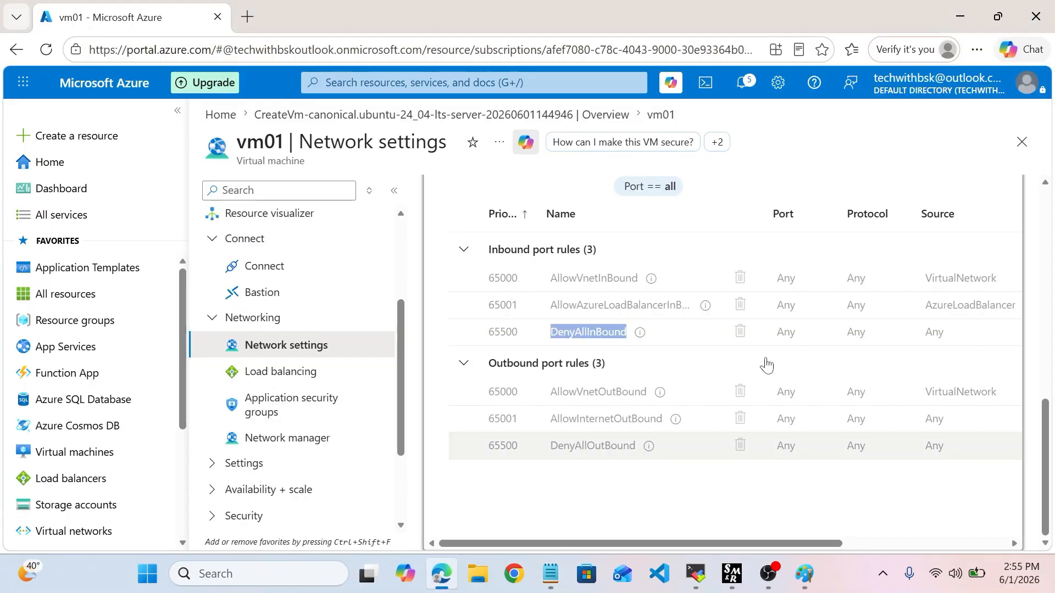
pyautogui.scroll(3, 794, 349)
pyautogui.scroll(-1, 796, 377)
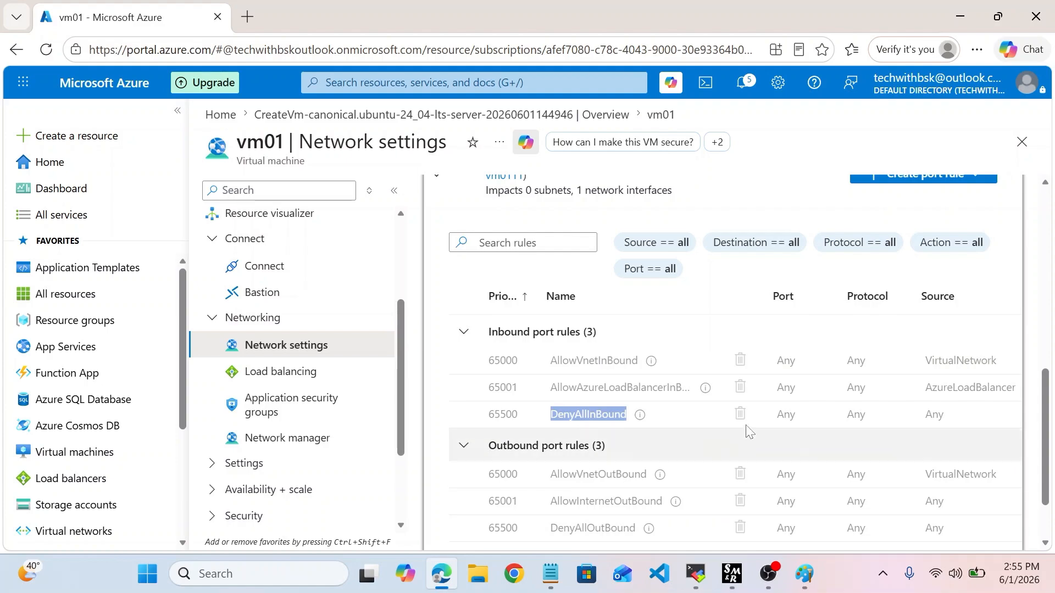
pyautogui.scroll(-2, 696, 451)
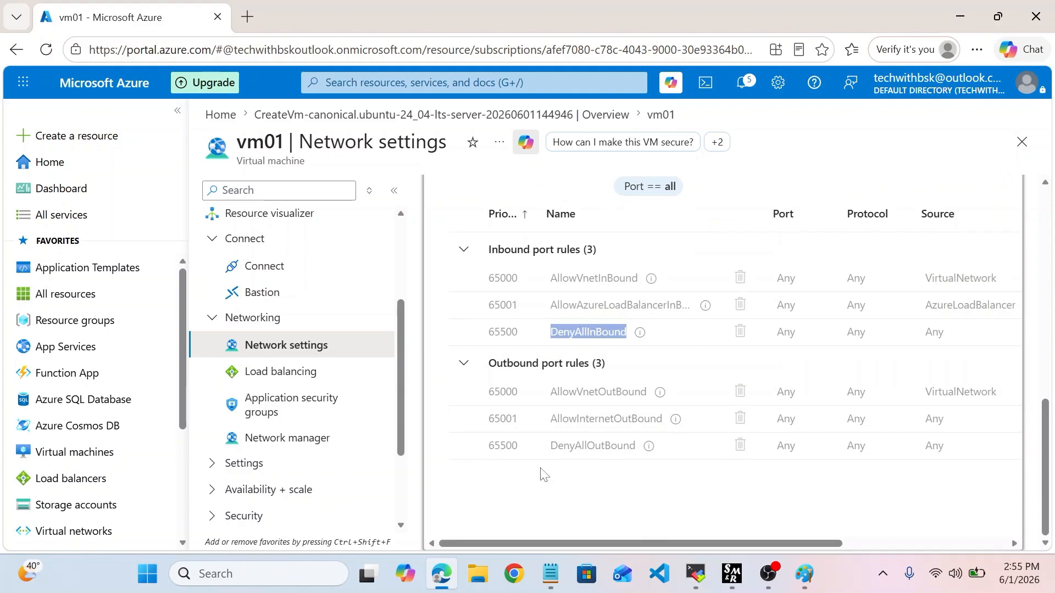
# - Add the lines "ssh: 22", "rdp: 3389" and "http: 80" below the DenyAllInBound line in the Notepad notes
pyautogui.click(550, 573)
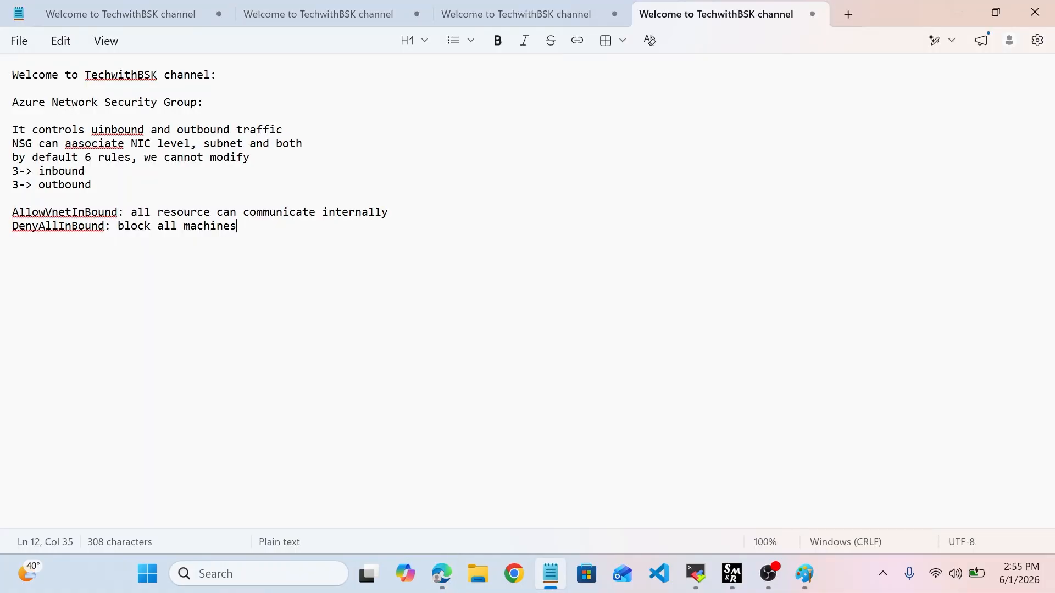
pyautogui.press('Return')
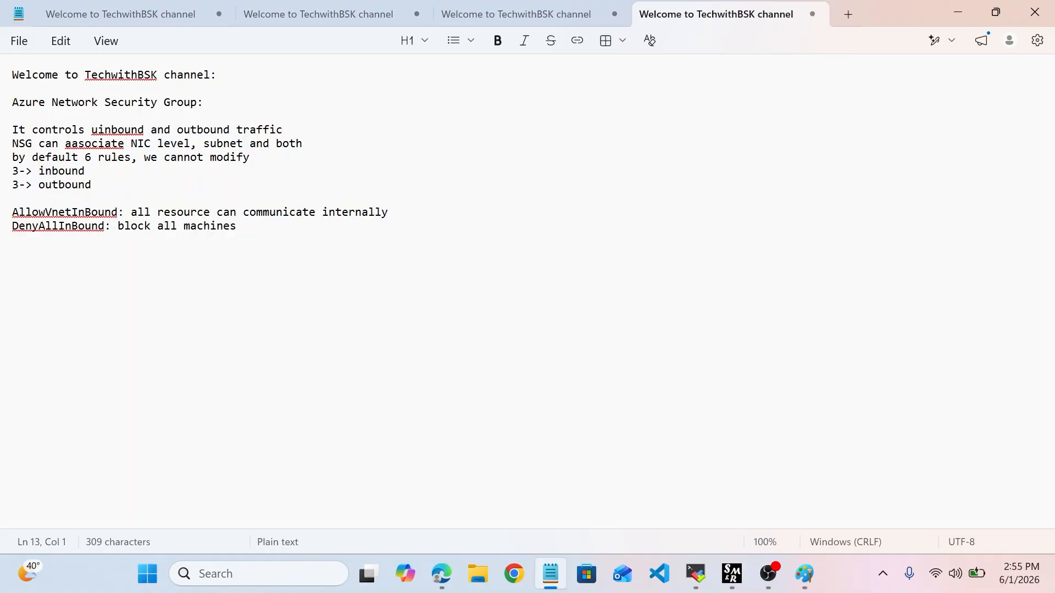
pyautogui.write('ssh: 22')
pyautogui.press('Return')
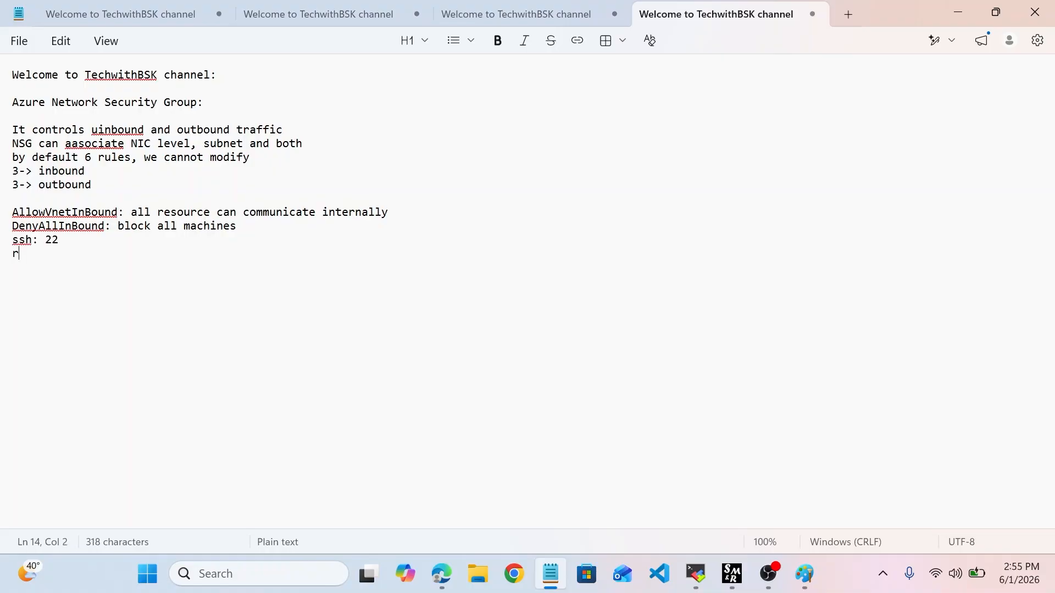
pyautogui.write('rdp: 3389')
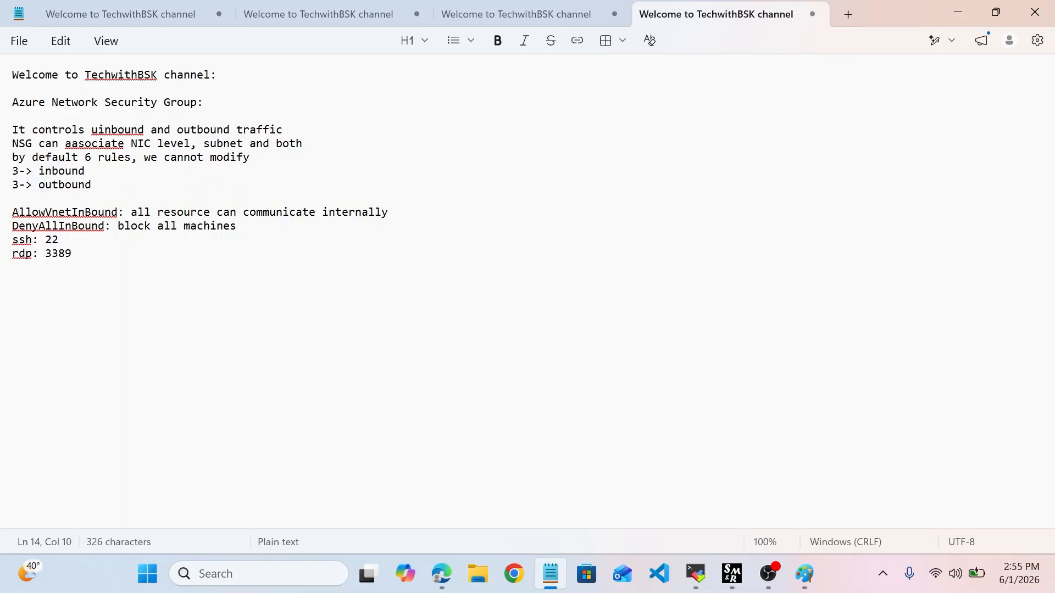
pyautogui.press('Return')
pyautogui.write('http')
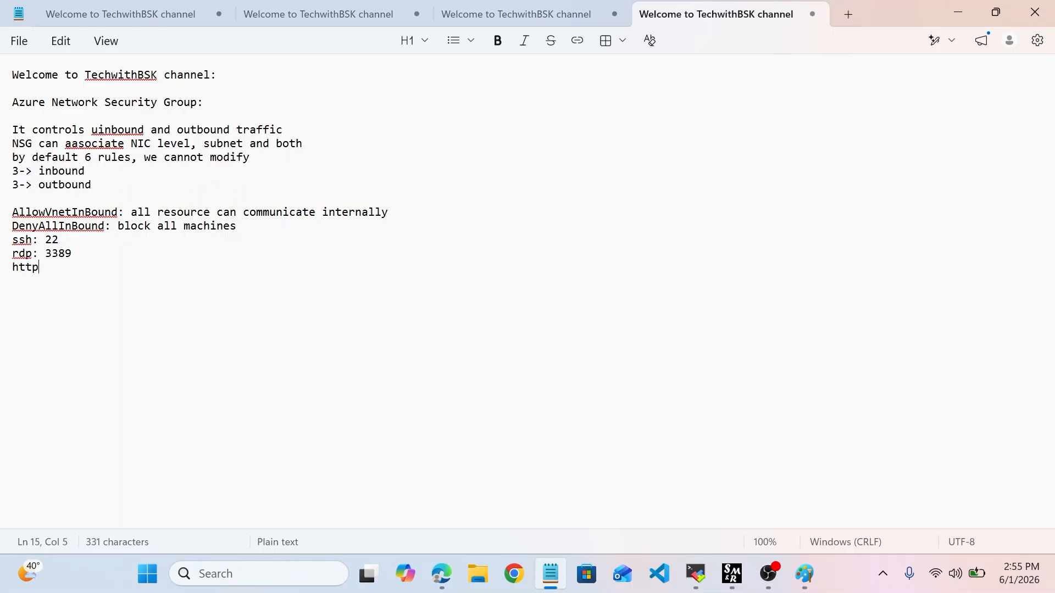
pyautogui.write(': 80')
# - Continue the port list in the notes with "https: 443", "MySQL: 3306", "ms sql: 1433" and "tomcat: 8080"
pyautogui.write('s:')
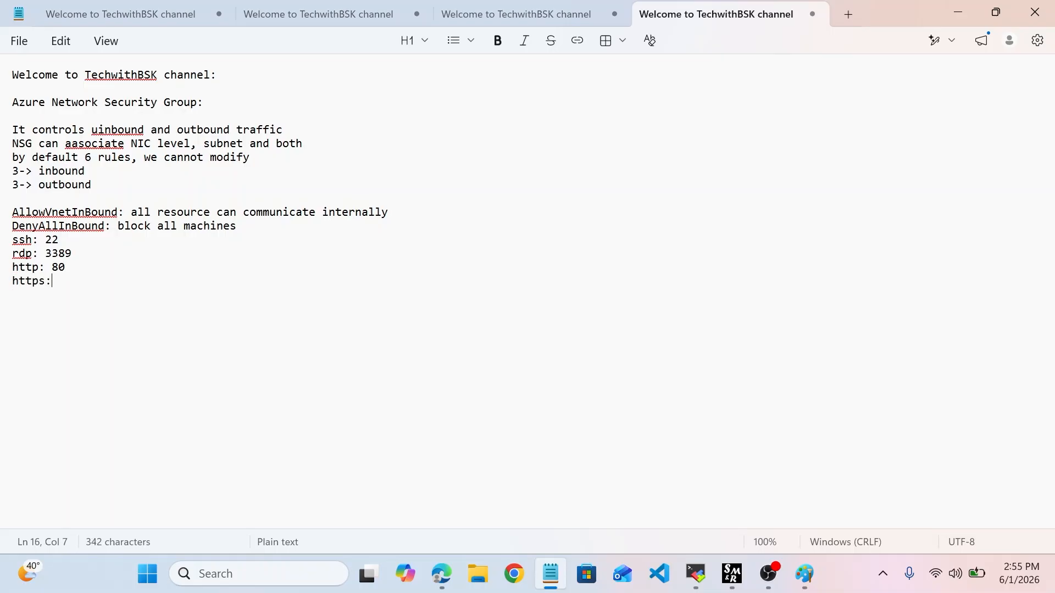
pyautogui.write(' 443mysql: 3306')
pyautogui.press('Return')
pyautogui.write('ms sq')
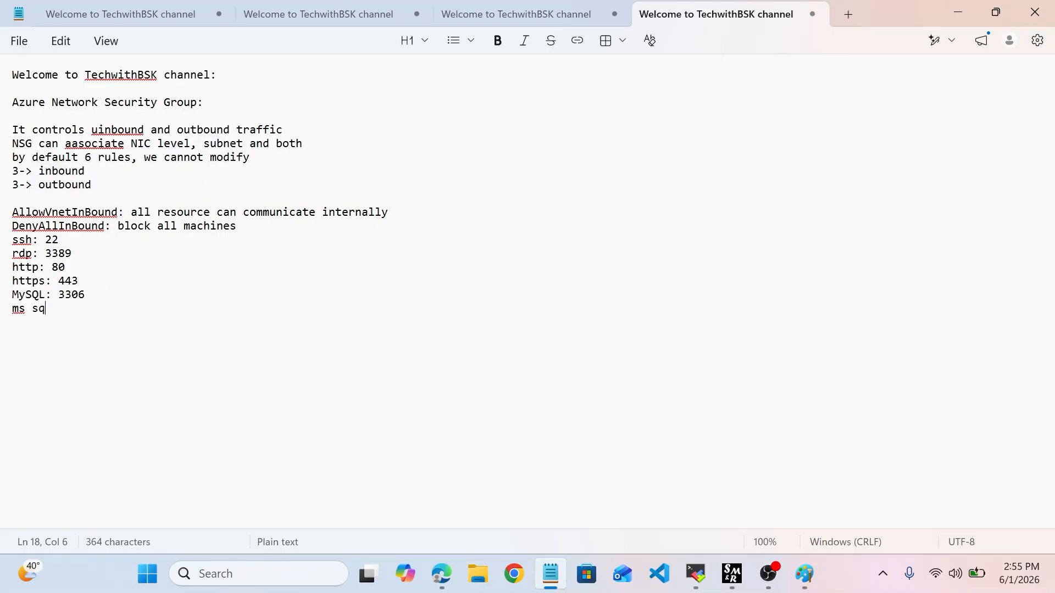
pyautogui.write('l ')
pyautogui.write(' 1433')
pyautogui.press('Return')
pyautogui.write('tomcat: 8080')
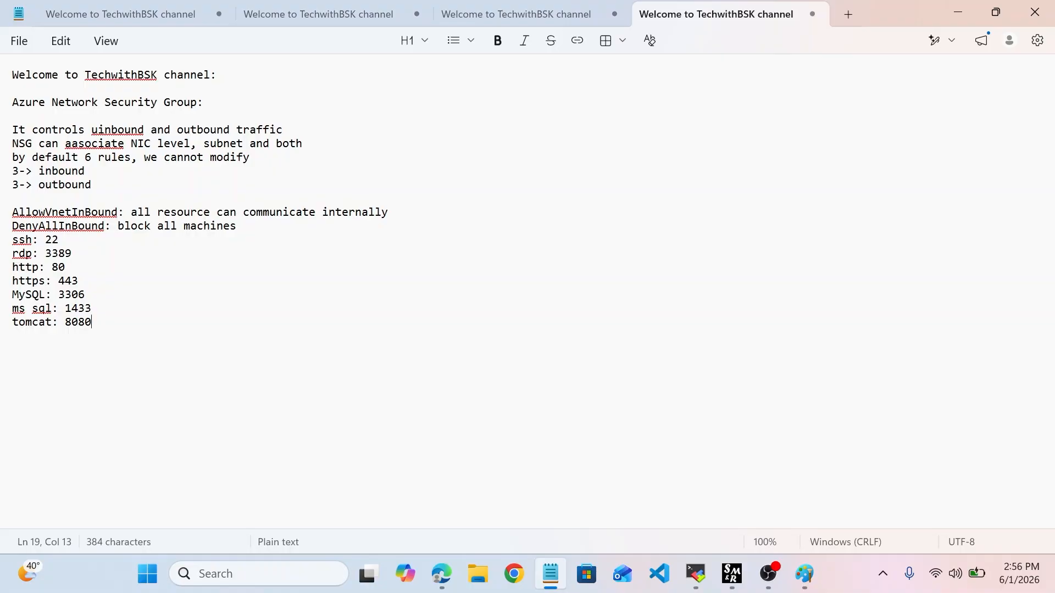
# - Return to the Azure portal and examine vm01-nsg's outbound port rules alongside its inbound port rules
pyautogui.click(442, 573)
pyautogui.scroll(3, 577, 365)
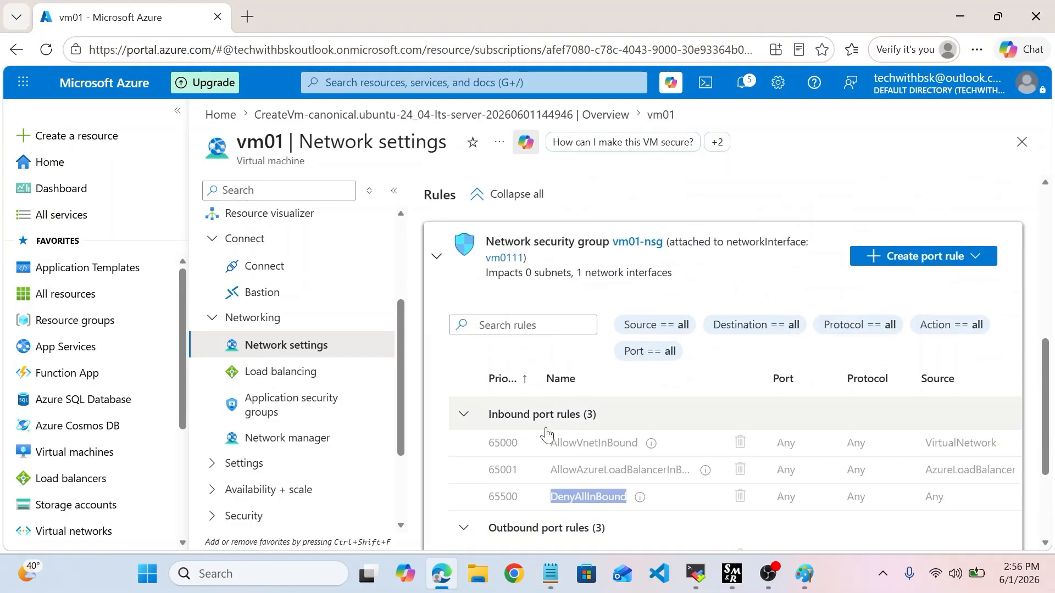
pyautogui.scroll(-2, 584, 422)
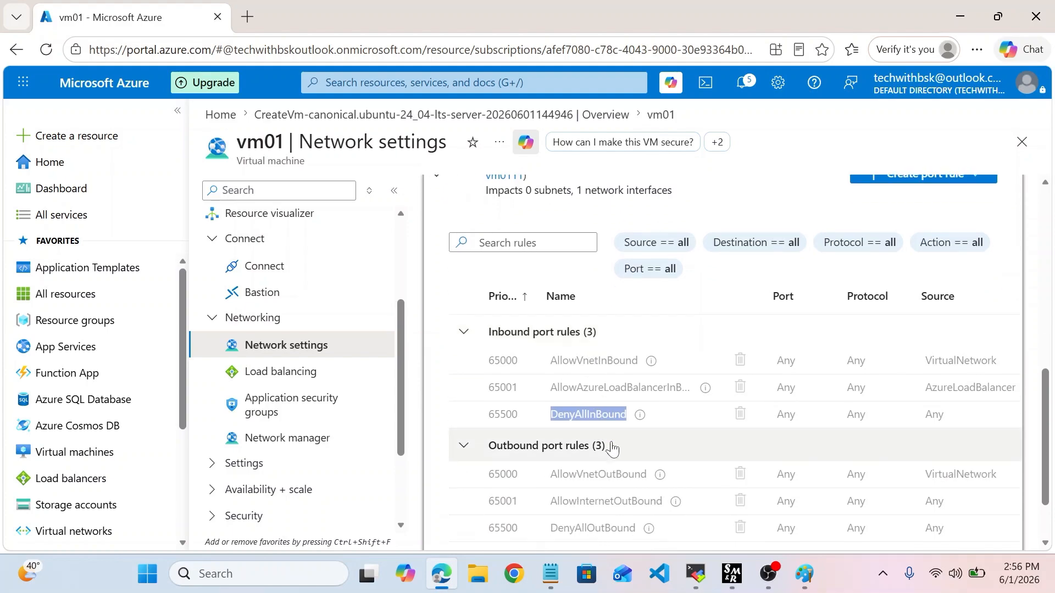
pyautogui.scroll(-2, 659, 463)
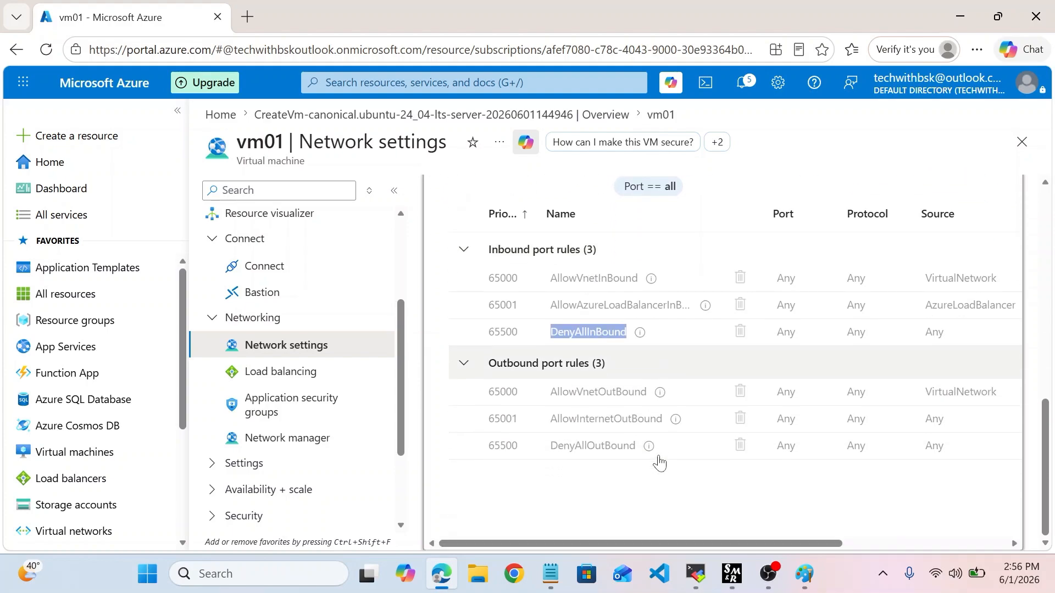
pyautogui.scroll(2, 660, 463)
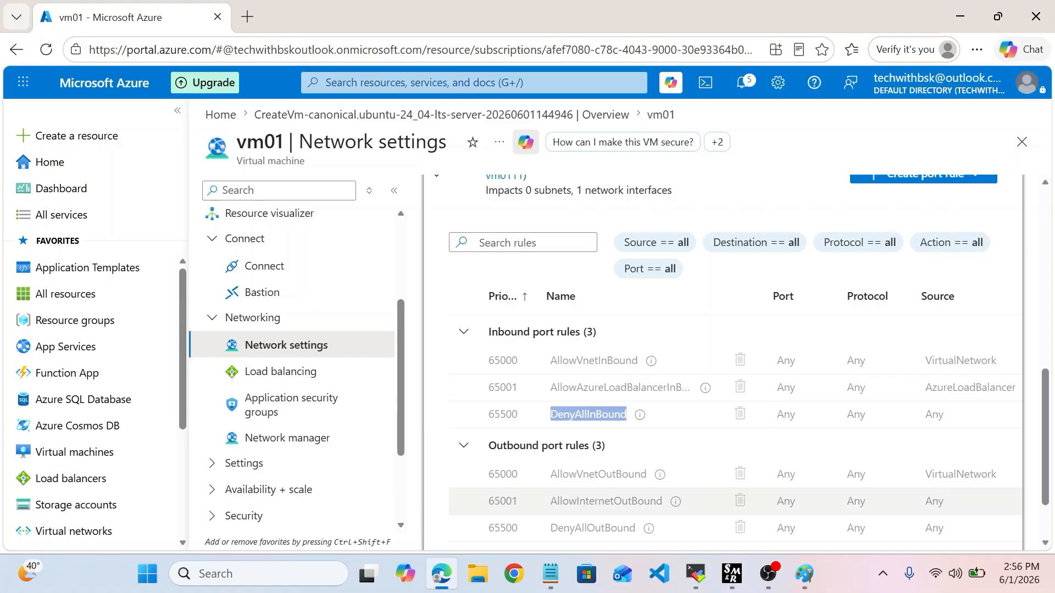
# - Switch to the Paint diagram and, using Screen Marker's pen, trace inbound traffic from the laptop to the NSG and cross it out
pyautogui.click(806, 574)
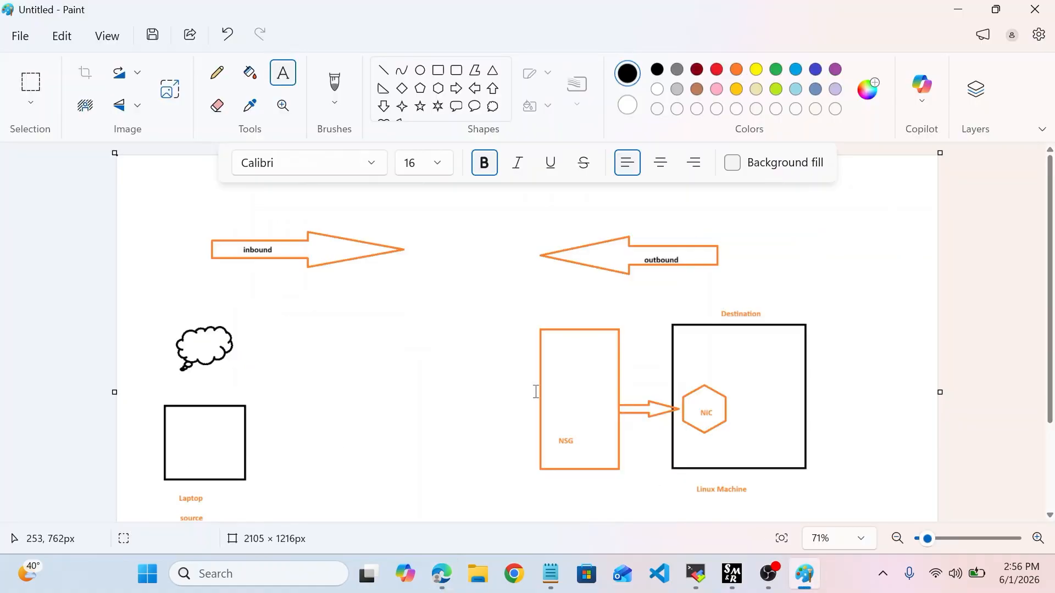
pyautogui.click(732, 575)
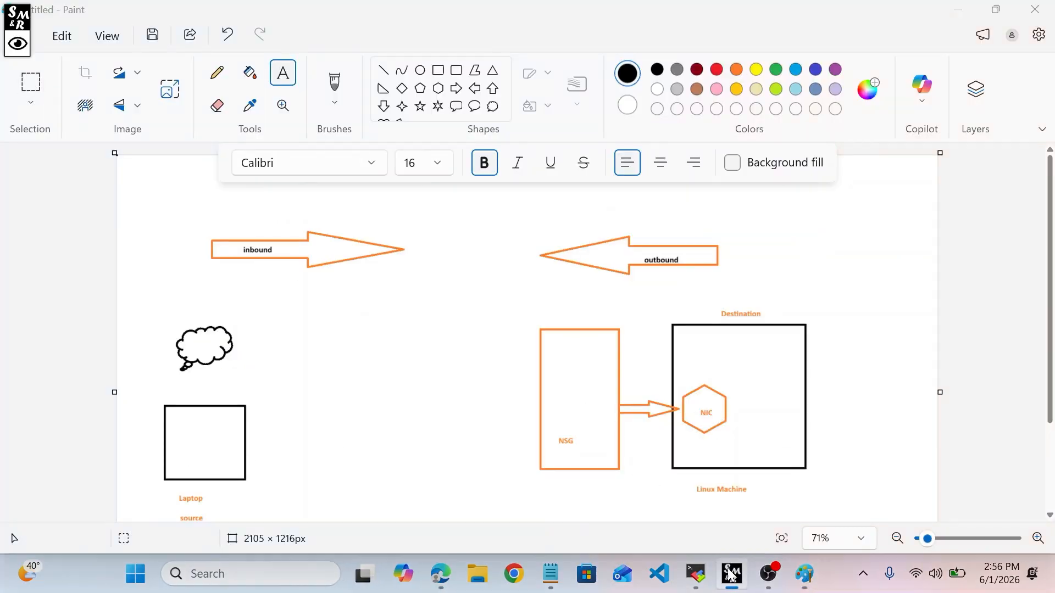
pyautogui.click(18, 43)
pyautogui.click(71, 20)
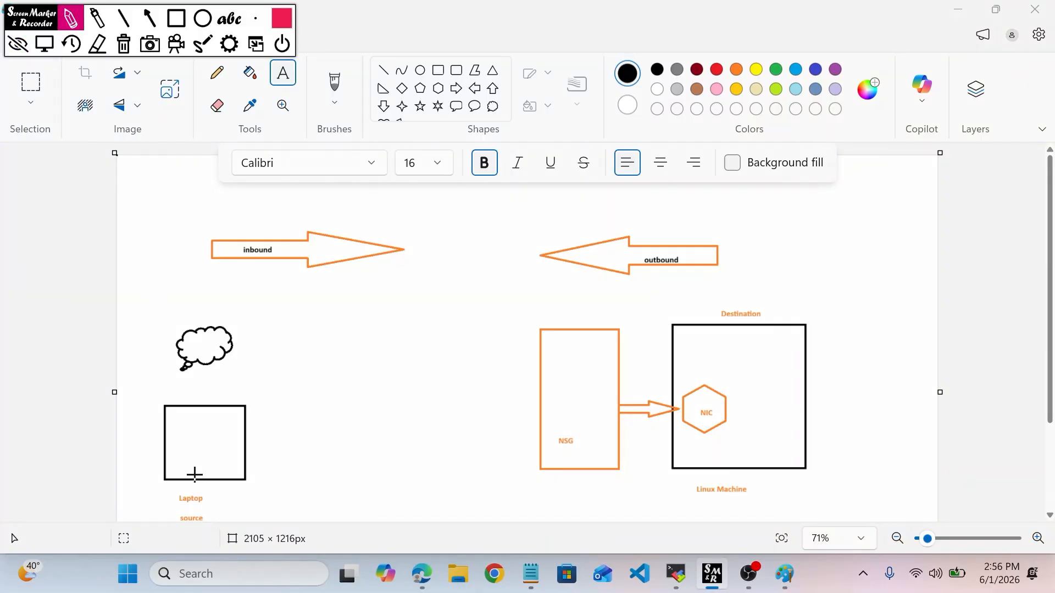
pyautogui.moveTo(192, 478)
pyautogui.mouseDown()
pyautogui.moveTo(199, 329)
pyautogui.moveTo(248, 300)
pyautogui.moveTo(374, 272)
pyautogui.moveTo(418, 270)
pyautogui.moveTo(466, 287)
pyautogui.moveTo(494, 389)
pyautogui.moveTo(533, 396)
pyautogui.moveTo(523, 397)
pyautogui.moveTo(573, 433)
pyautogui.mouseUp()
pyautogui.moveTo(553, 384); pyautogui.dragTo(492, 461)
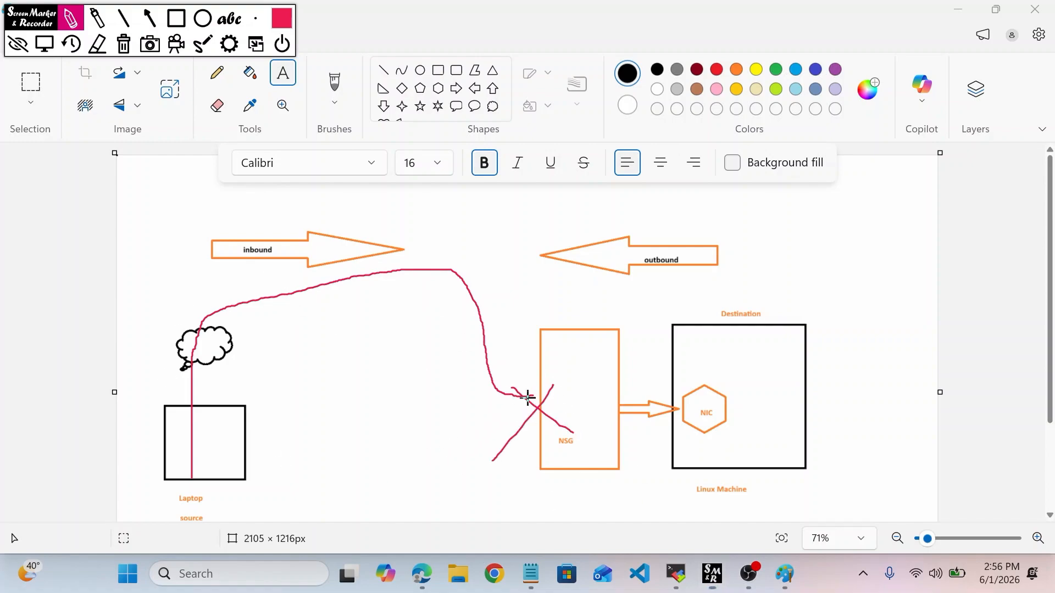
# - Trace the path through the NSG to the NIC and back to the laptop, scribble across the NSG, and clear all annotations
pyautogui.moveTo(527, 397)
pyautogui.mouseDown()
pyautogui.moveTo(596, 410)
pyautogui.moveTo(729, 392)
pyautogui.moveTo(707, 345)
pyautogui.moveTo(493, 272)
pyautogui.moveTo(309, 235)
pyautogui.moveTo(186, 367)
pyautogui.moveTo(200, 463)
pyautogui.mouseUp()
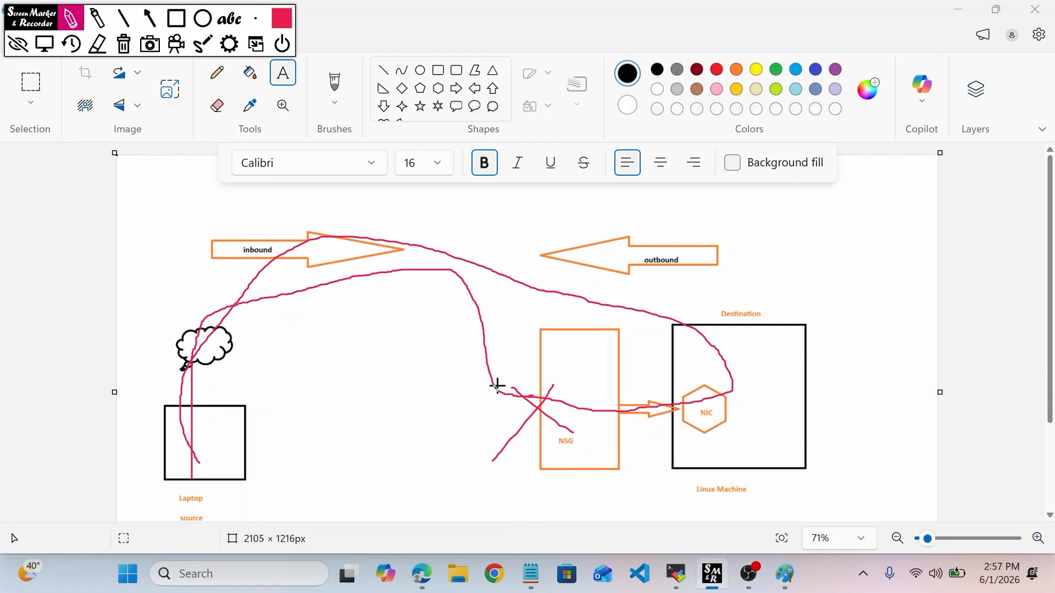
pyautogui.moveTo(499, 376)
pyautogui.mouseDown()
pyautogui.moveTo(525, 396)
pyautogui.moveTo(609, 340)
pyautogui.mouseUp()
pyautogui.moveTo(464, 379)
pyautogui.mouseDown()
pyautogui.moveTo(603, 372)
pyautogui.moveTo(366, 457)
pyautogui.mouseUp()
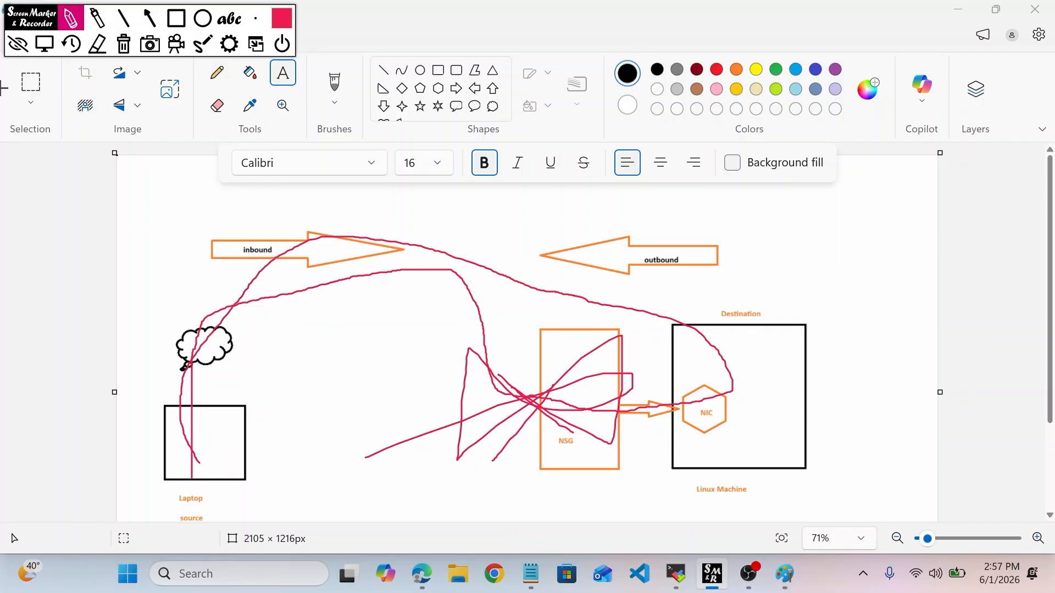
pyautogui.click(124, 45)
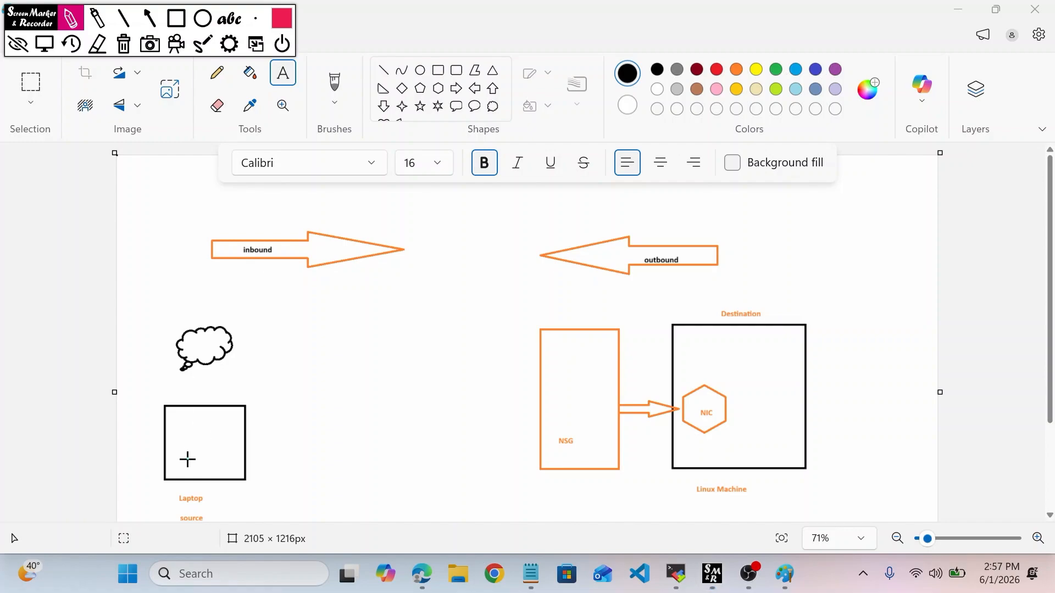
# - Mark the laptop-to-Linux-machine path and an outbound line to a handwritten "google.com", then clear the annotations and hide the marker toolbar
pyautogui.moveTo(188, 459)
pyautogui.mouseDown()
pyautogui.moveTo(216, 346)
pyautogui.moveTo(330, 269)
pyautogui.moveTo(476, 280)
pyautogui.moveTo(631, 327)
pyautogui.moveTo(718, 369)
pyautogui.mouseUp()
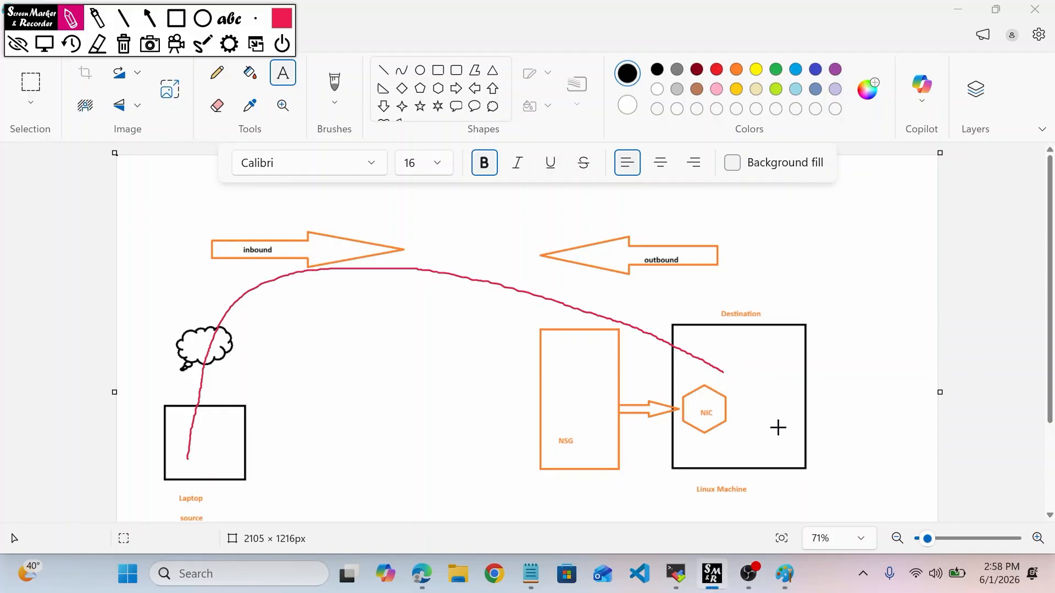
pyautogui.moveTo(741, 429); pyautogui.dragTo(805, 269)
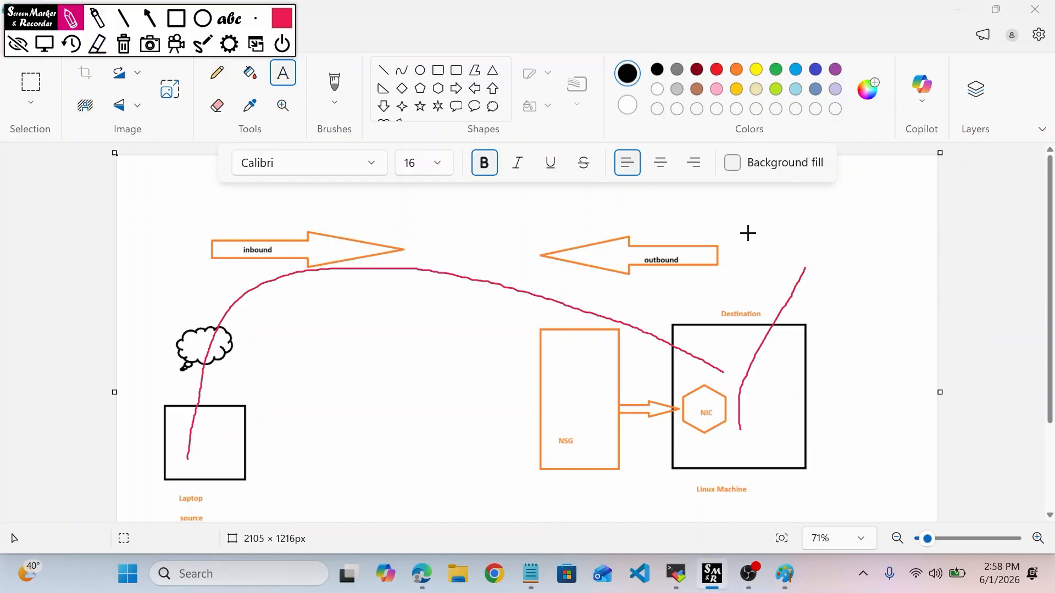
pyautogui.moveTo(757, 220)
pyautogui.mouseDown()
pyautogui.moveTo(747, 237)
pyautogui.moveTo(769, 289)
pyautogui.moveTo(773, 237)
pyautogui.moveTo(846, 235)
pyautogui.moveTo(837, 211)
pyautogui.moveTo(876, 229)
pyautogui.moveTo(921, 196)
pyautogui.moveTo(945, 242)
pyautogui.mouseUp()
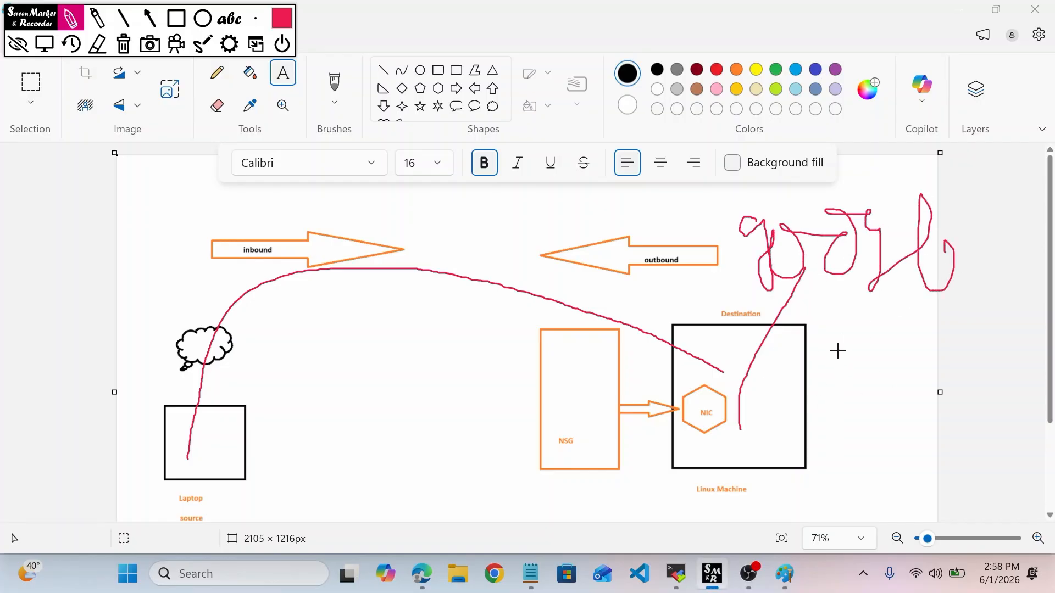
pyautogui.click(838, 350)
pyautogui.moveTo(858, 339)
pyautogui.mouseDown()
pyautogui.moveTo(885, 373)
pyautogui.moveTo(900, 355)
pyautogui.moveTo(942, 344)
pyautogui.moveTo(952, 363)
pyautogui.mouseUp()
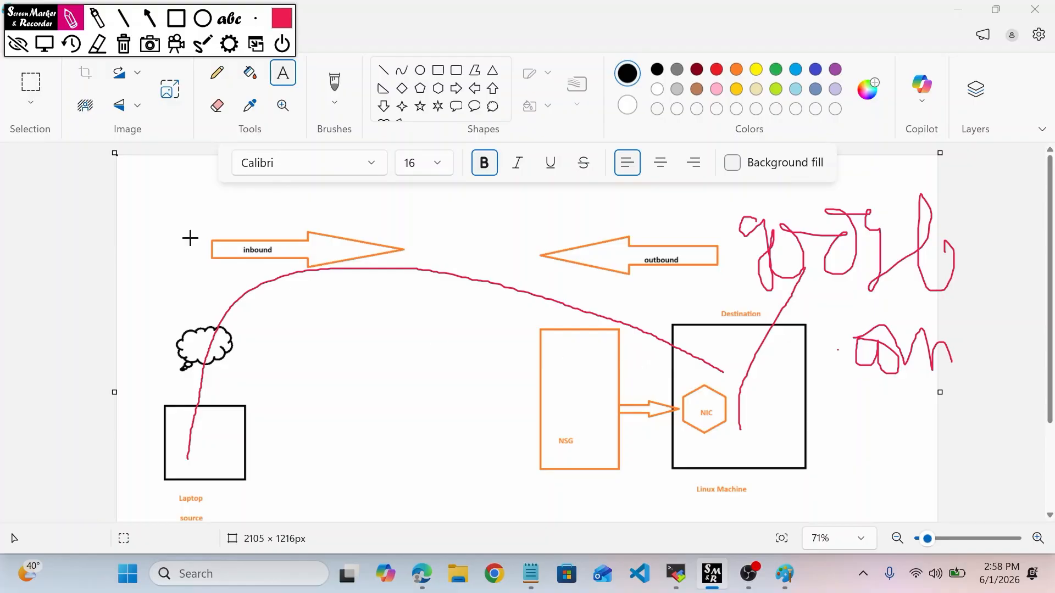
pyautogui.click(125, 44)
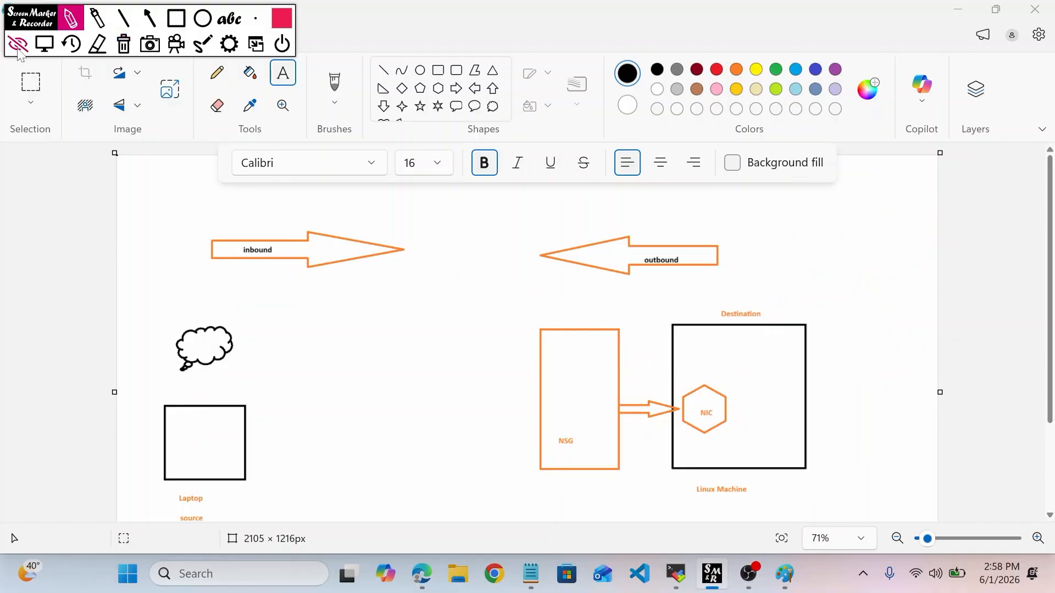
pyautogui.click(17, 48)
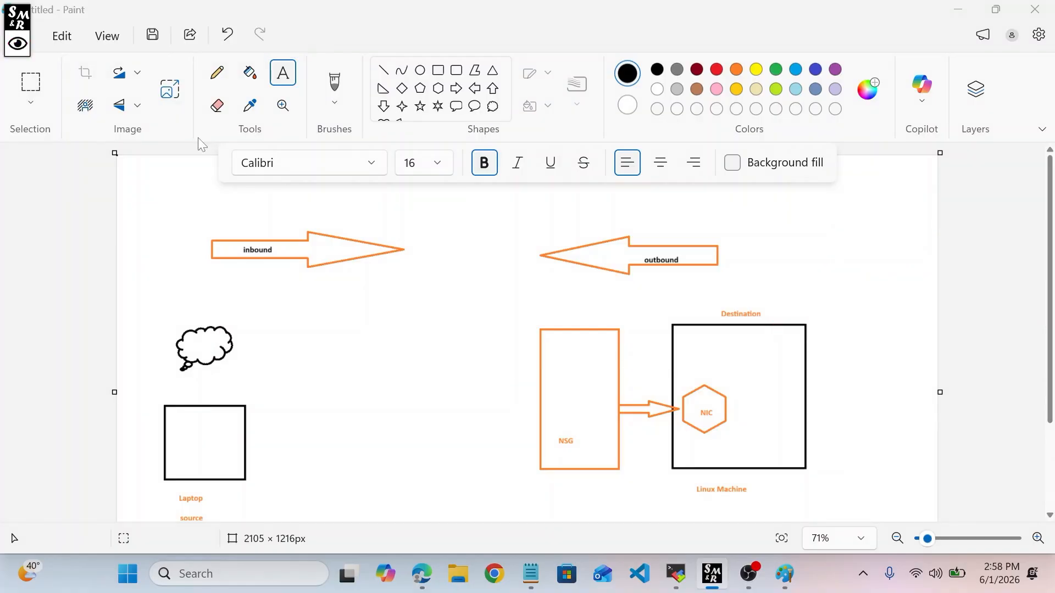
# - Return to the Azure portal and start creating an inbound port rule for vm01-nsg
pyautogui.click(423, 580)
pyautogui.scroll(5, 970, 408)
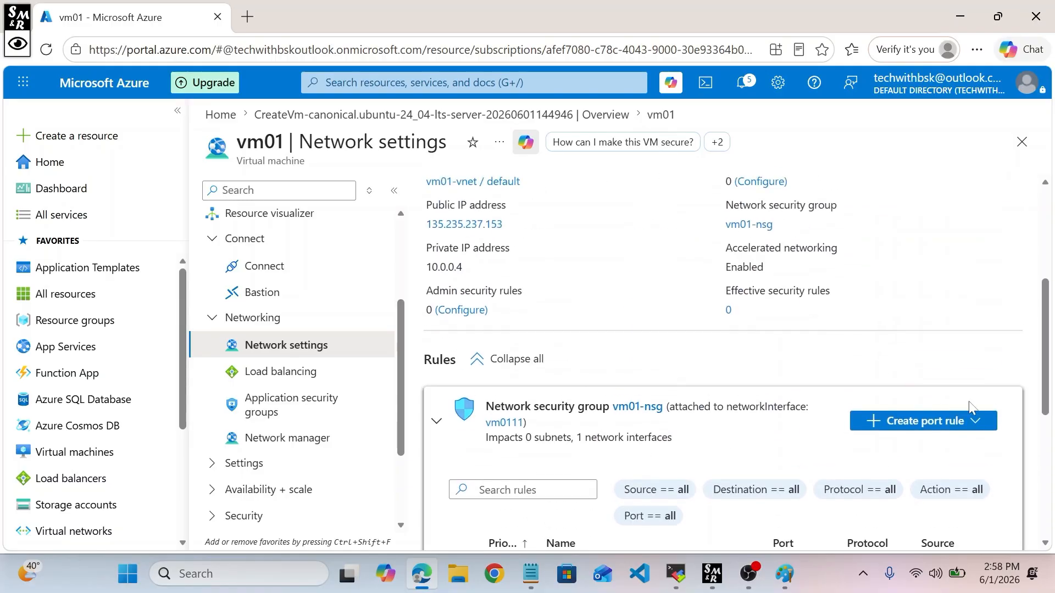
pyautogui.scroll(-1, 970, 408)
pyautogui.click(934, 339)
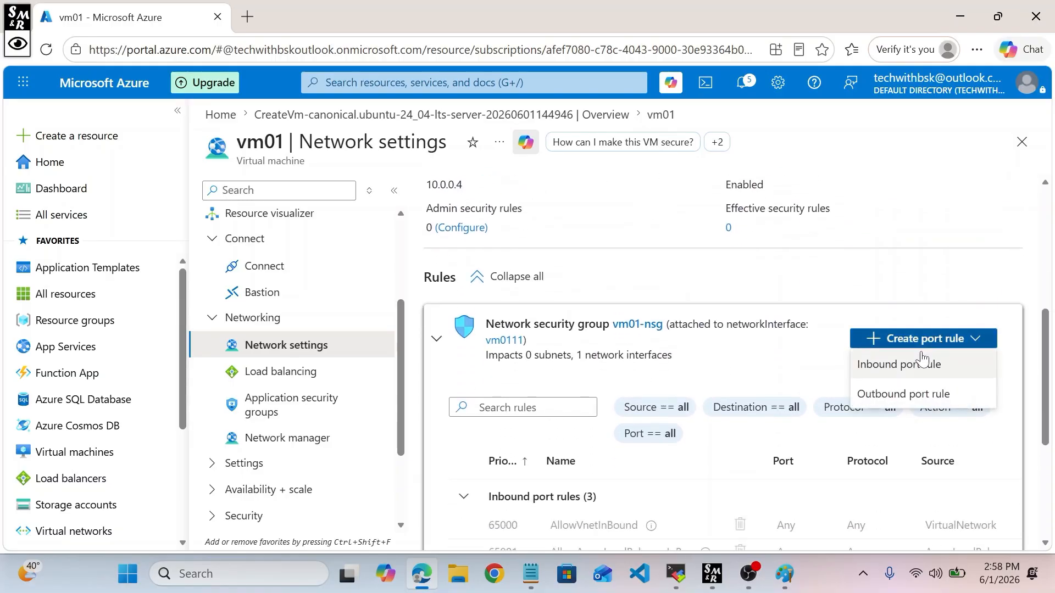
pyautogui.click(922, 360)
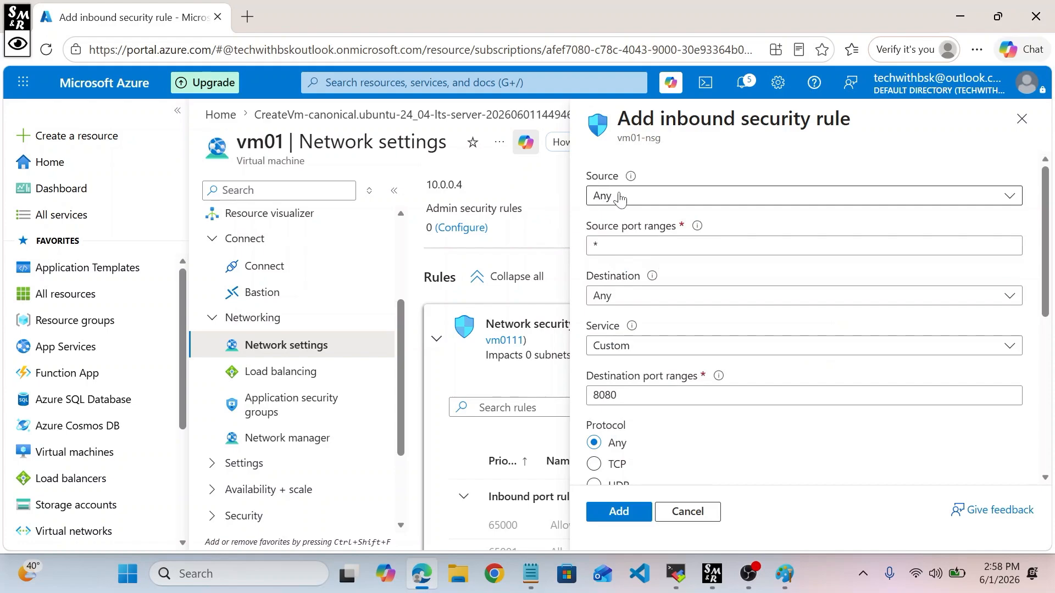
# - Try IP Addresses as the inbound rule's source, open a blank browser tab, and return the source to Any
pyautogui.click(620, 199)
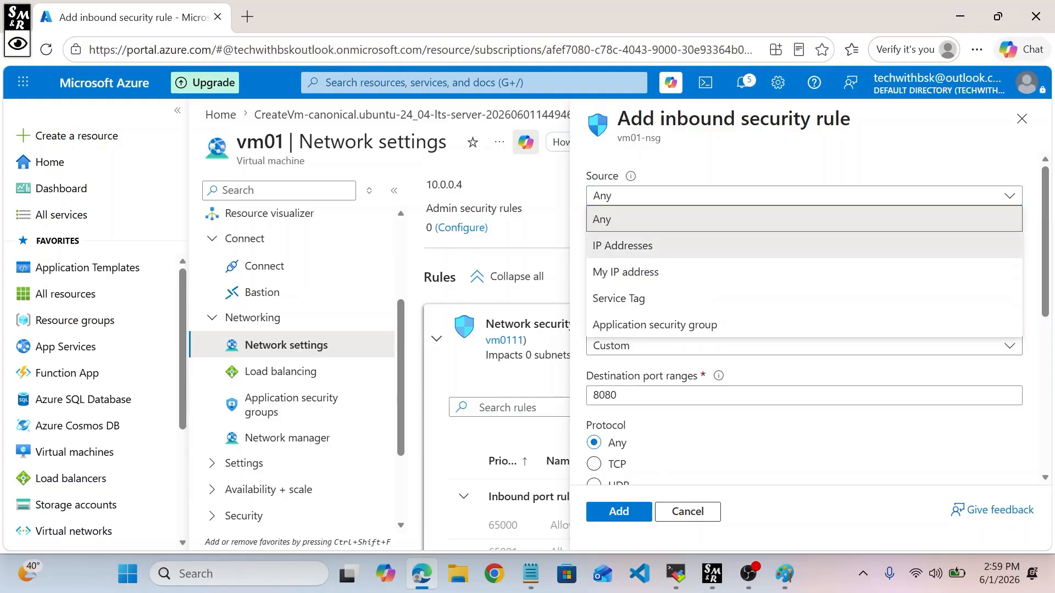
pyautogui.click(636, 247)
pyautogui.click(248, 20)
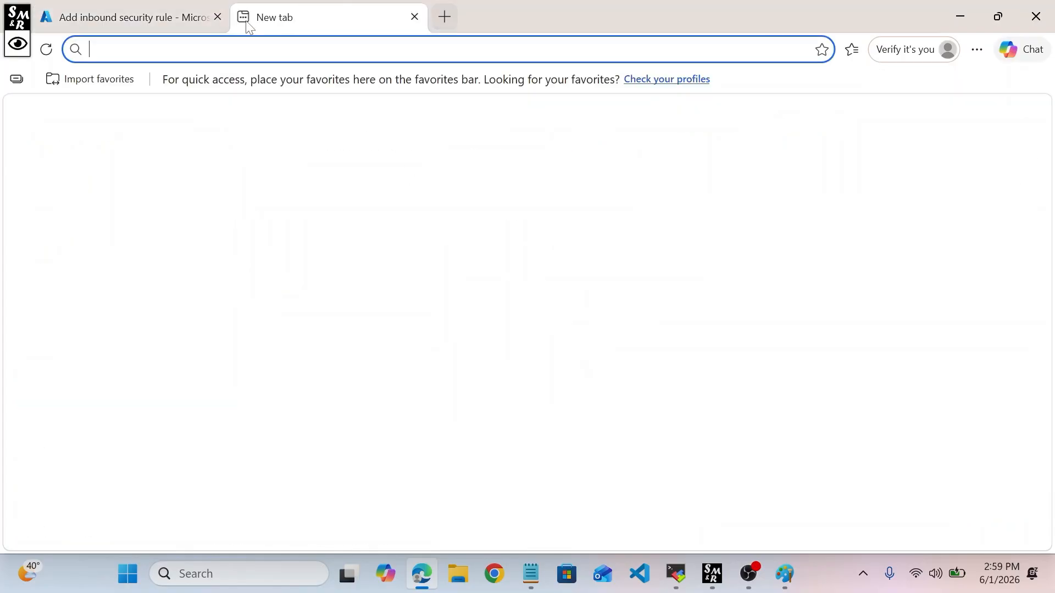
pyautogui.click(191, 25)
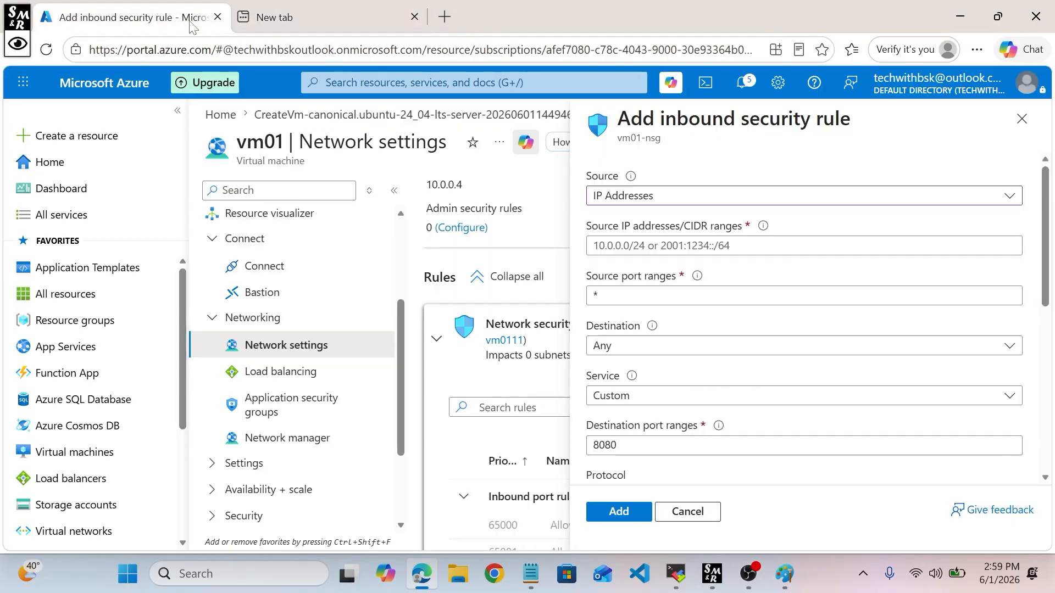
pyautogui.click(674, 198)
pyautogui.click(647, 220)
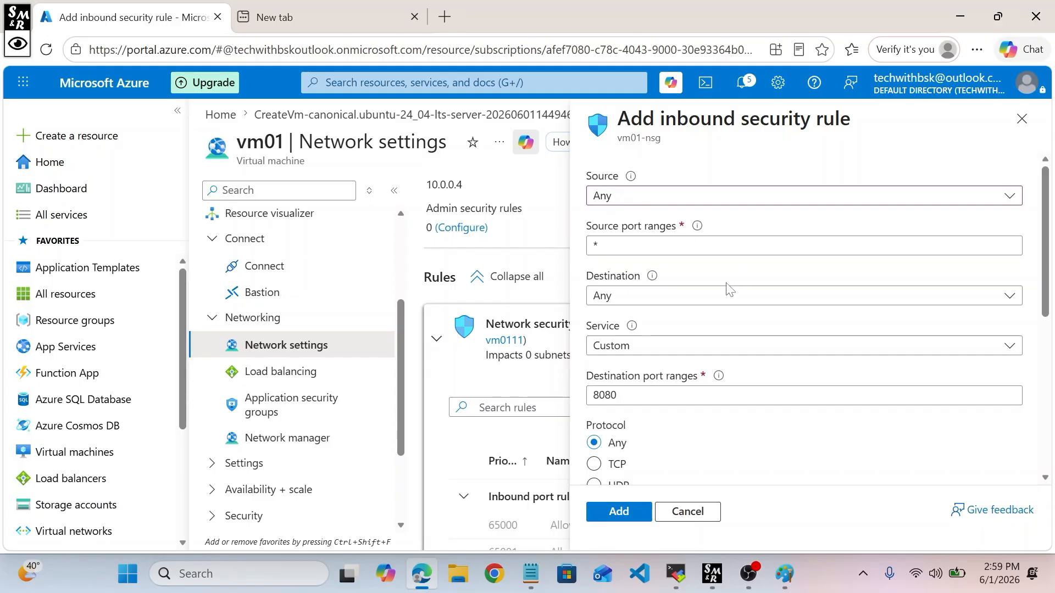
# - Leave the inbound rule's destination at Any and set its service to SSH
pyautogui.click(711, 297)
pyautogui.click(712, 297)
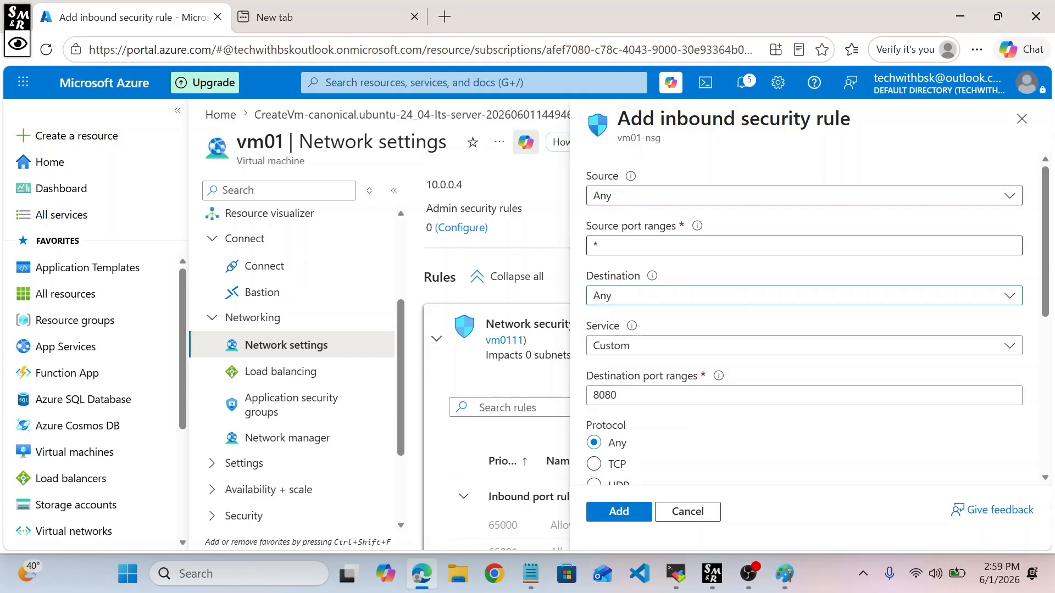
pyautogui.scroll(-1, 661, 299)
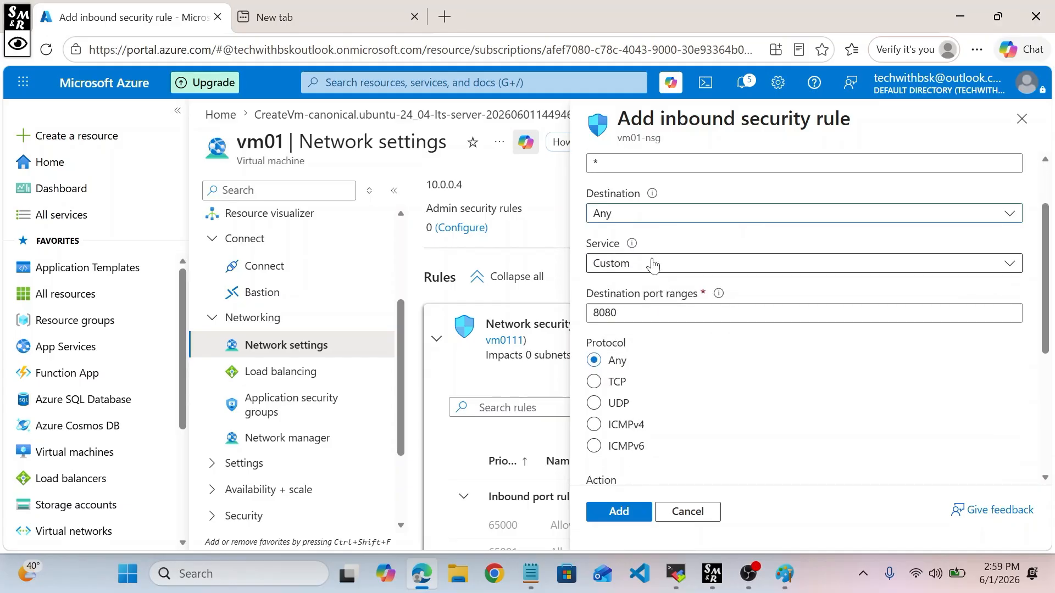
pyautogui.click(652, 265)
pyautogui.click(647, 337)
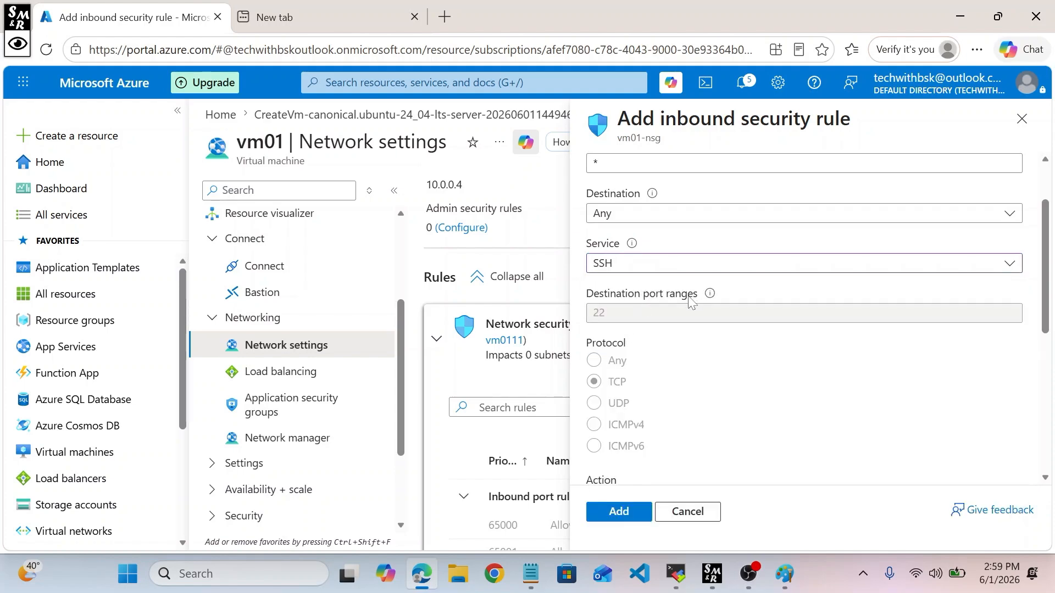
# - Name the inbound rule allow_ssh with action Allow and priority 100, and add it to vm01-nsg
pyautogui.scroll(-5, 737, 322)
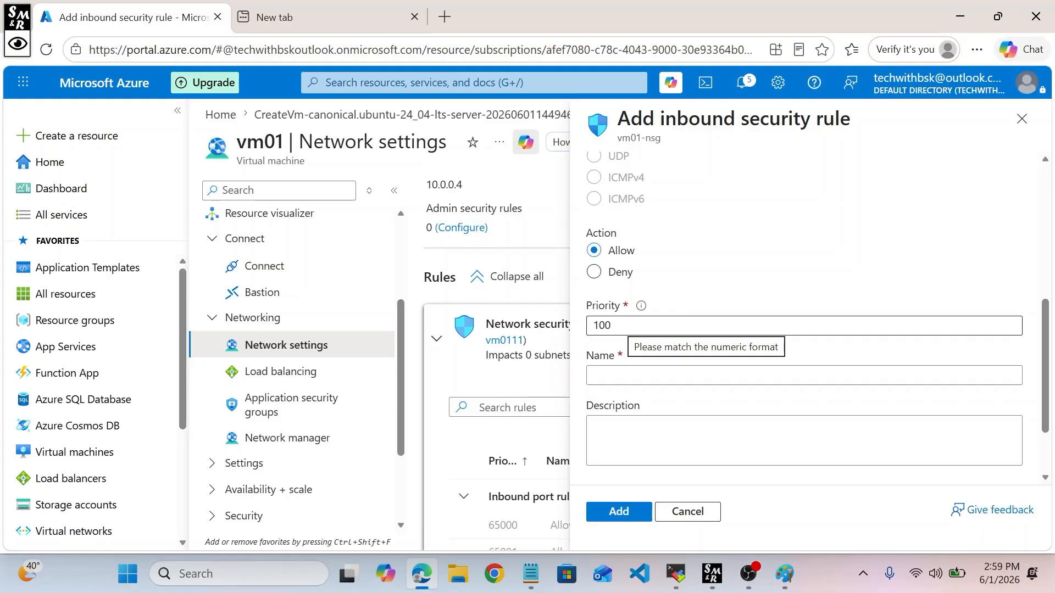
pyautogui.click(803, 375)
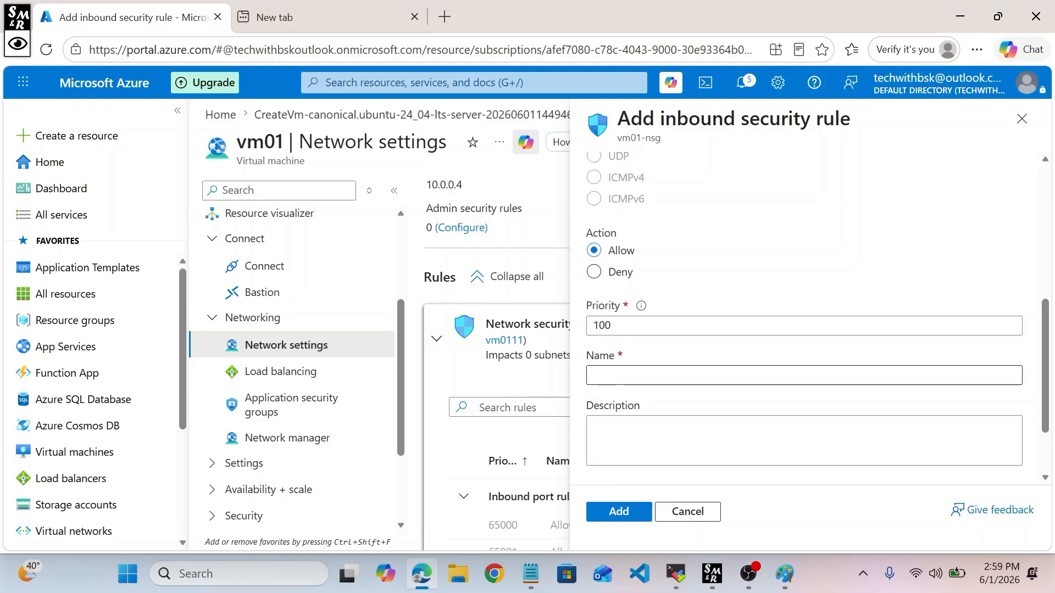
pyautogui.write('allo_ssh')
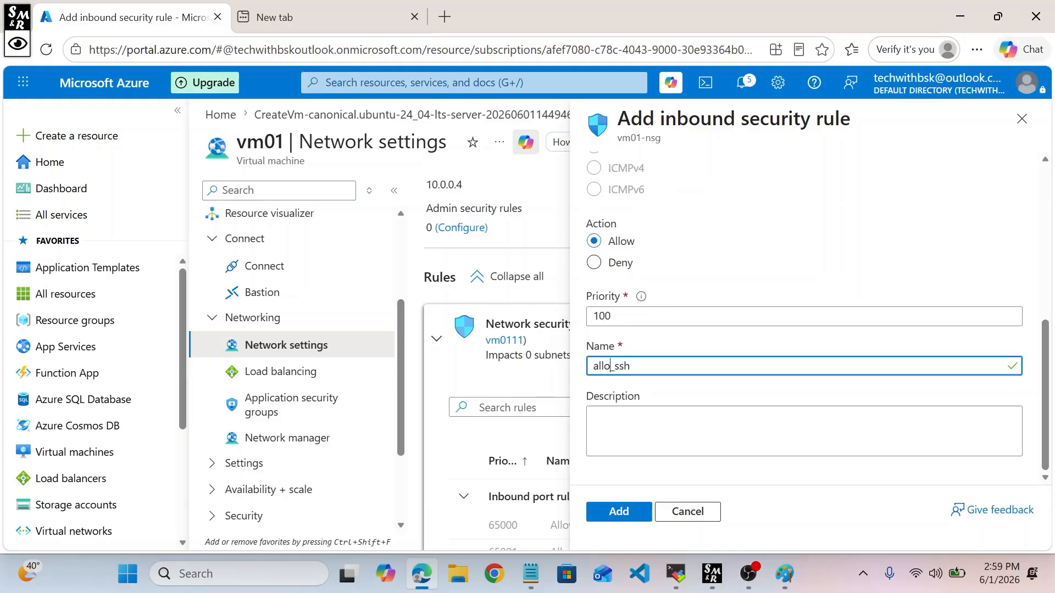
pyautogui.press('Left')
pyautogui.press('Left')
pyautogui.press('Left')
pyautogui.press('Left')
pyautogui.write('w')
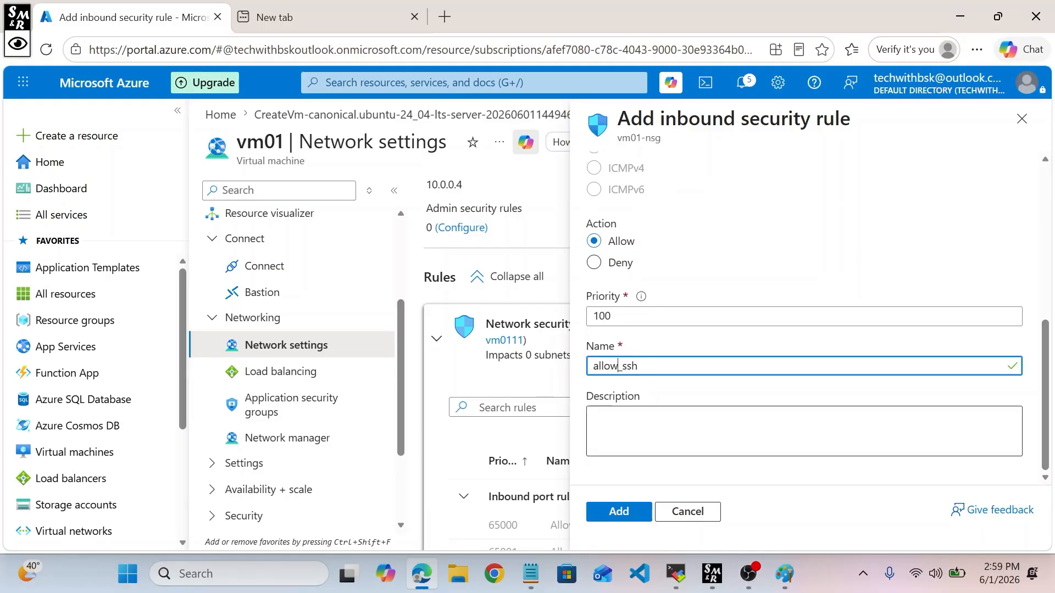
pyautogui.click(625, 521)
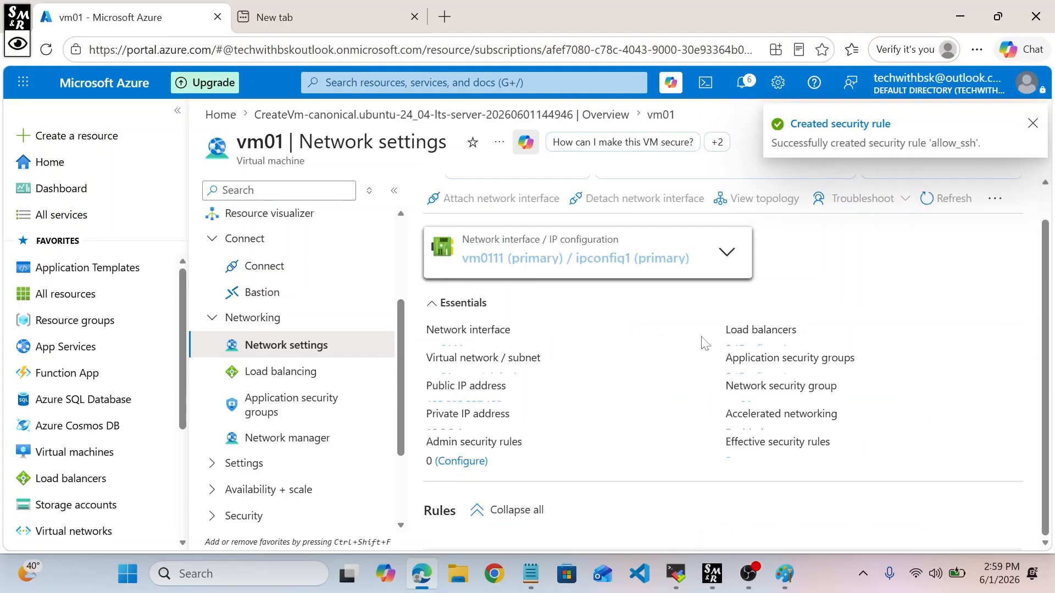
# - Examine vm01's inbound port rules, highlighting the DenyAllInBound rule and the allow_ssh rule's port
pyautogui.scroll(-10, 697, 349)
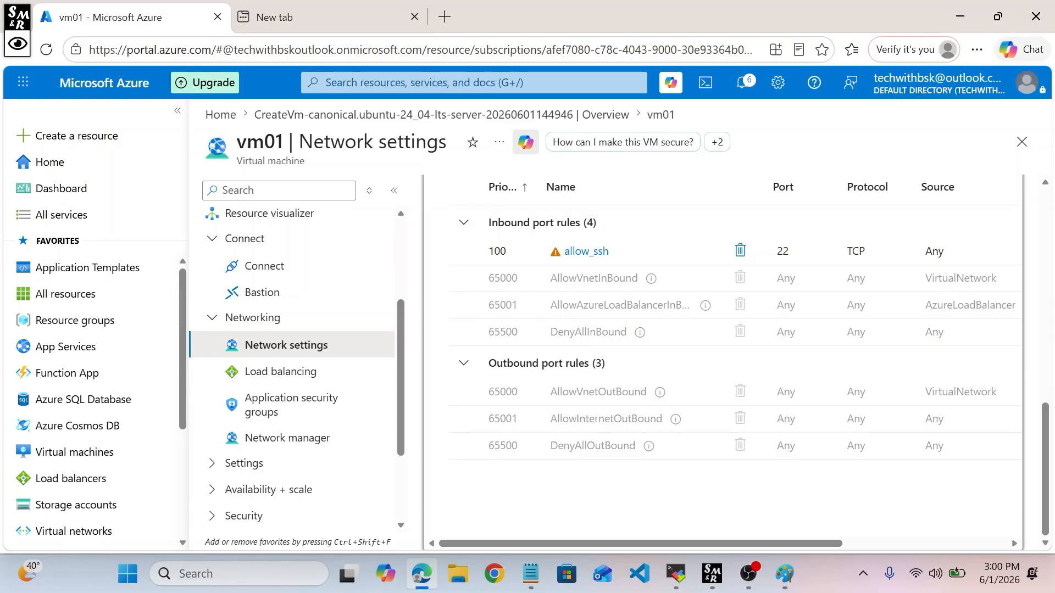
pyautogui.moveTo(481, 332); pyautogui.dragTo(988, 339)
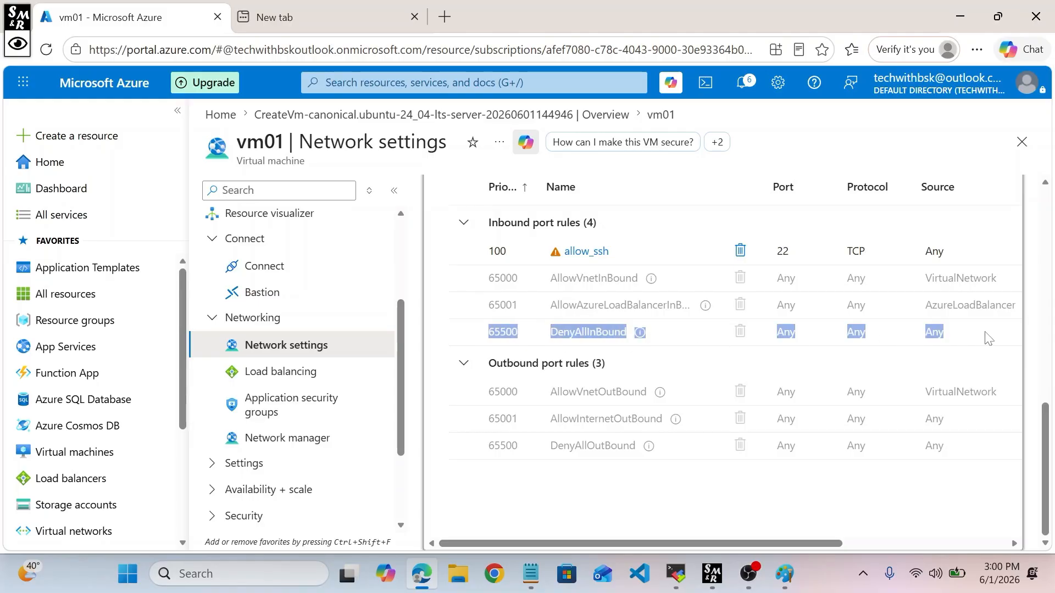
pyautogui.click(797, 332)
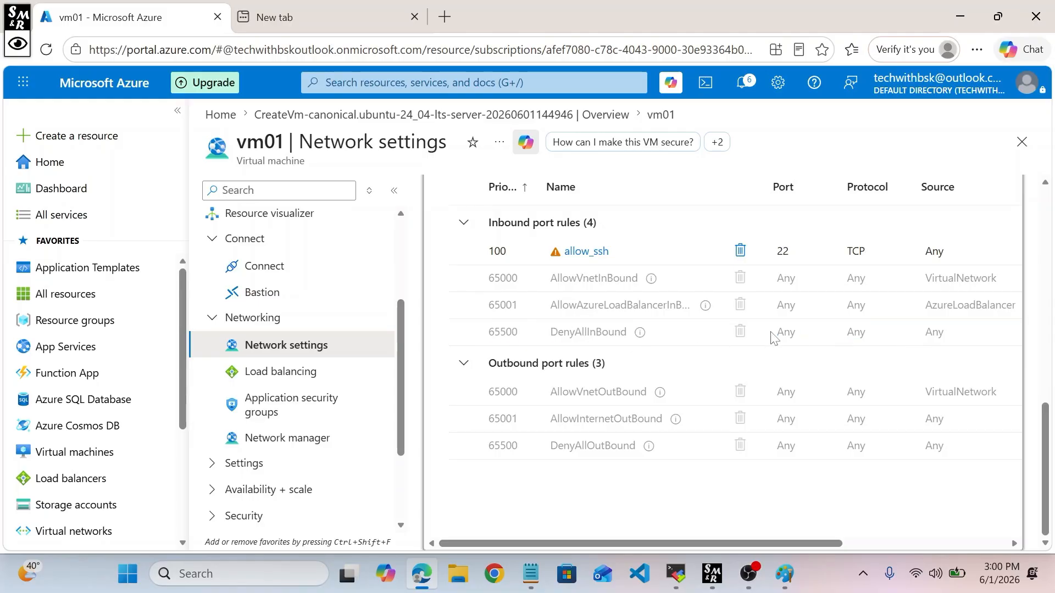
pyautogui.doubleClick(782, 251)
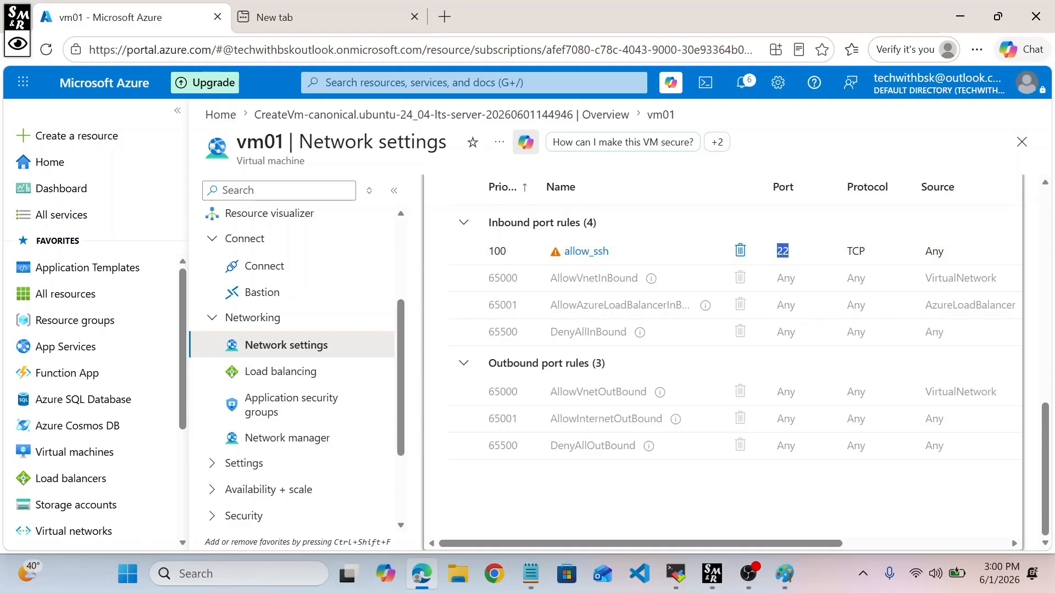
pyautogui.click(789, 253)
# - Switch to MobaXterm, restart the vm01 SSH session, accept the server identity, log in with the account password without saving it, and clear the terminal
pyautogui.click(676, 573)
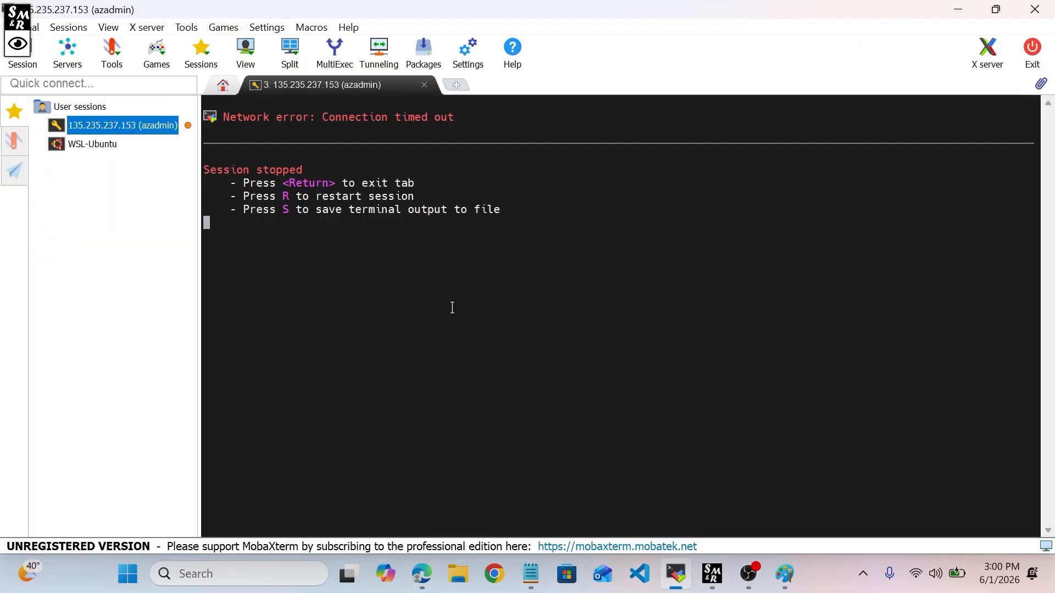
pyautogui.press('r')
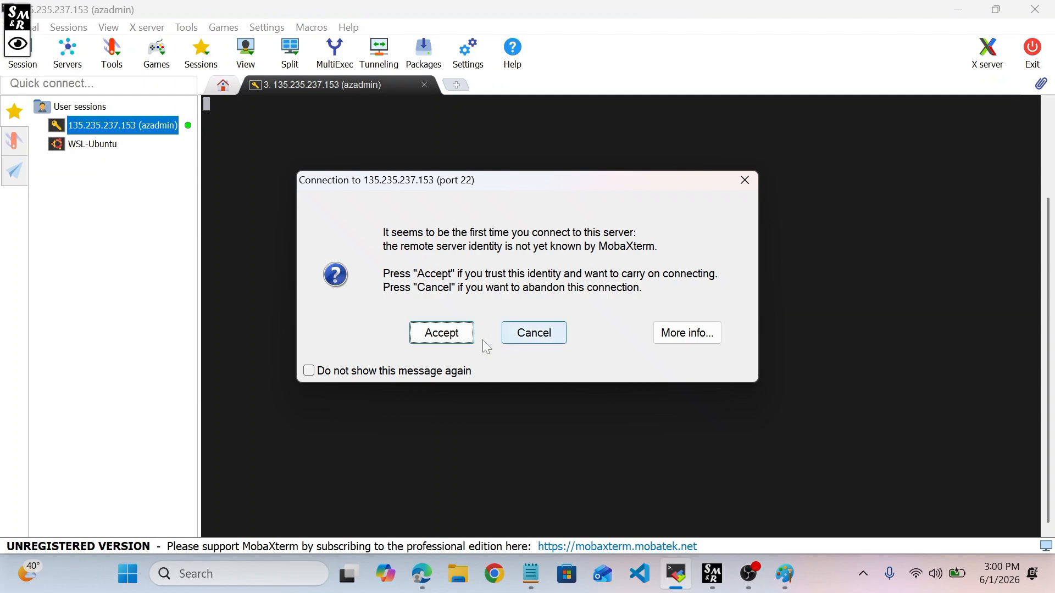
pyautogui.click(454, 338)
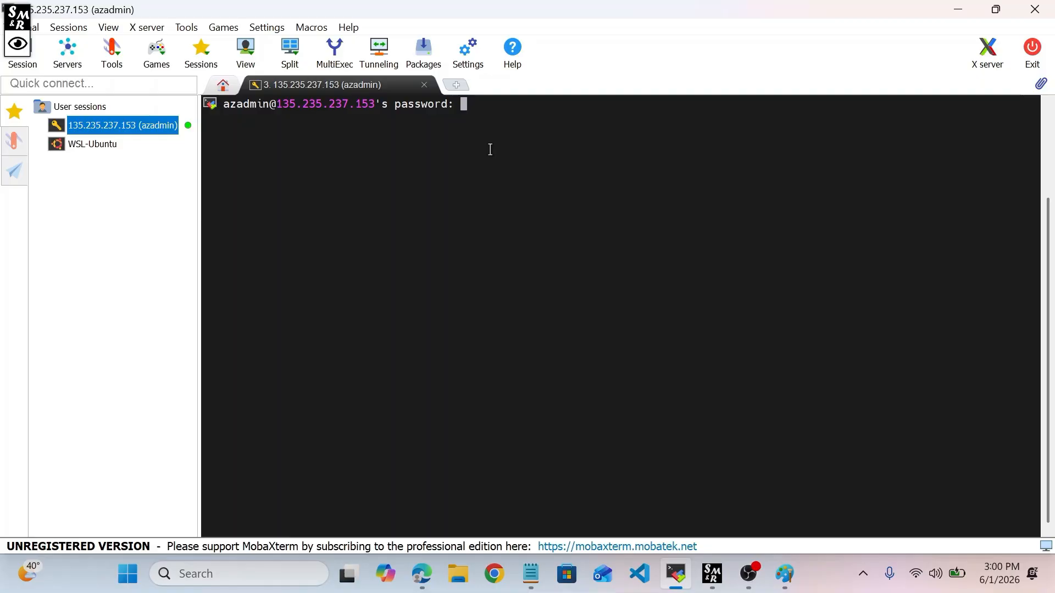
pyautogui.press('Return')
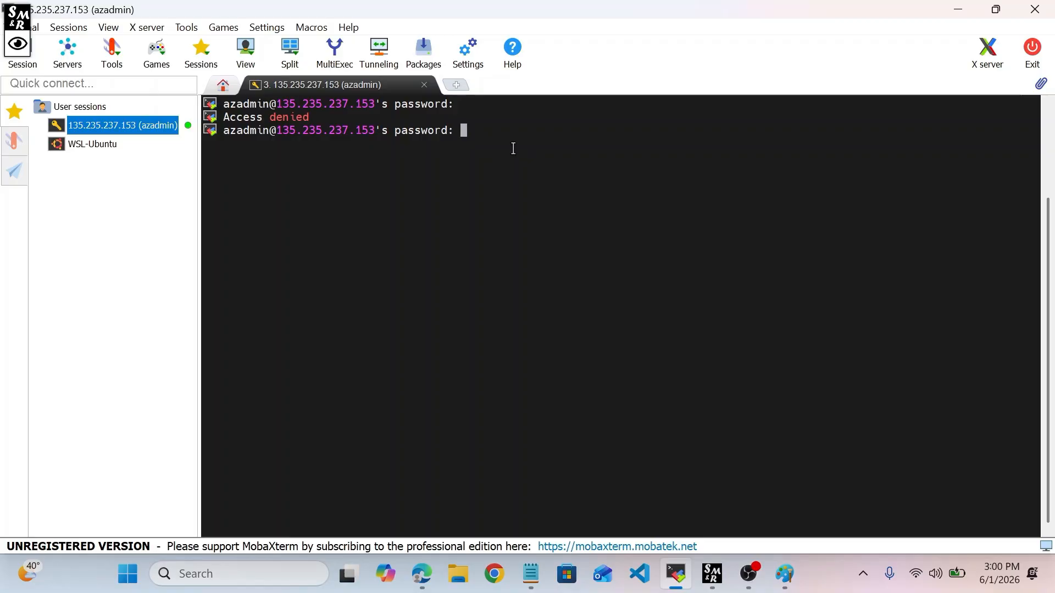
pyautogui.press('Return')
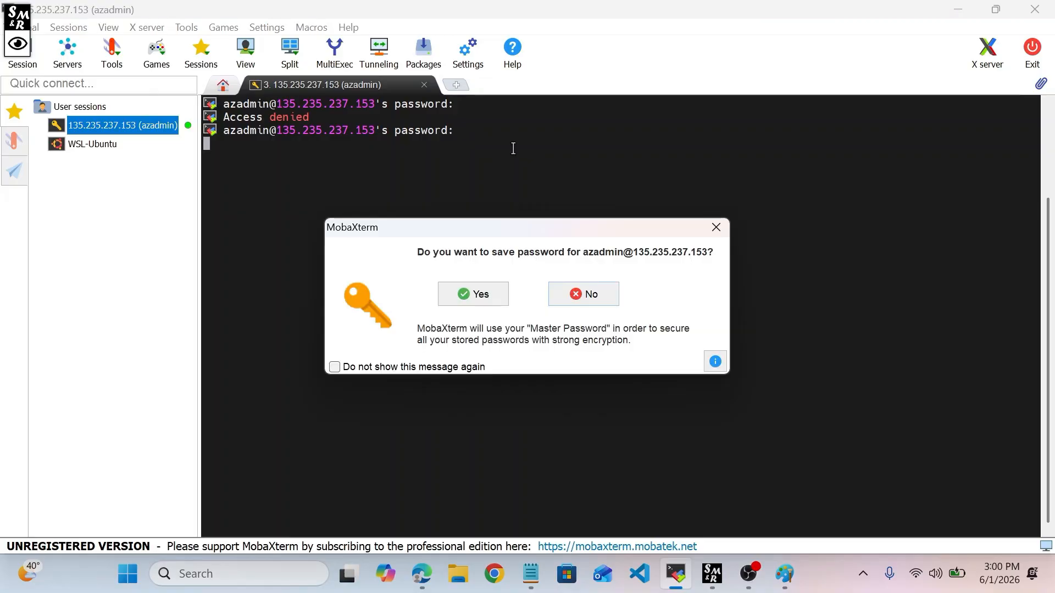
pyautogui.click(583, 295)
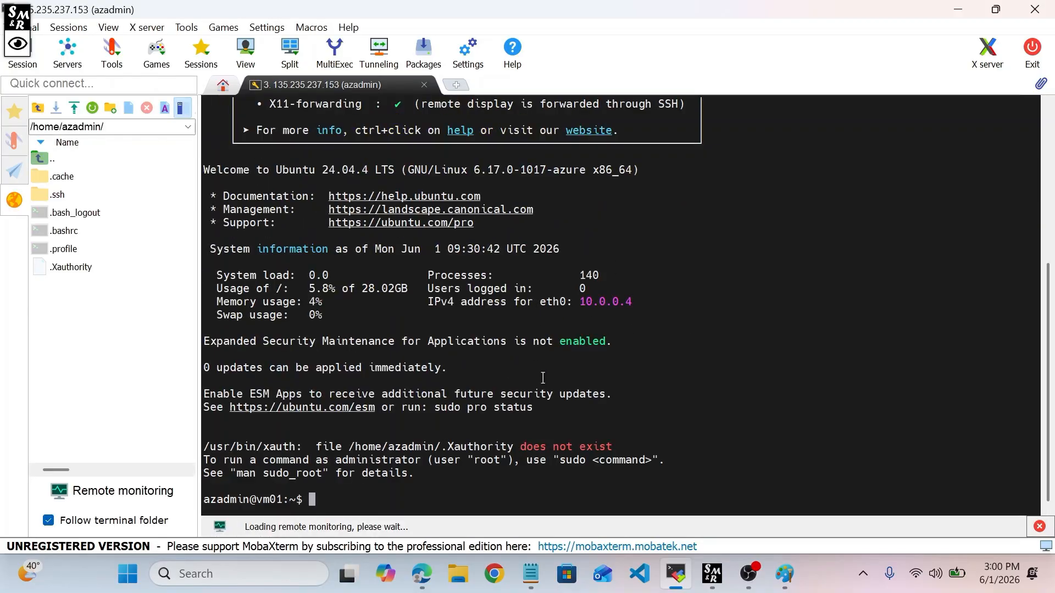
pyautogui.write('clear')
pyautogui.press('Return')
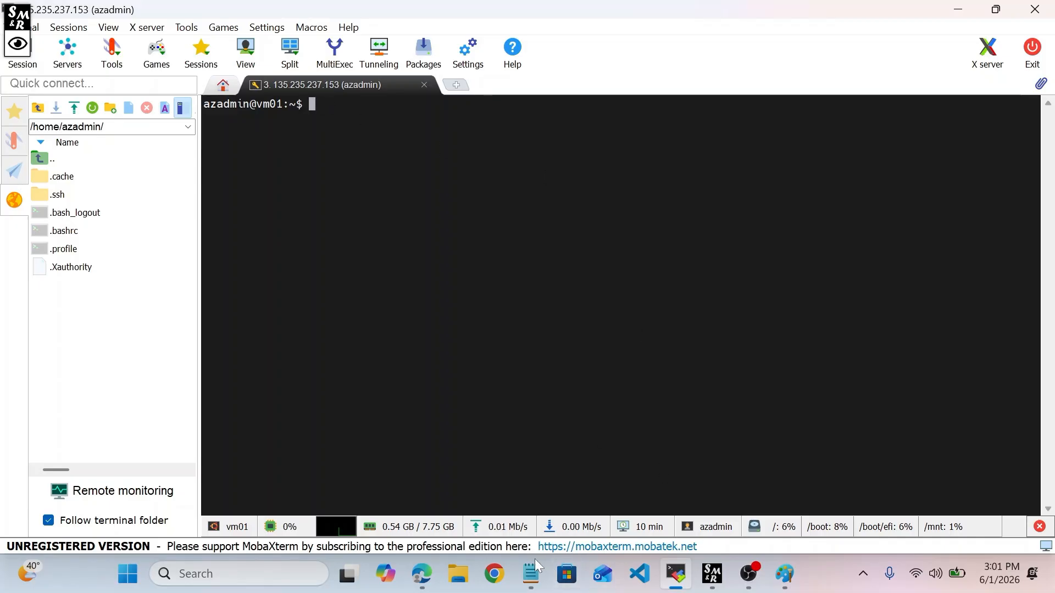
# - Switch to Paint and add the two-line label "web server" / "nginx" inside the Linux Machine box above the NIC
pyautogui.click(785, 577)
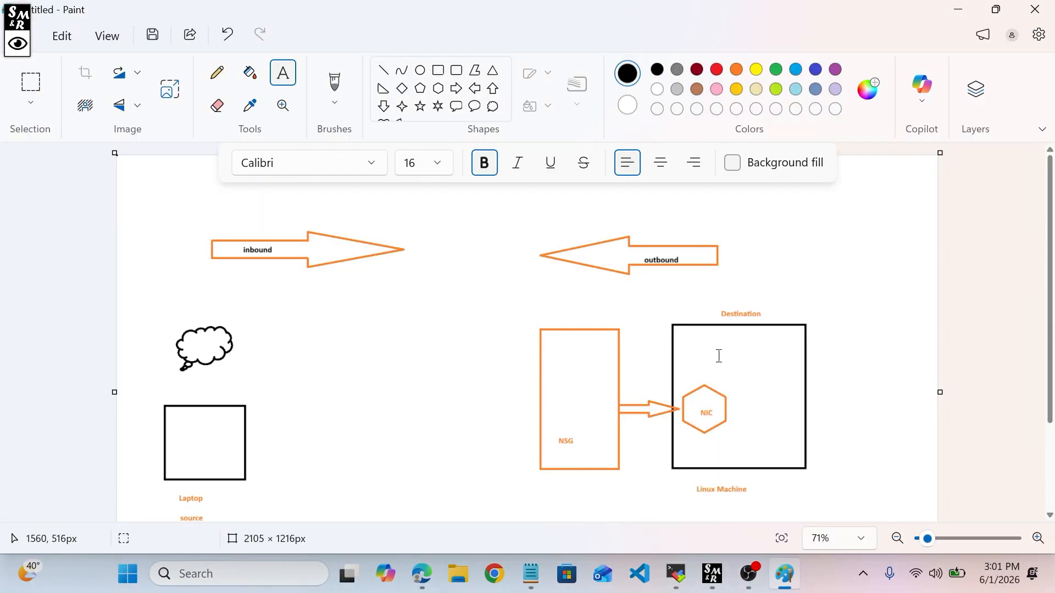
pyautogui.click(284, 82)
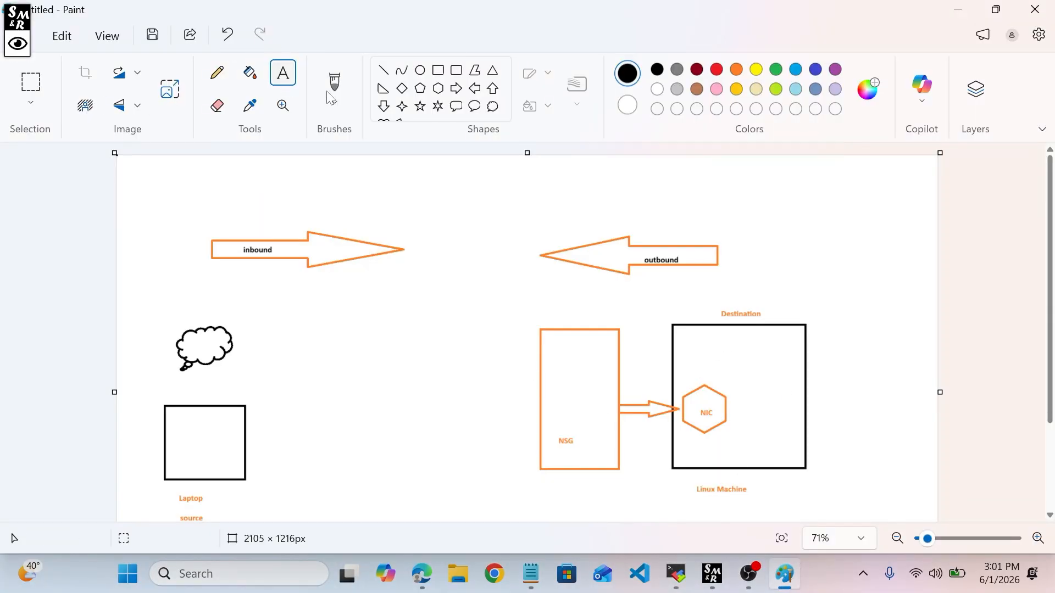
pyautogui.click(718, 342)
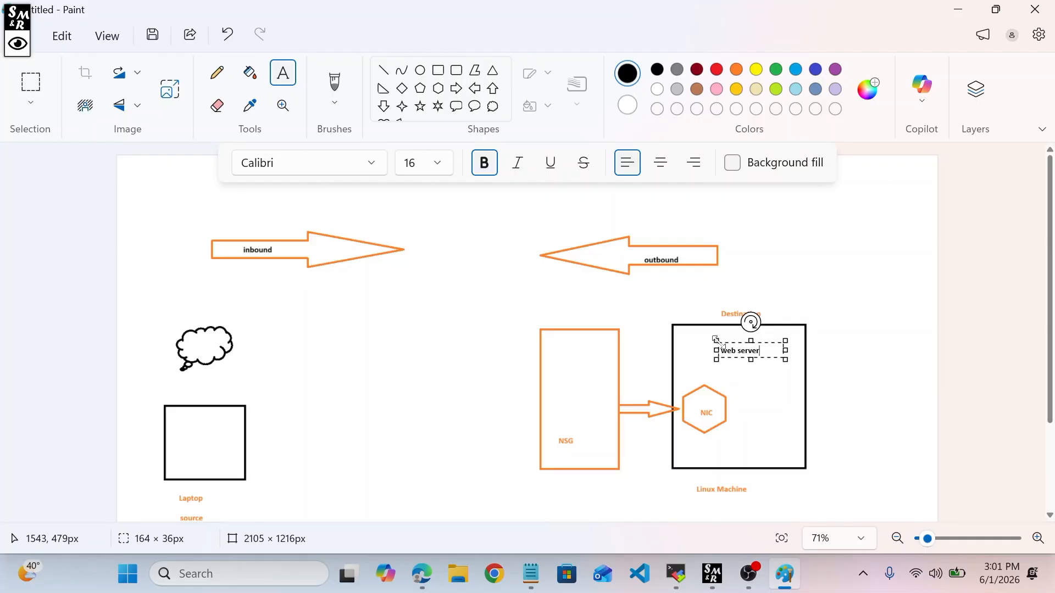
pyautogui.write('Web server')
pyautogui.press('Return')
pyautogui.write('nginx')
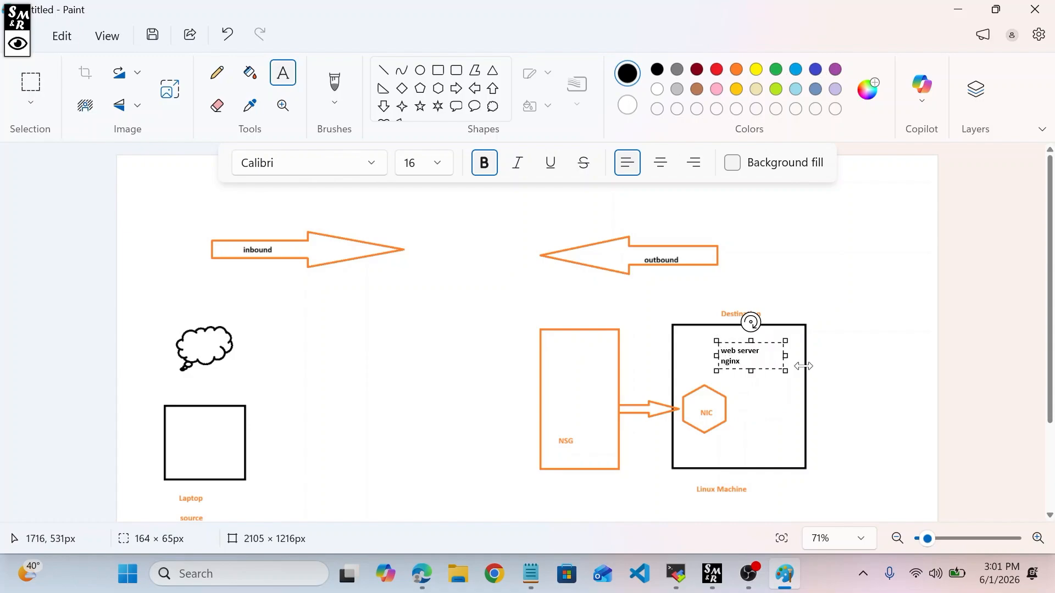
pyautogui.click(807, 367)
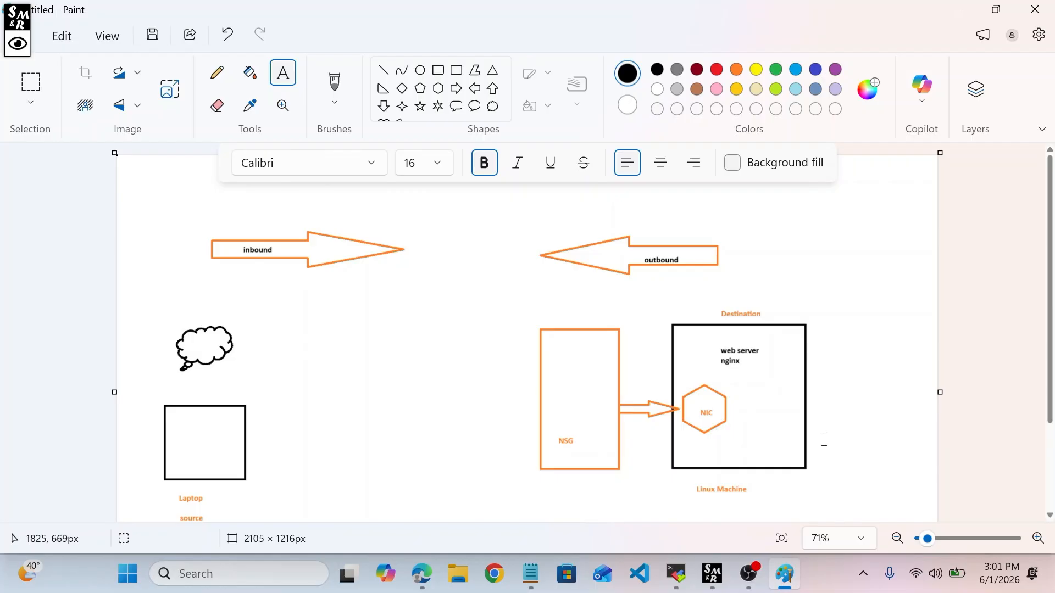
# - Return to the MobaXterm session, become root with sudo su, and refresh the package lists with apt update
pyautogui.click(676, 572)
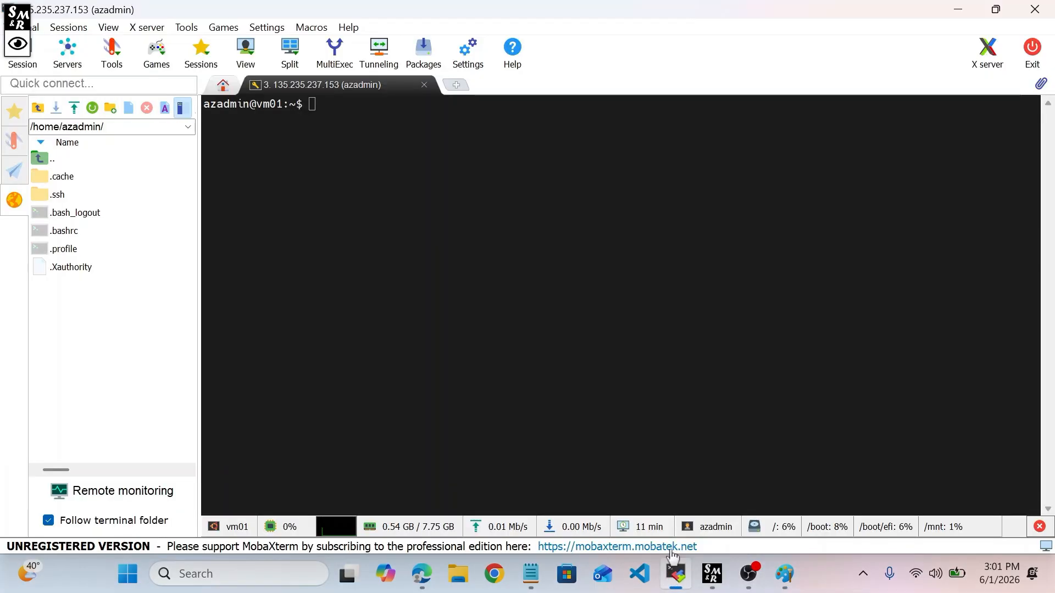
pyautogui.write('sudo su')
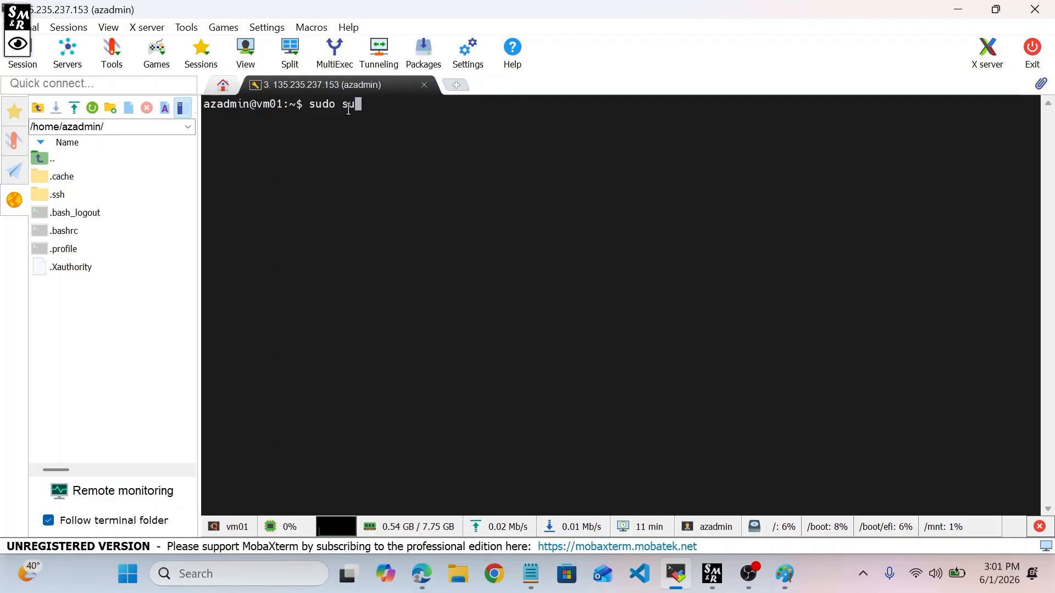
pyautogui.press('Return')
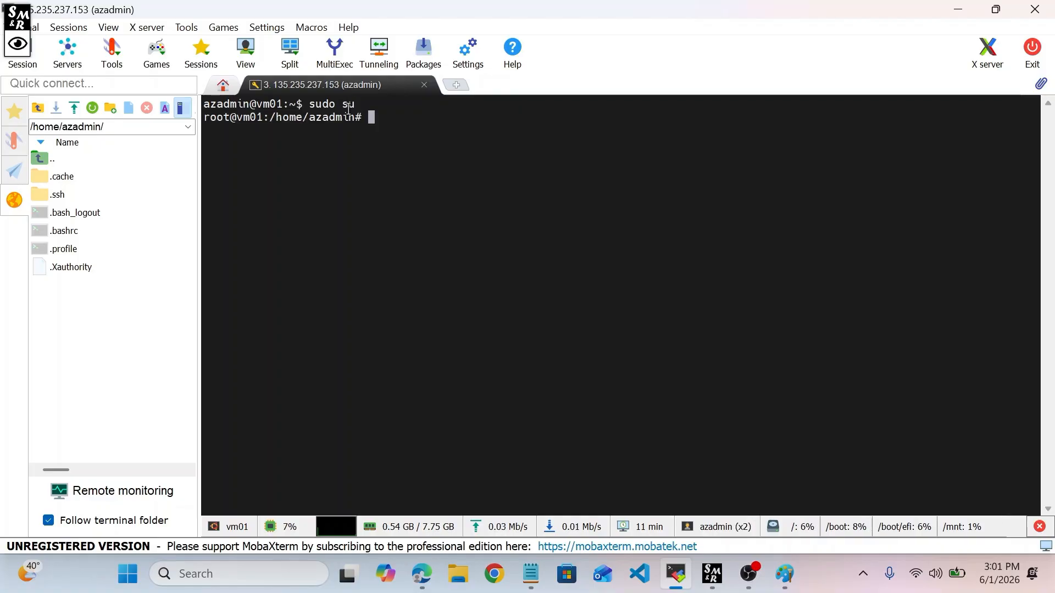
pyautogui.write('apt update')
pyautogui.press('Return')
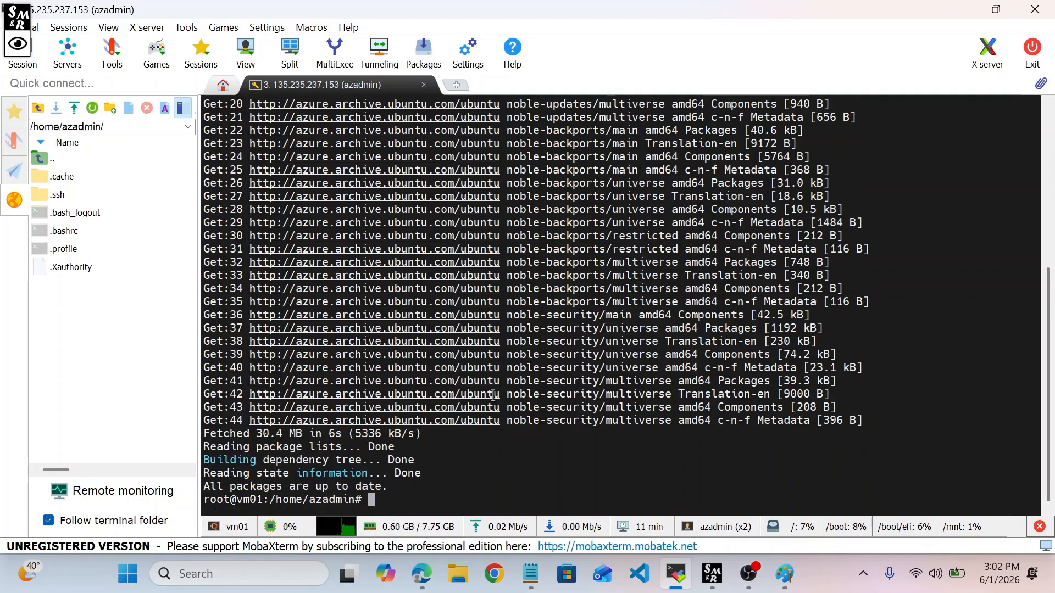
pyautogui.write('a')
pyautogui.write('pt insy')
pyautogui.press('BackSpace')
pyautogui.press('BackSpace')
pyautogui.press('BackSpace')
pyautogui.press('BackSpace')
pyautogui.press('BackSpace')
pyautogui.press('BackSpace')
pyautogui.press('BackSpace')
pyautogui.press('BackSpace')
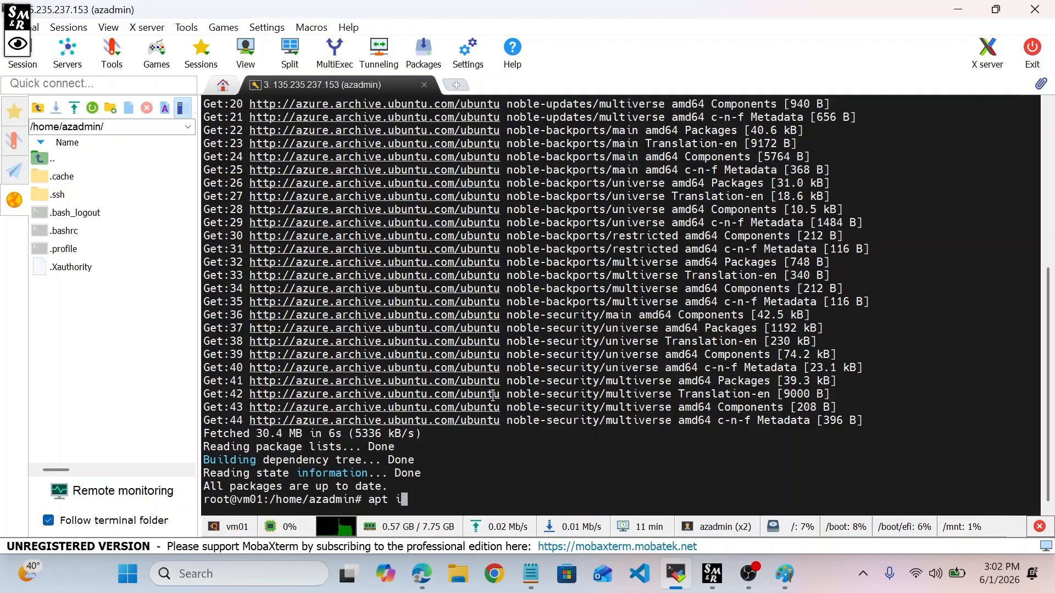
# - Clear the terminal and install the web server with apt install nginx -y
pyautogui.write('clear')
pyautogui.press('Return')
pyautogui.write('ap')
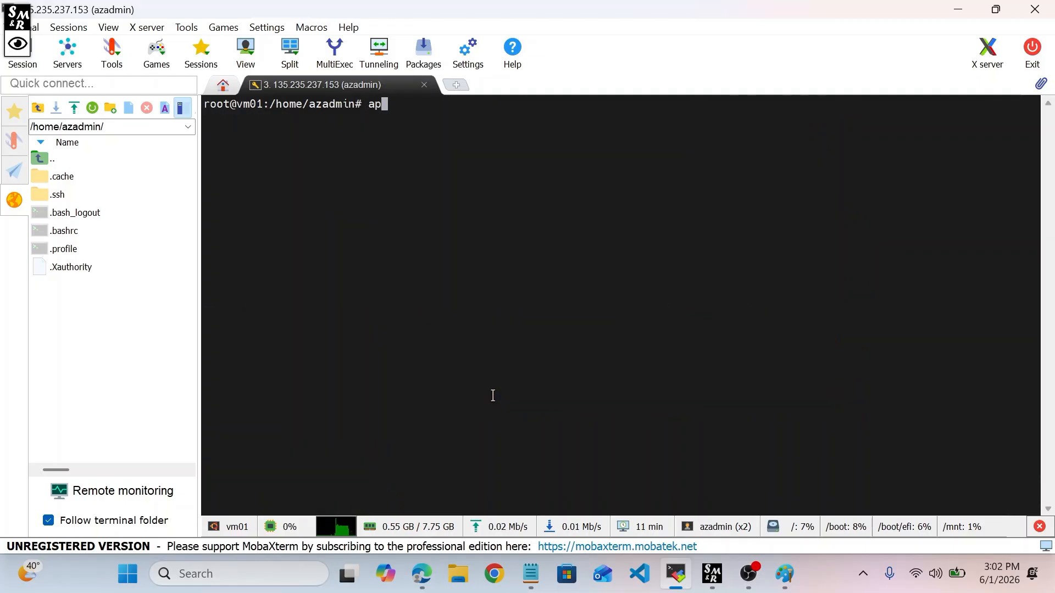
pyautogui.write('t install ngin')
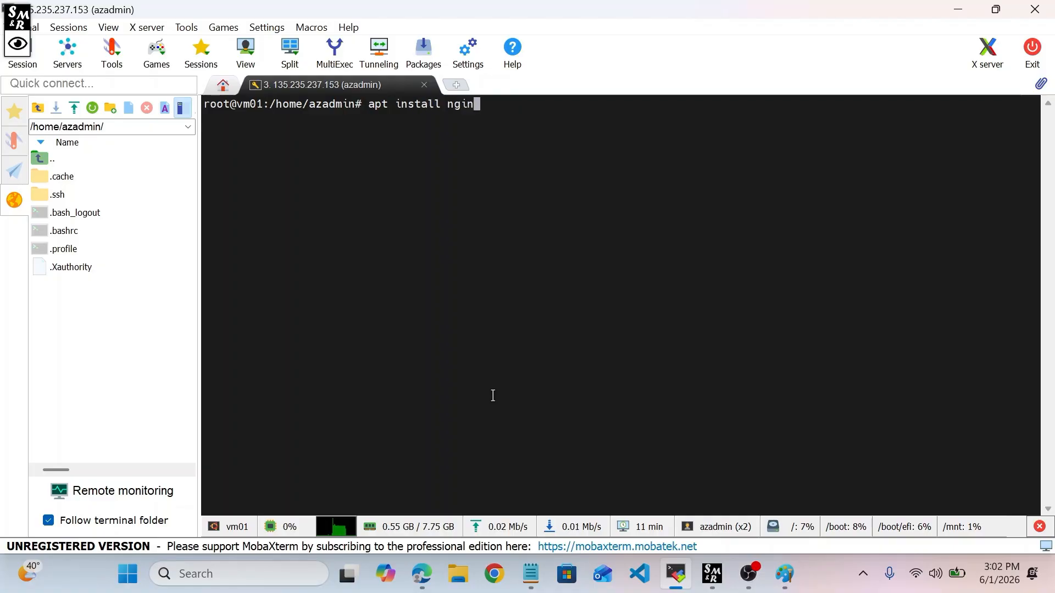
pyautogui.write('x -y')
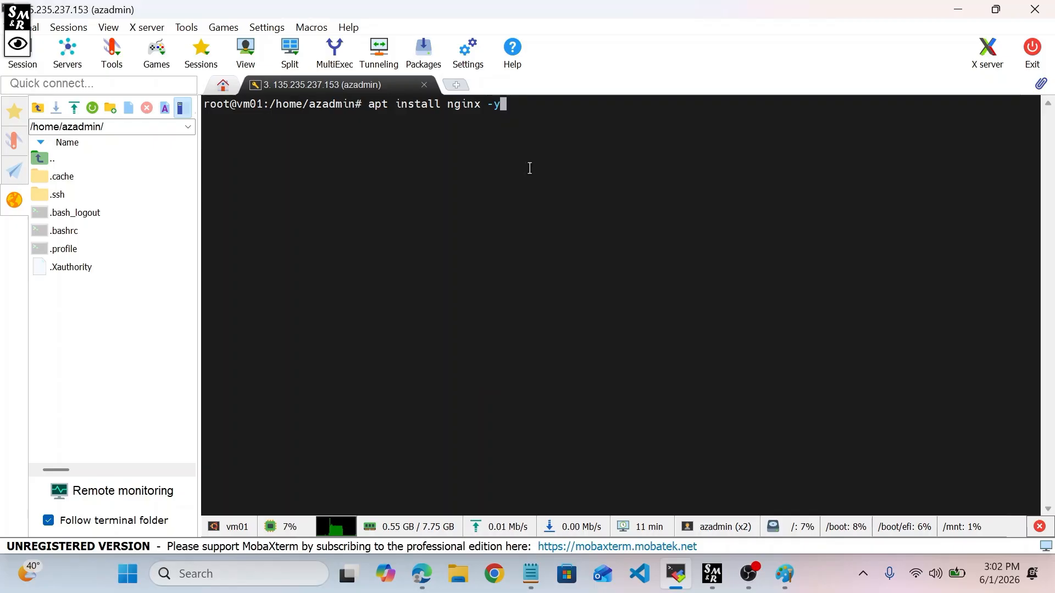
pyautogui.press('Return')
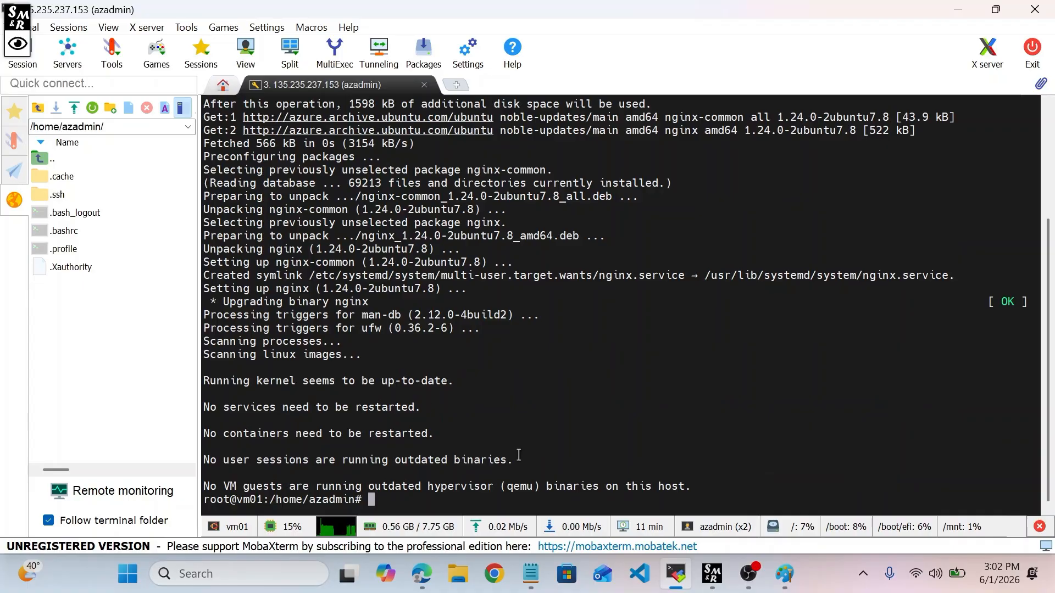
# - Return to the Azure portal in the browser and open vm01's Overview page
pyautogui.click(422, 574)
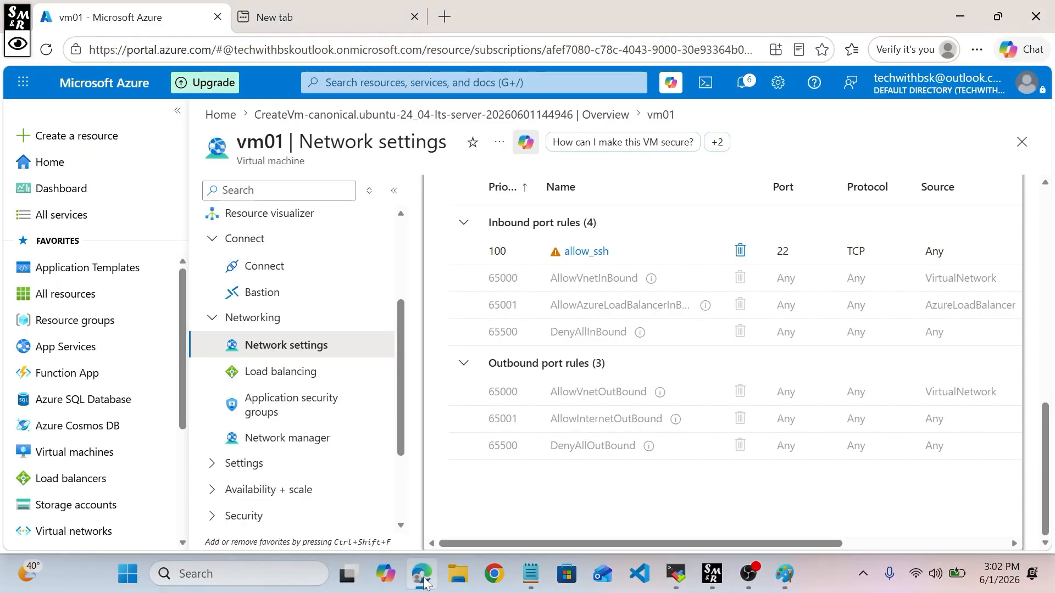
pyautogui.scroll(3, 296, 312)
pyautogui.click(275, 222)
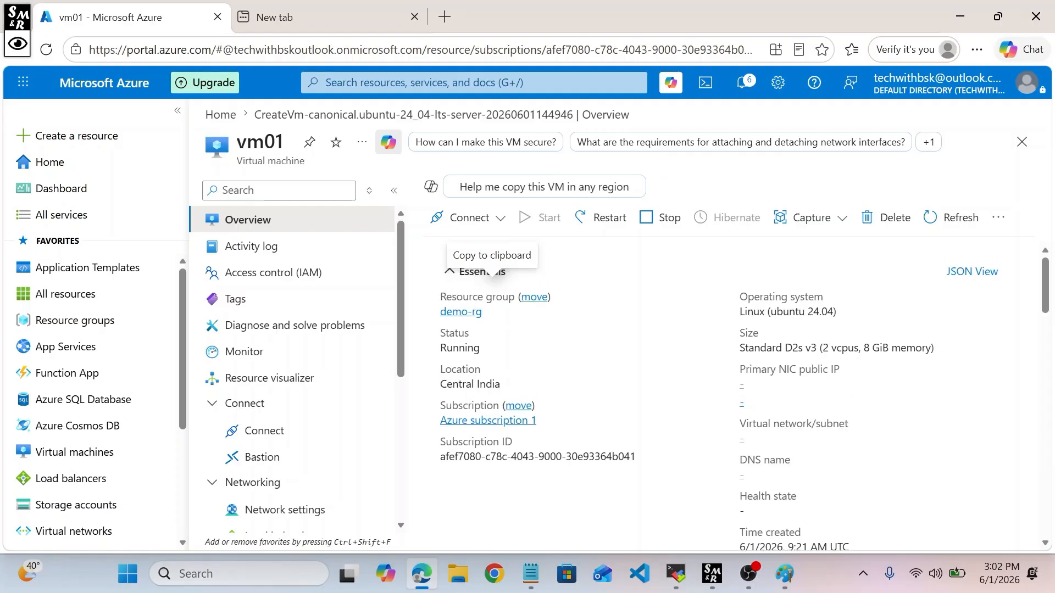
# - Copy vm01's primary NIC public IP and open 135.235.237.153 in the other browser tab
pyautogui.click(826, 383)
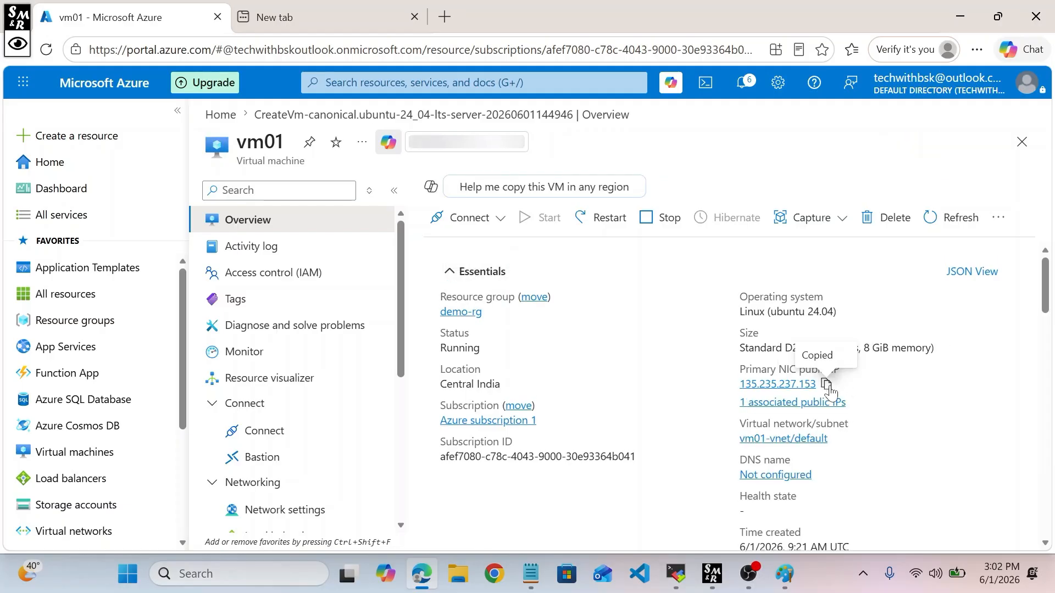
pyautogui.click(283, 22)
pyautogui.hotkey('ctrl', 'v')
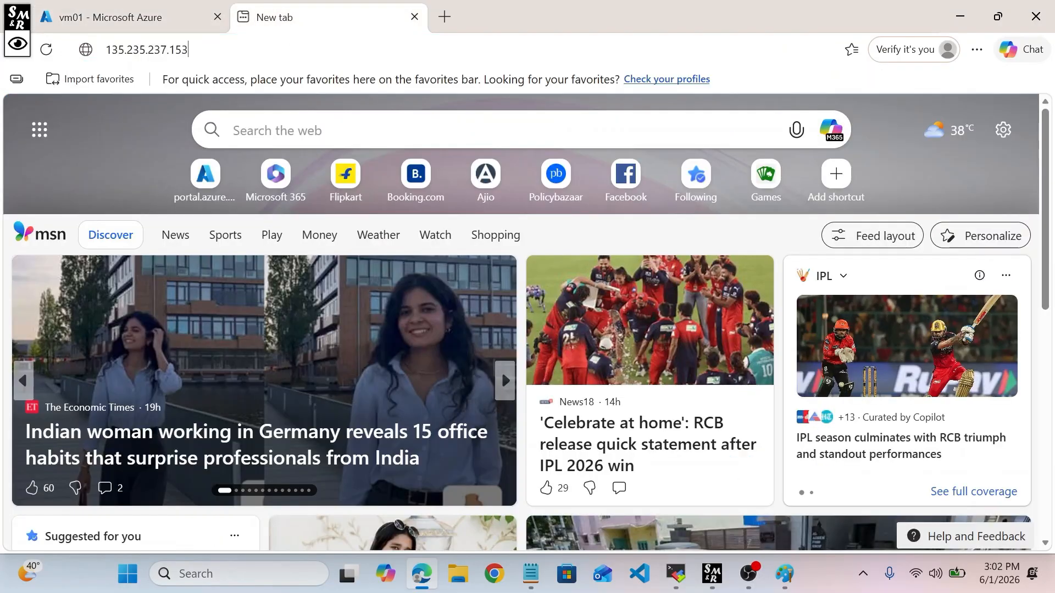
pyautogui.press('Return')
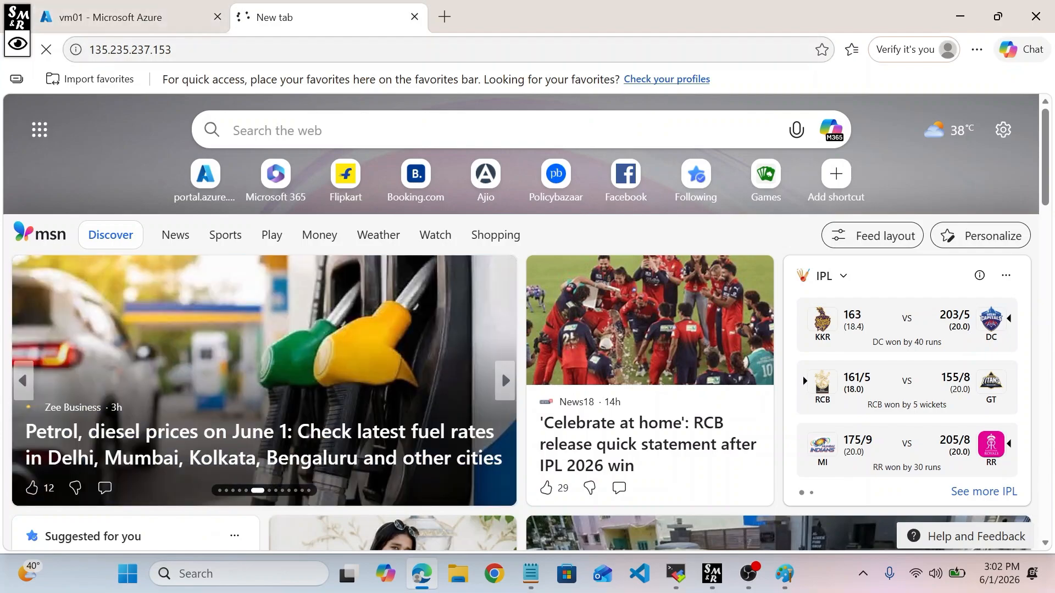
pyautogui.click(132, 19)
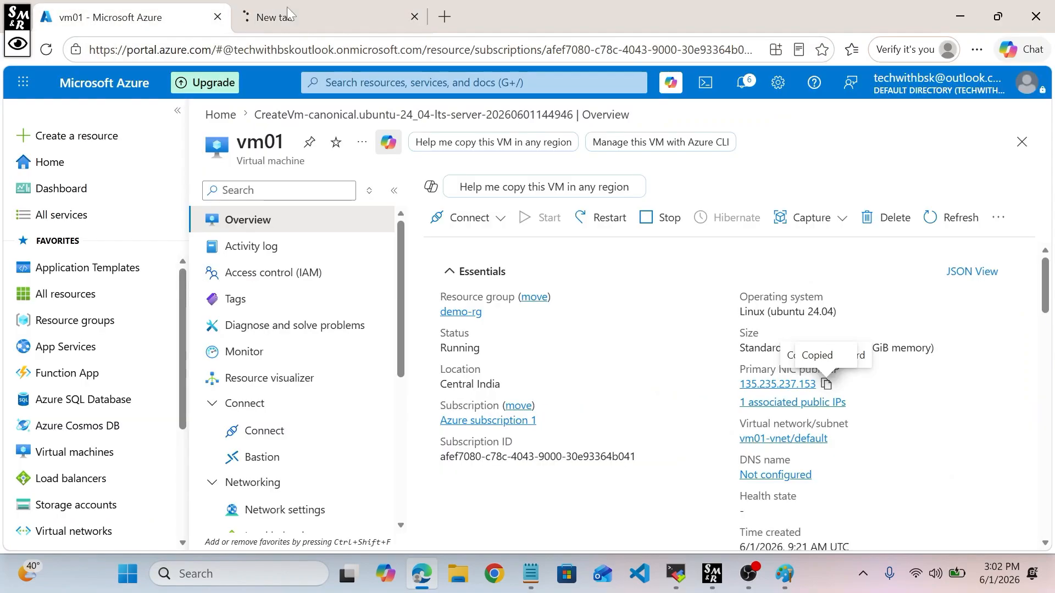
pyautogui.click(352, 18)
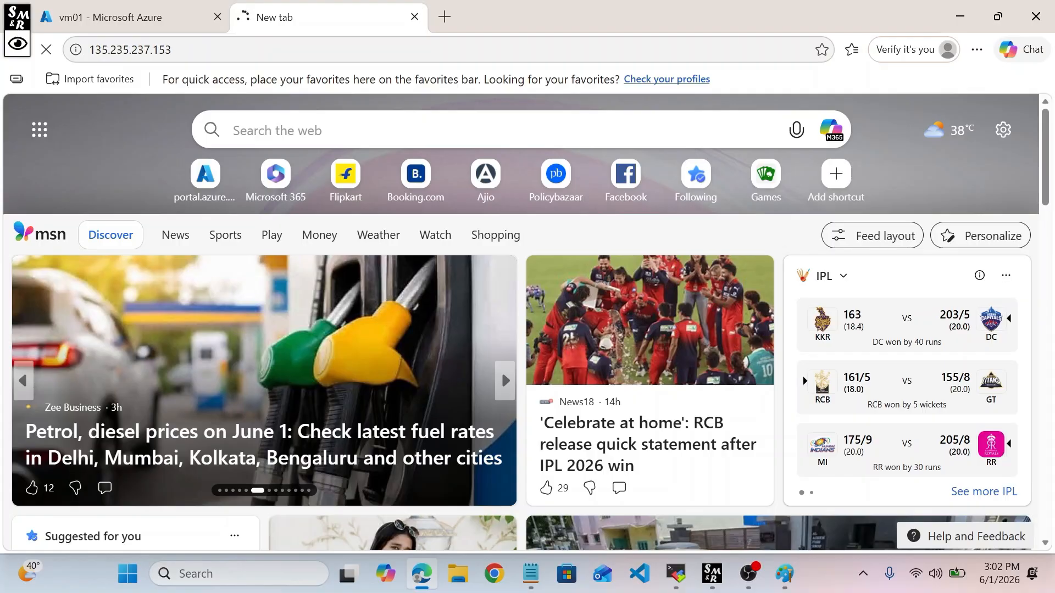
pyautogui.click(132, 18)
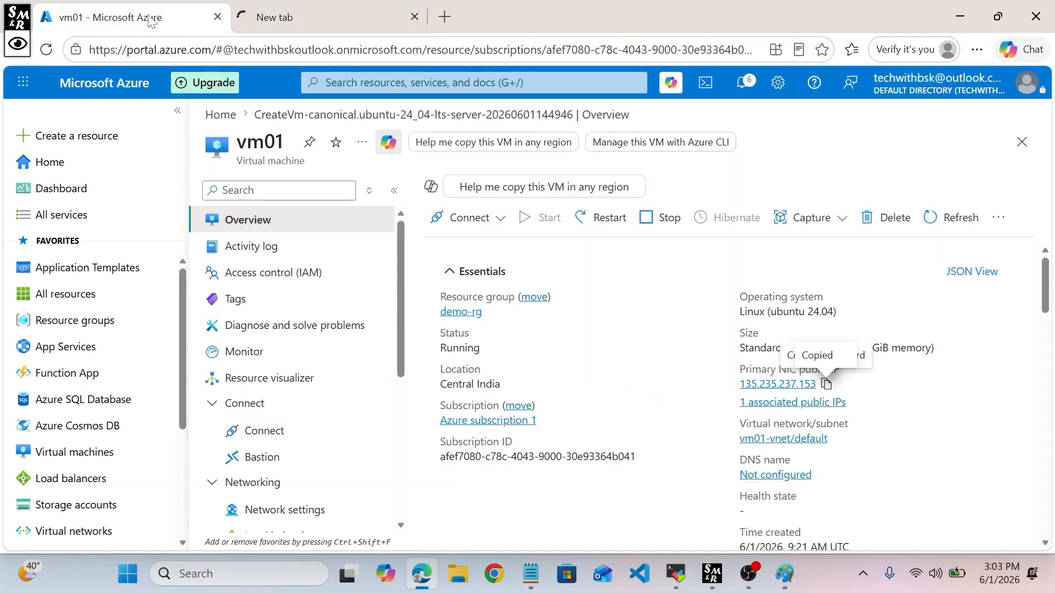
pyautogui.click(275, 18)
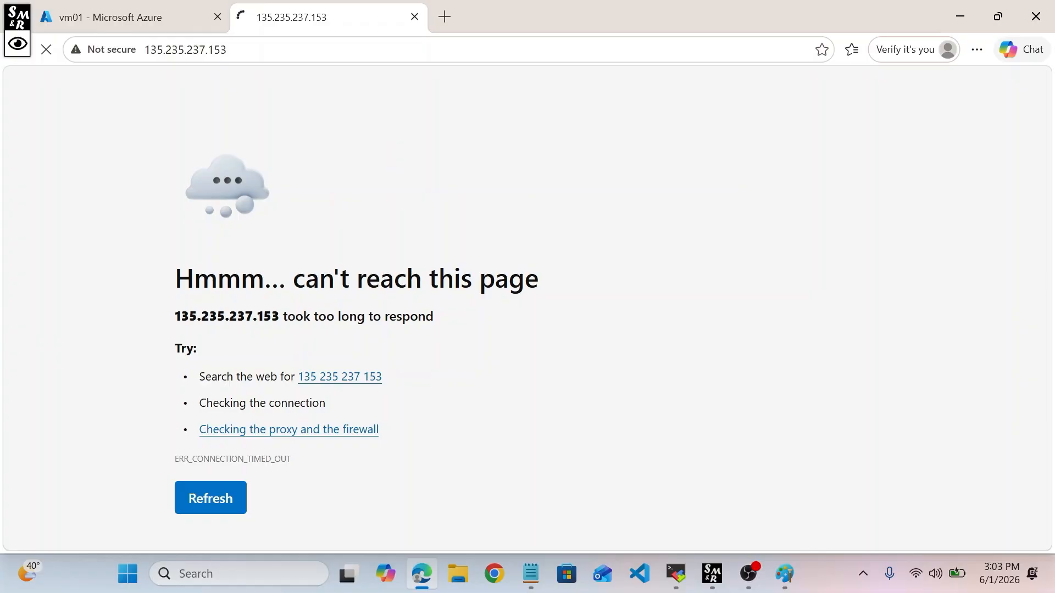
# - Return to the Azure portal and open vm01's Network settings
pyautogui.click(199, 17)
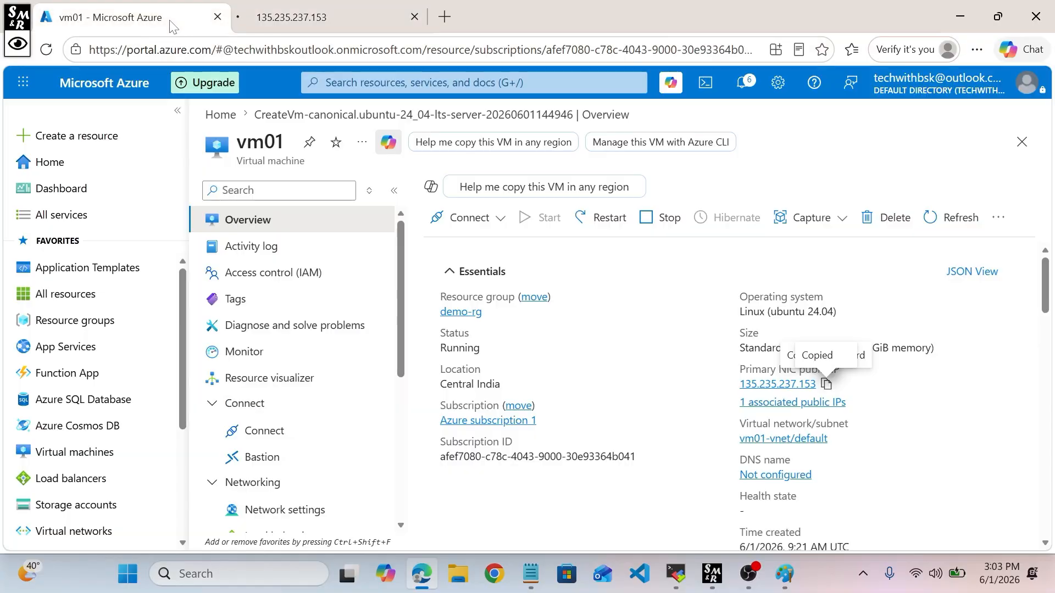
pyautogui.scroll(-5, 238, 355)
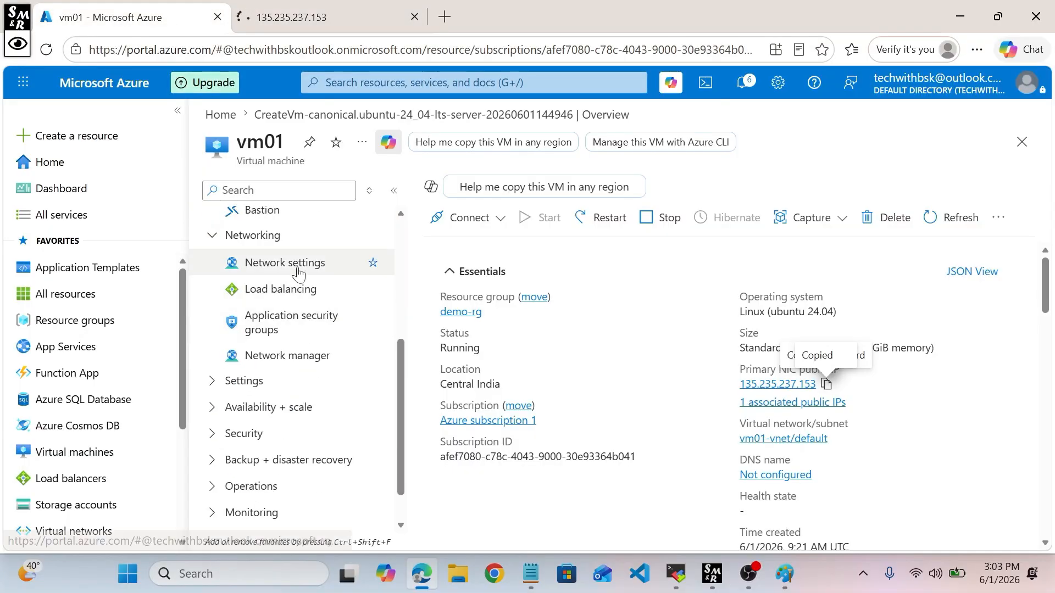
pyautogui.click(291, 265)
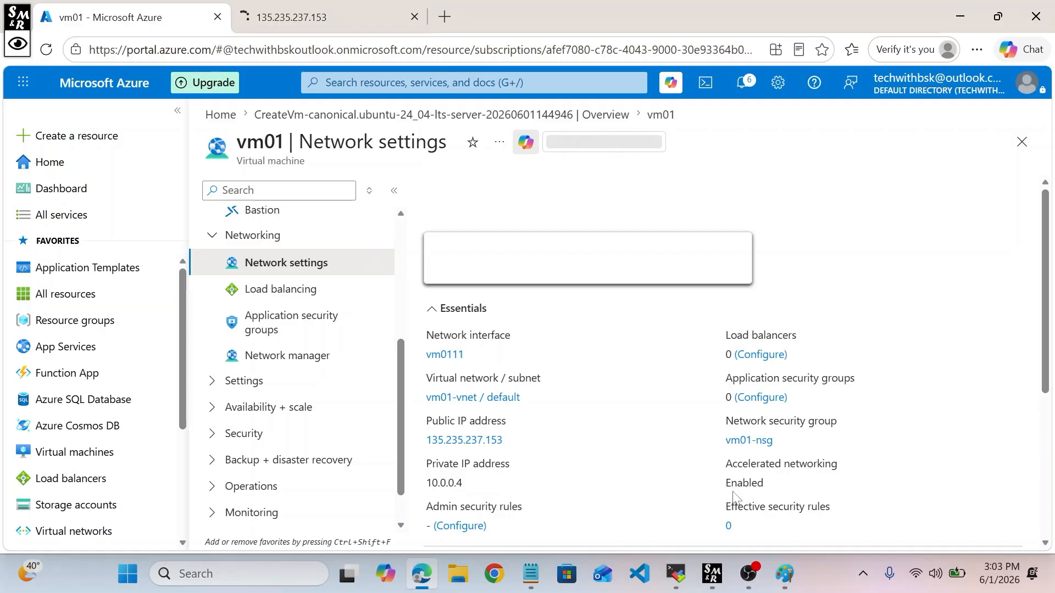
# - Add an inbound port rule named allow_http to vm01-nsg that allows the HTTP service
pyautogui.scroll(-4, 682, 431)
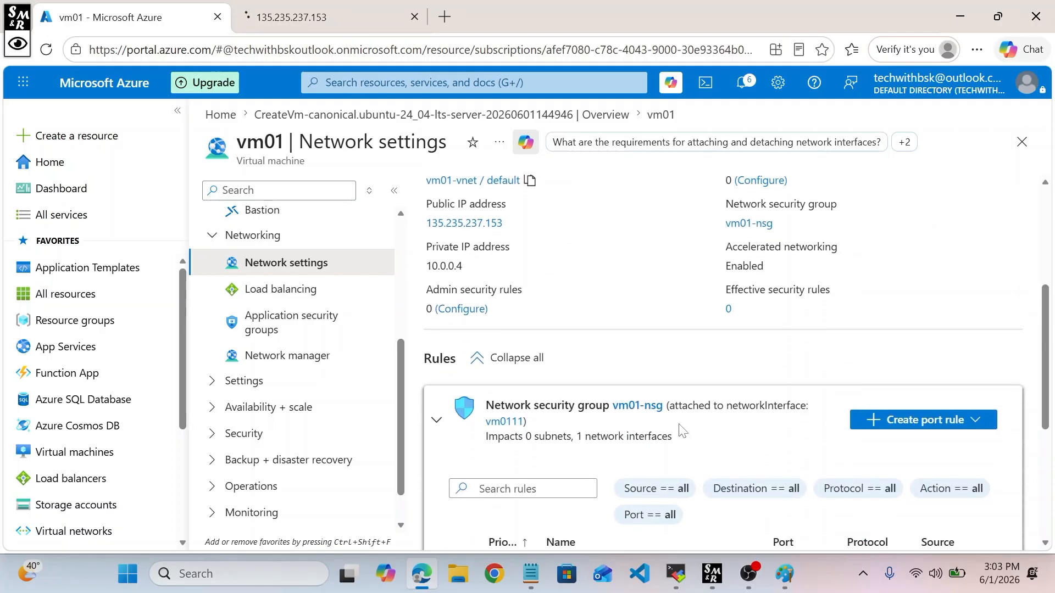
pyautogui.scroll(-3, 681, 430)
pyautogui.click(941, 260)
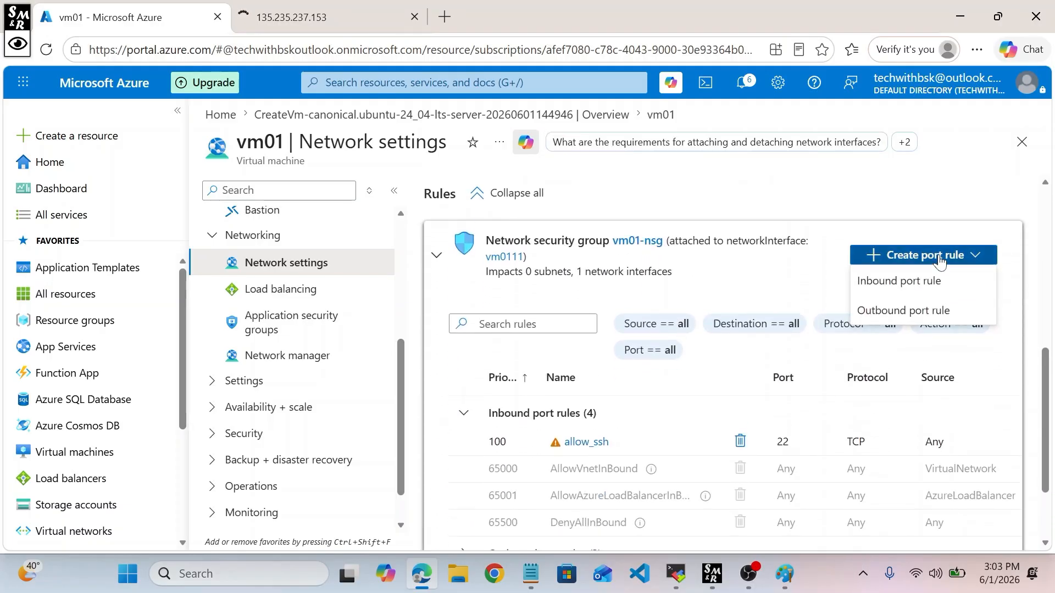
pyautogui.click(923, 284)
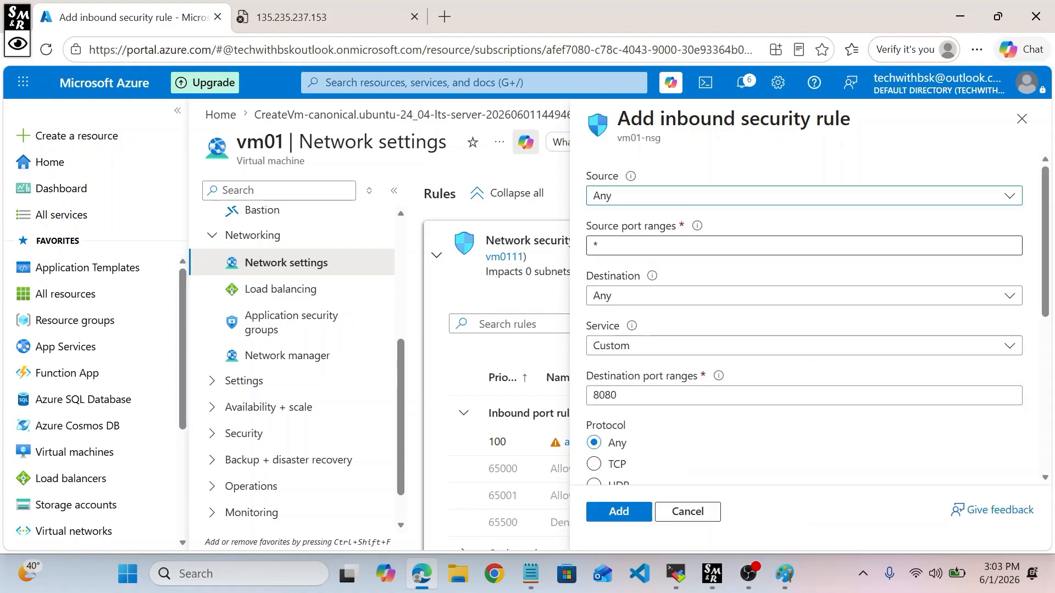
pyautogui.scroll(-1, 723, 304)
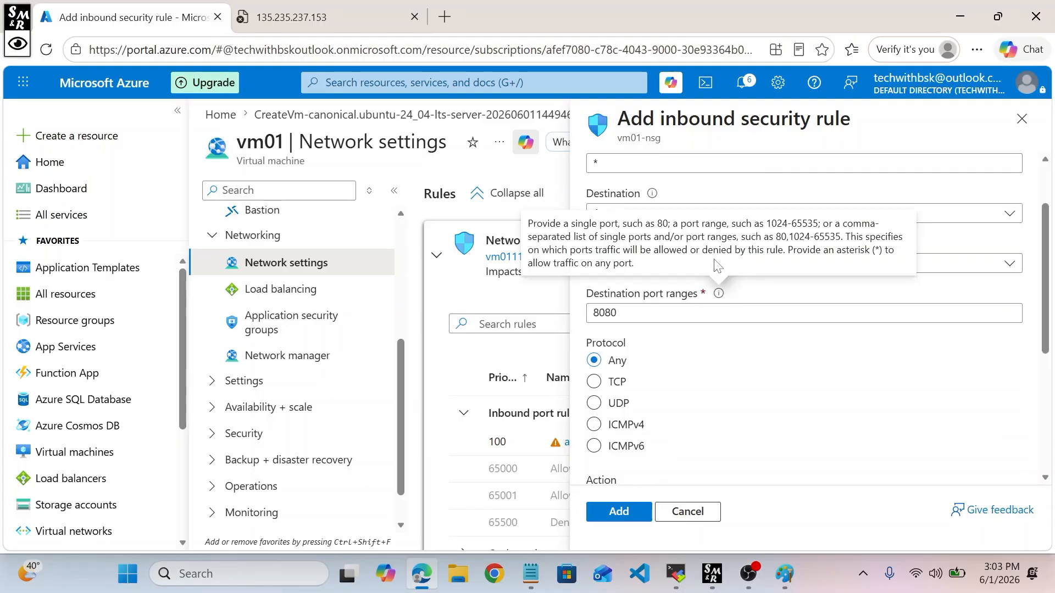
pyautogui.click(963, 275)
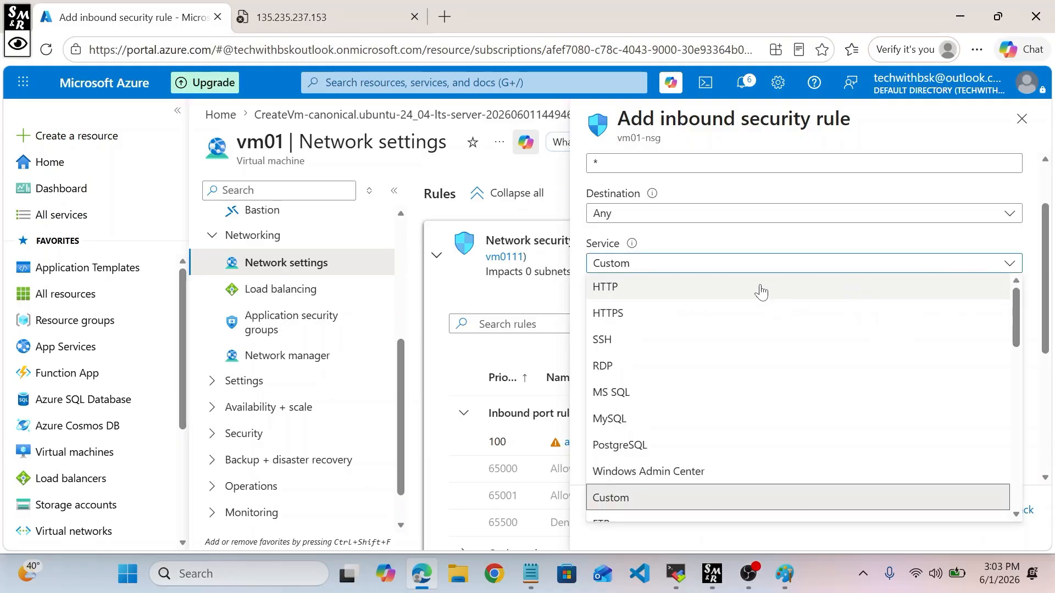
pyautogui.click(762, 288)
pyautogui.scroll(-3, 761, 291)
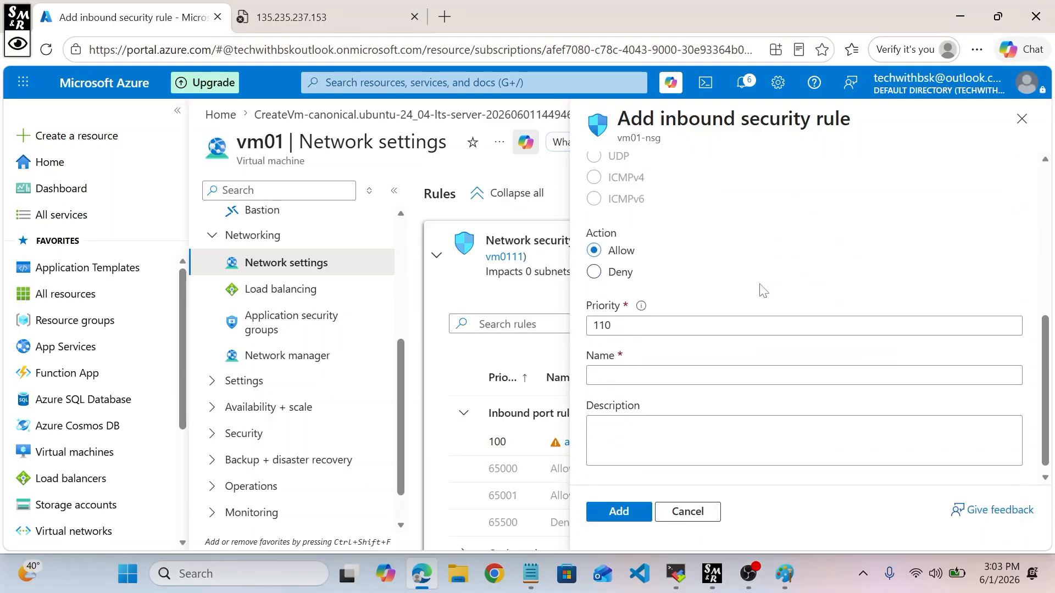
pyautogui.click(731, 363)
pyautogui.write('a')
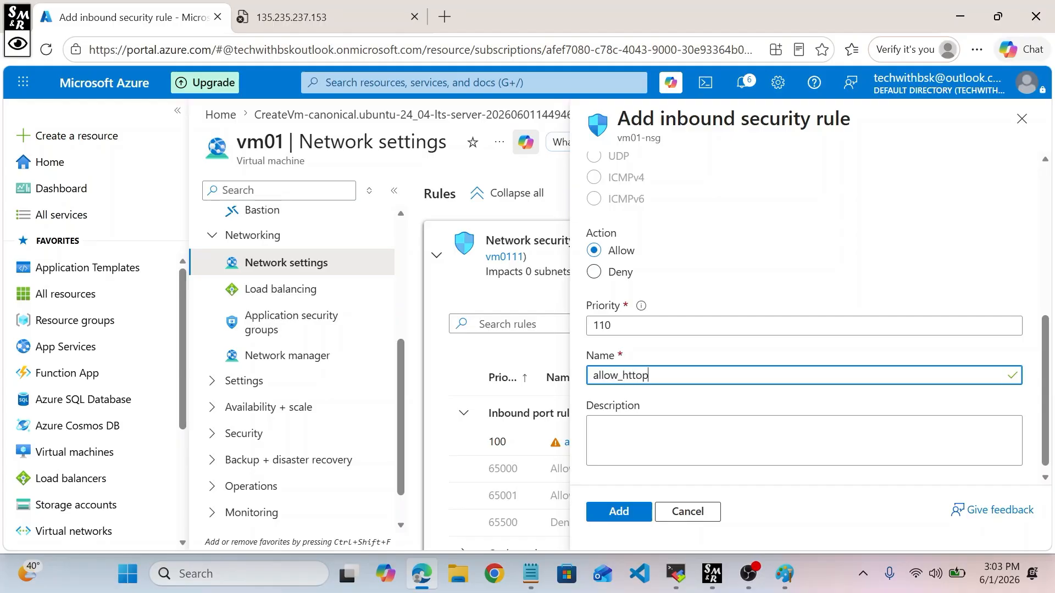
pyautogui.write('llow_http')
pyautogui.click(613, 519)
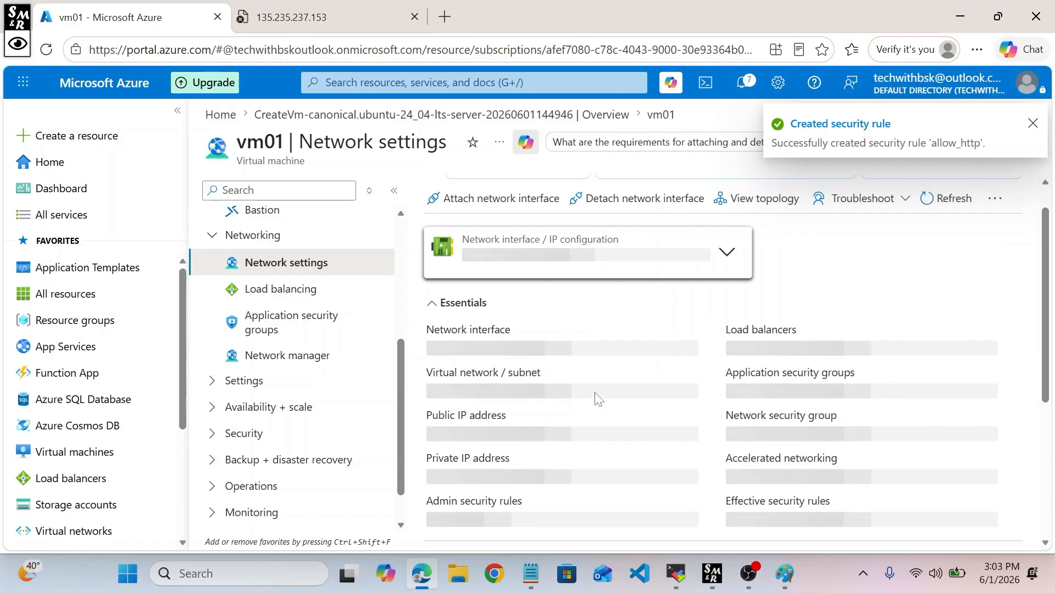
pyautogui.scroll(-5, 597, 399)
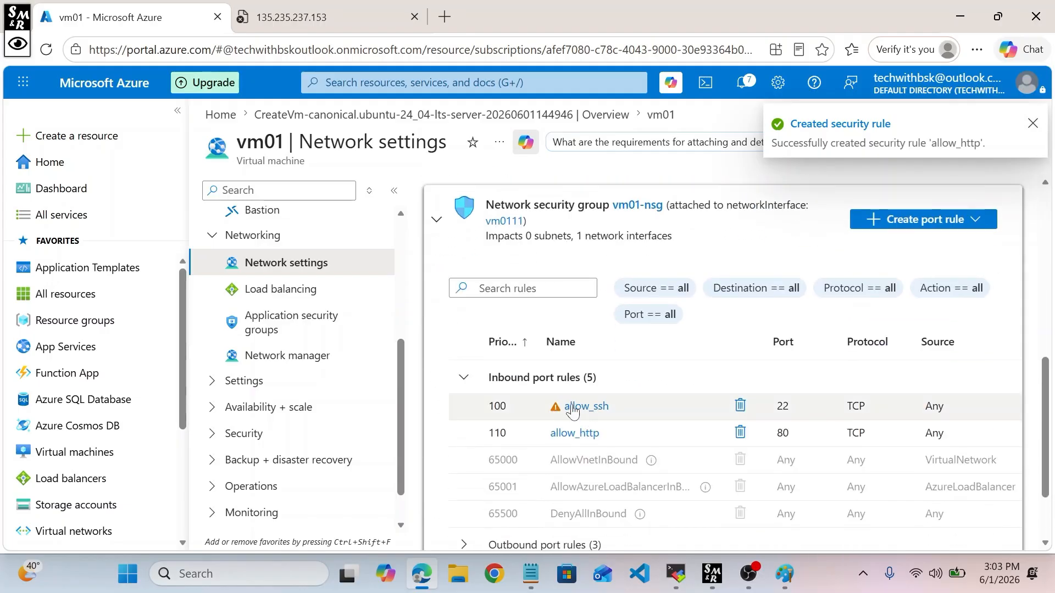
# - Reload the 135.235.237.153 page and highlight the nginx welcome text
pyautogui.click(288, 18)
pyautogui.click(46, 50)
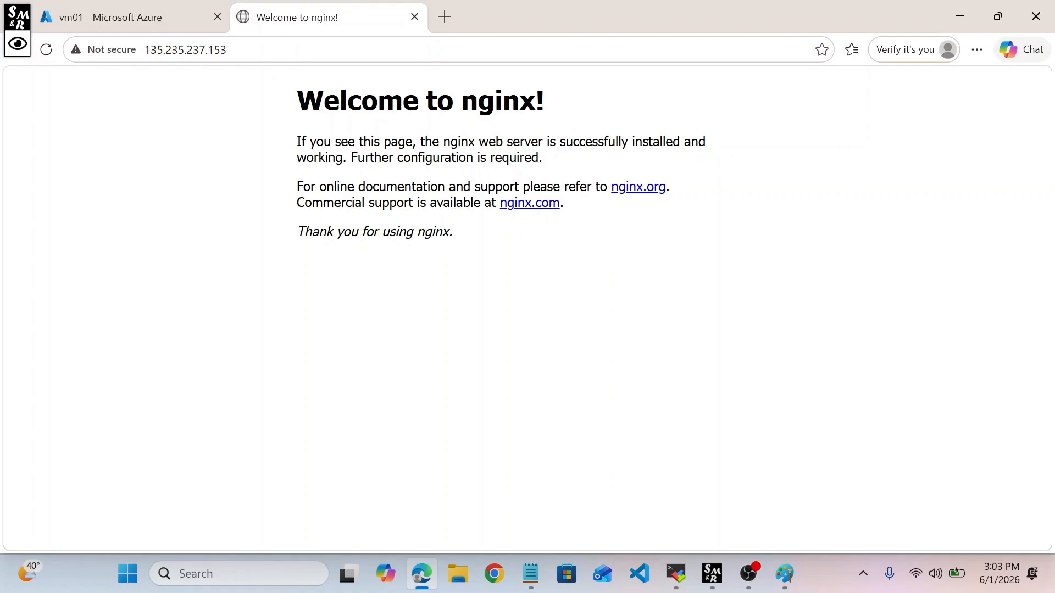
pyautogui.moveTo(297, 91); pyautogui.dragTo(454, 245)
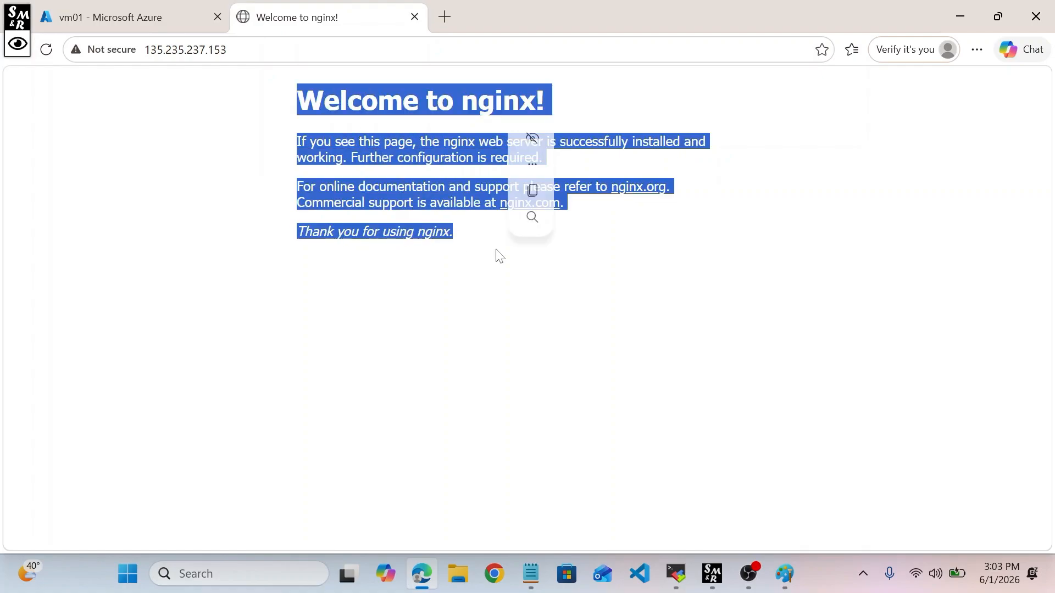
pyautogui.click(492, 275)
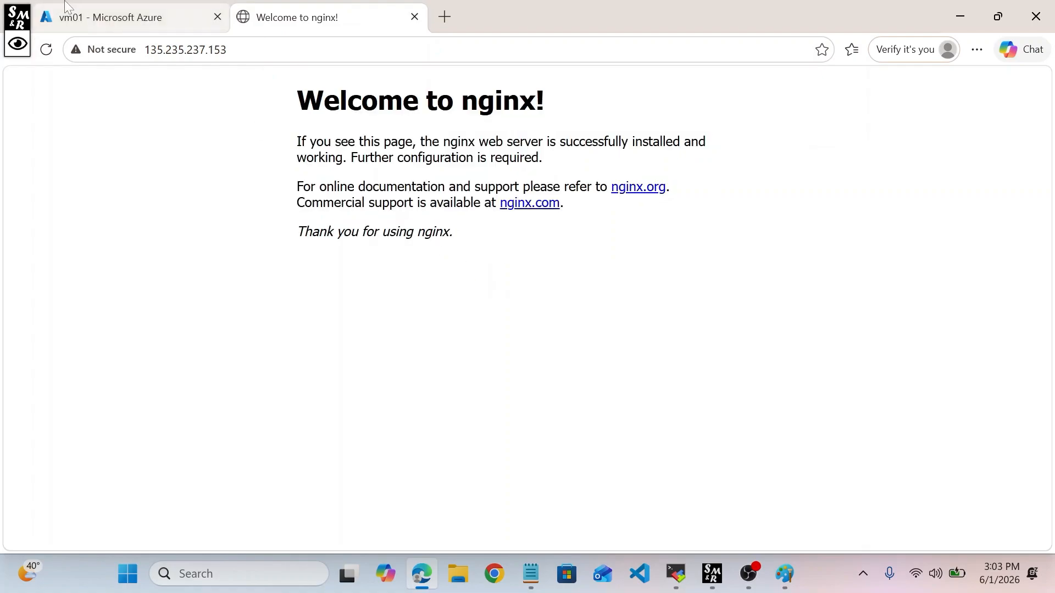
# - Return to the Azure portal and review the inbound port rules of vm01-nsg
pyautogui.click(98, 15)
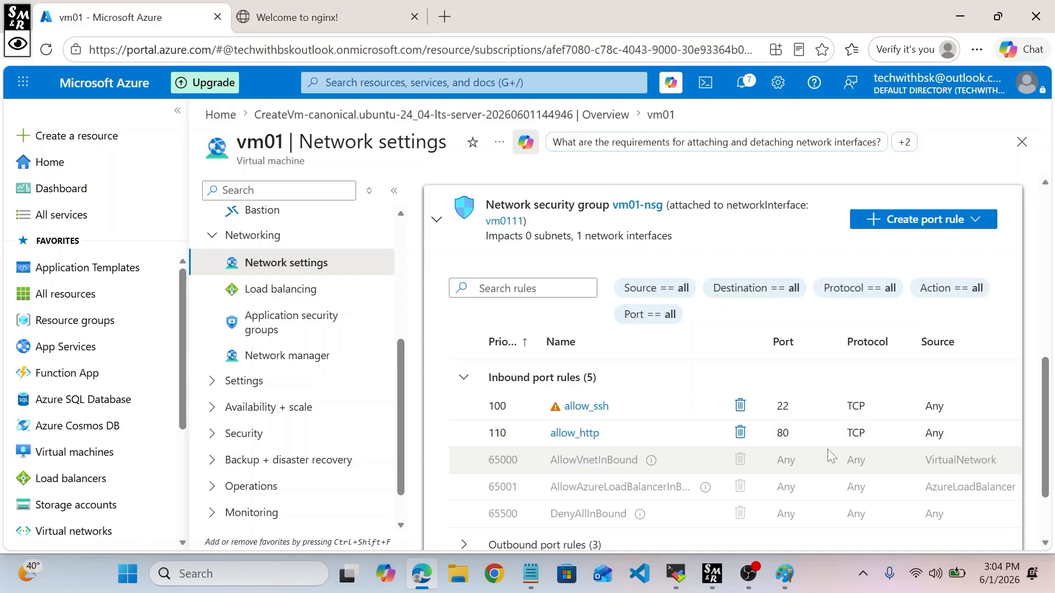
pyautogui.scroll(-2, 827, 449)
pyautogui.scroll(1, 828, 449)
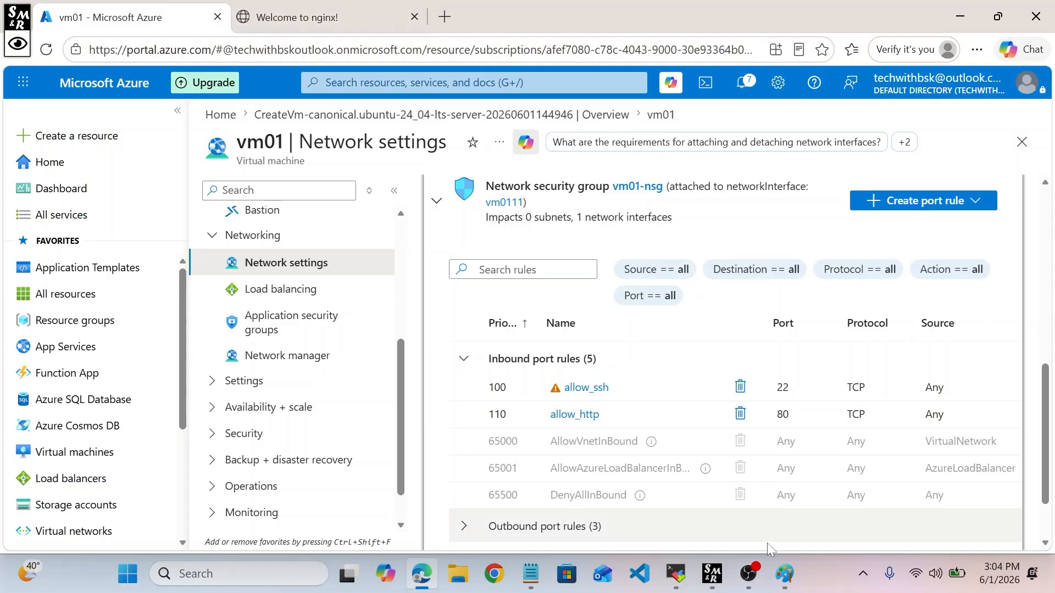
# - Switch to the Paint diagram, trace the traffic paths between Laptop and Linux Machine with the screen marker pen, and clear the strokes
pyautogui.click(784, 574)
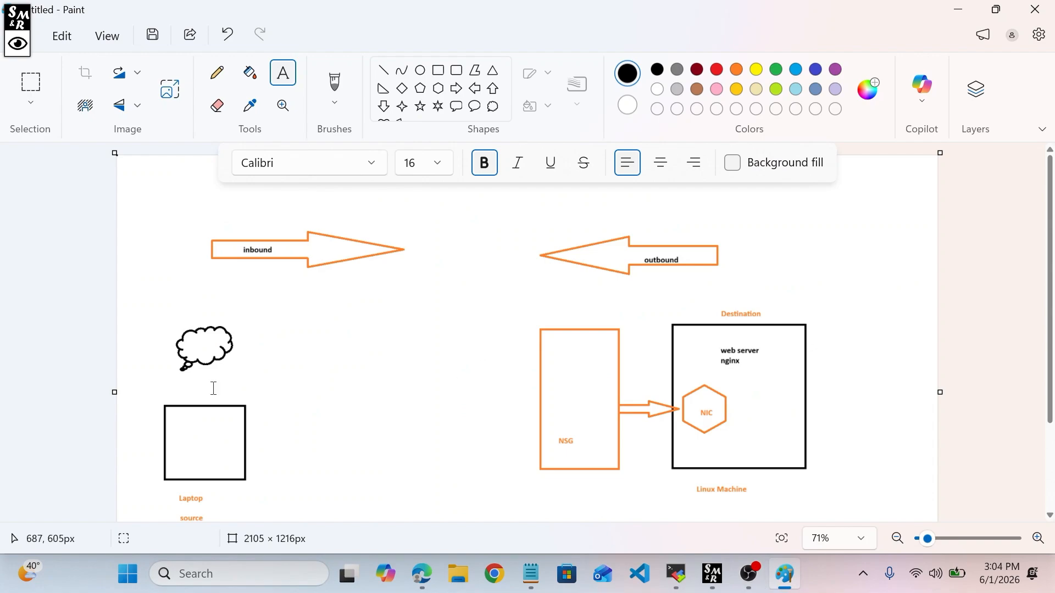
pyautogui.click(18, 43)
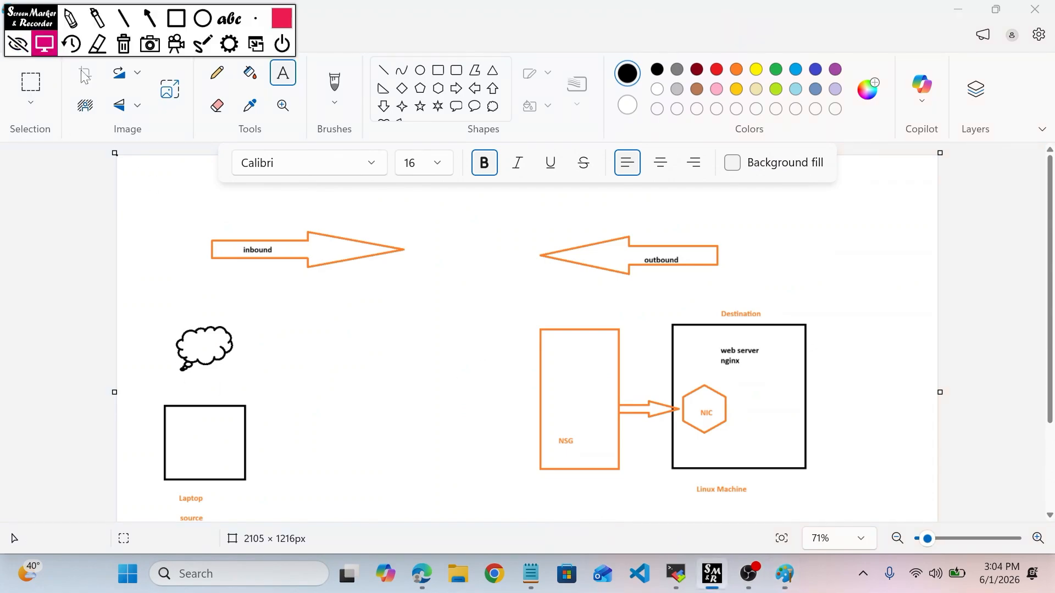
pyautogui.click(72, 23)
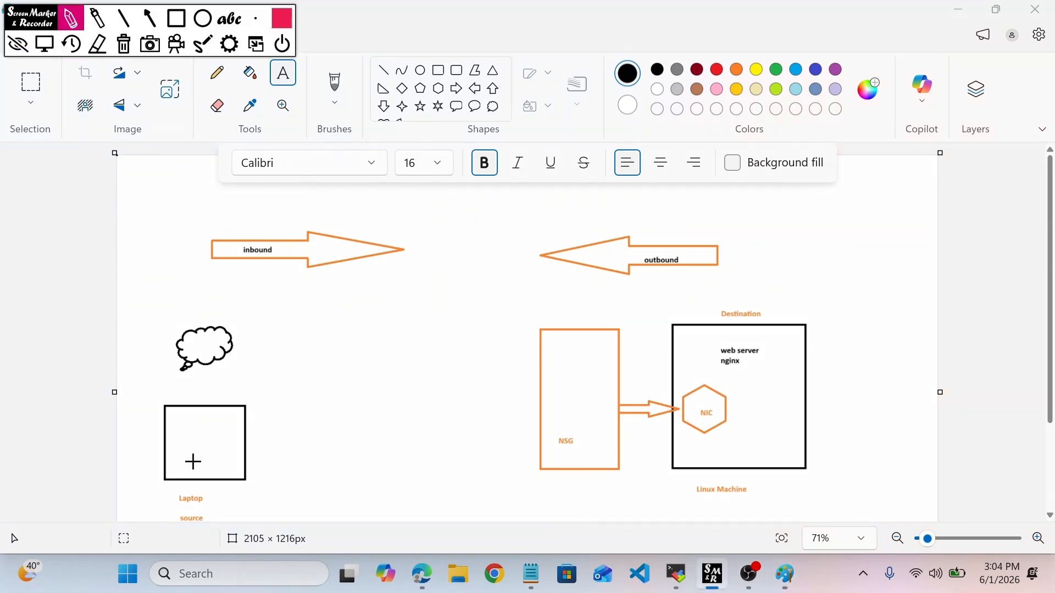
pyautogui.moveTo(193, 461)
pyautogui.mouseDown()
pyautogui.moveTo(206, 317)
pyautogui.moveTo(230, 250)
pyautogui.moveTo(318, 249)
pyautogui.moveTo(400, 270)
pyautogui.moveTo(497, 370)
pyautogui.moveTo(542, 393)
pyautogui.mouseUp()
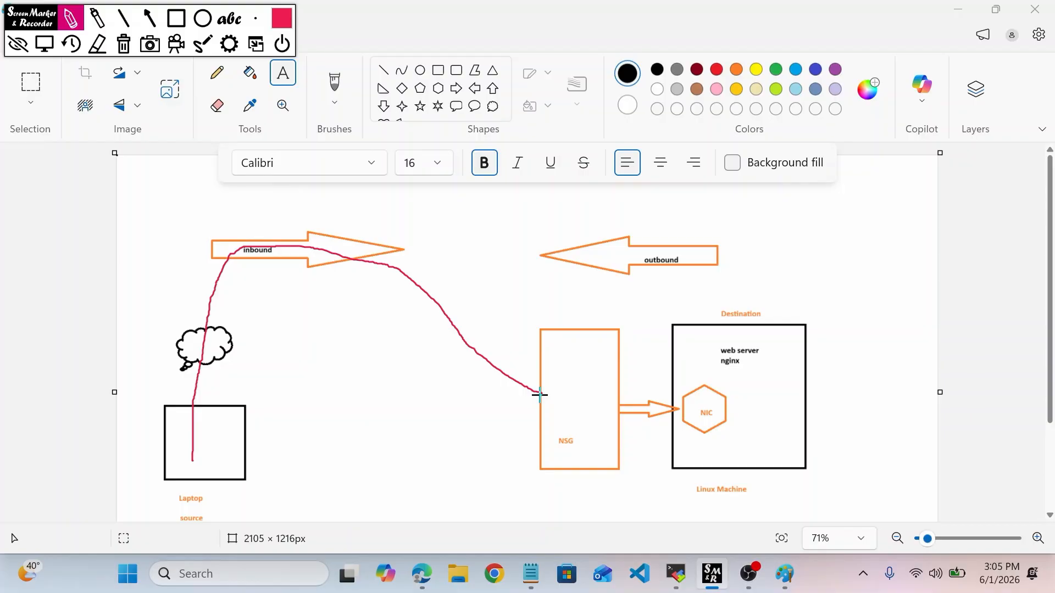
pyautogui.moveTo(536, 392)
pyautogui.mouseDown()
pyautogui.moveTo(609, 421)
pyautogui.moveTo(741, 401)
pyautogui.moveTo(717, 365)
pyautogui.moveTo(534, 297)
pyautogui.moveTo(213, 266)
pyautogui.moveTo(187, 440)
pyautogui.mouseUp()
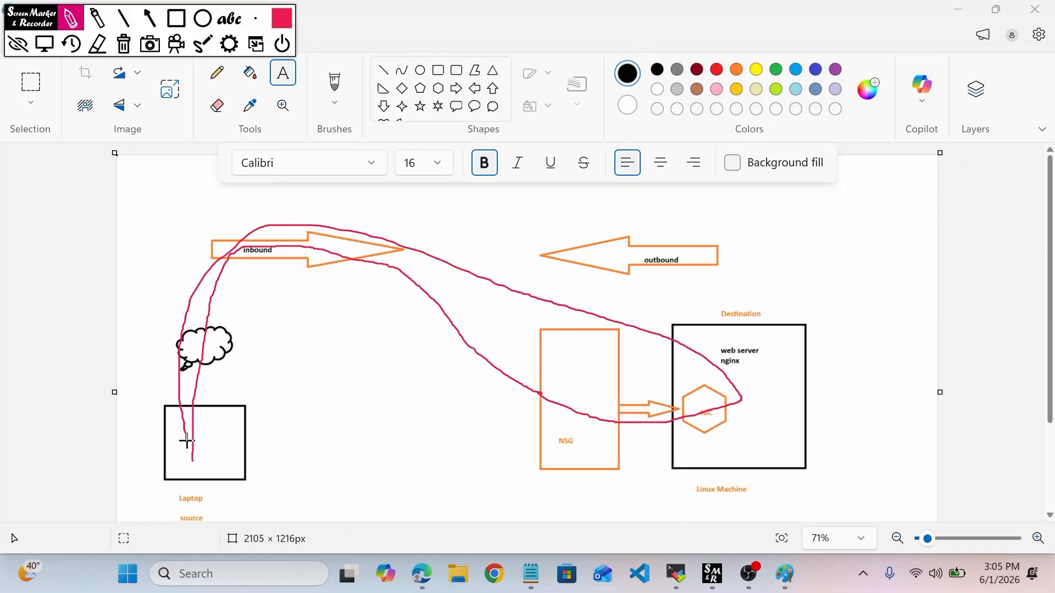
pyautogui.moveTo(703, 363)
pyautogui.mouseDown()
pyautogui.moveTo(729, 373)
pyautogui.moveTo(763, 343)
pyautogui.moveTo(709, 440)
pyautogui.mouseUp()
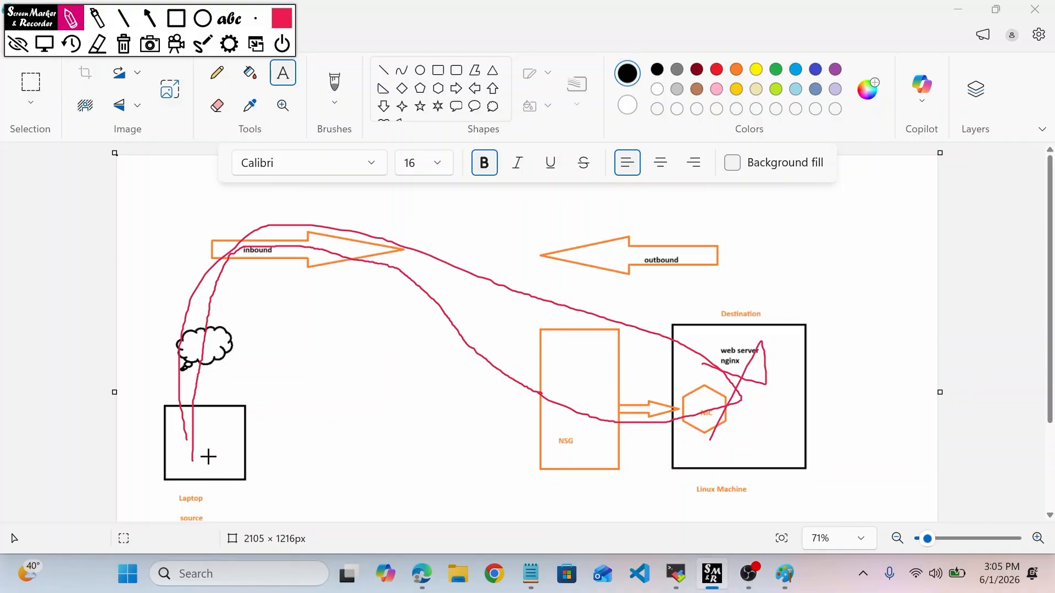
pyautogui.moveTo(208, 456)
pyautogui.mouseDown()
pyautogui.moveTo(210, 352)
pyautogui.moveTo(247, 271)
pyautogui.moveTo(332, 248)
pyautogui.moveTo(671, 374)
pyautogui.moveTo(525, 367)
pyautogui.moveTo(546, 374)
pyautogui.moveTo(541, 384)
pyautogui.moveTo(539, 369)
pyautogui.moveTo(556, 368)
pyautogui.moveTo(744, 380)
pyautogui.moveTo(623, 334)
pyautogui.moveTo(258, 285)
pyautogui.mouseUp()
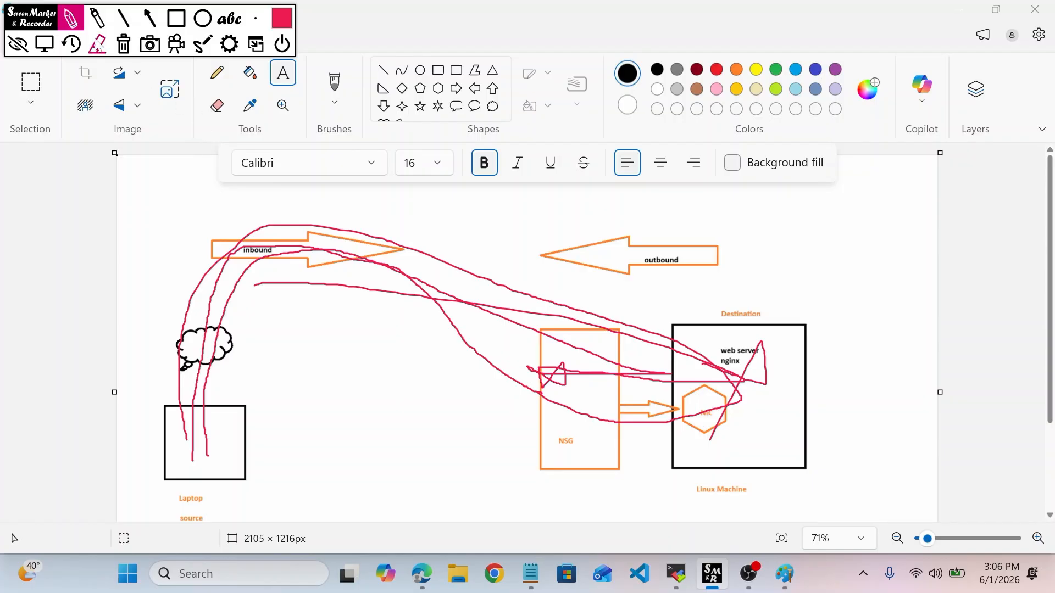
pyautogui.click(124, 44)
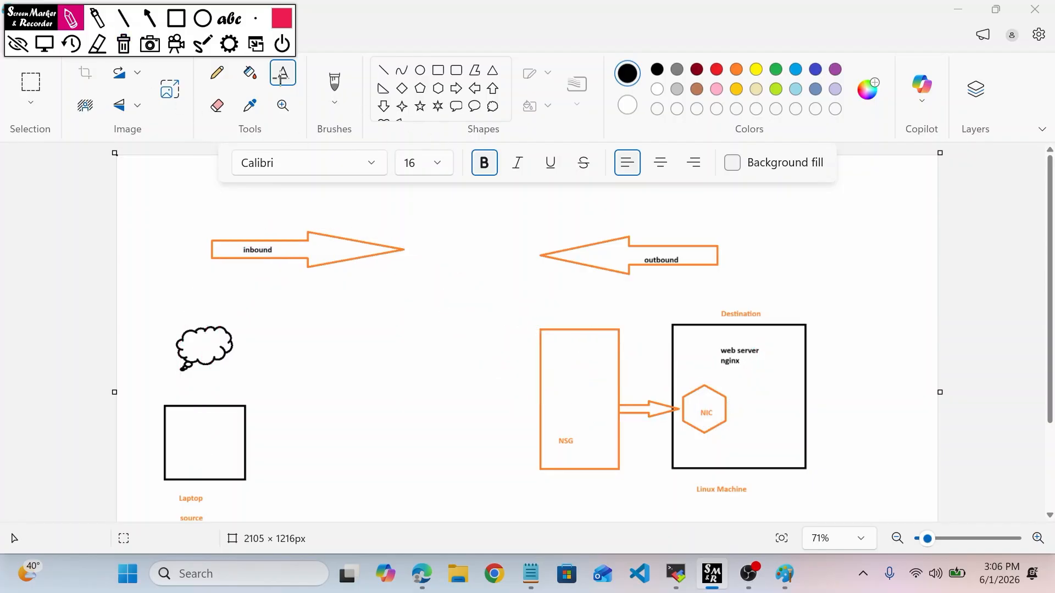
pyautogui.click(19, 43)
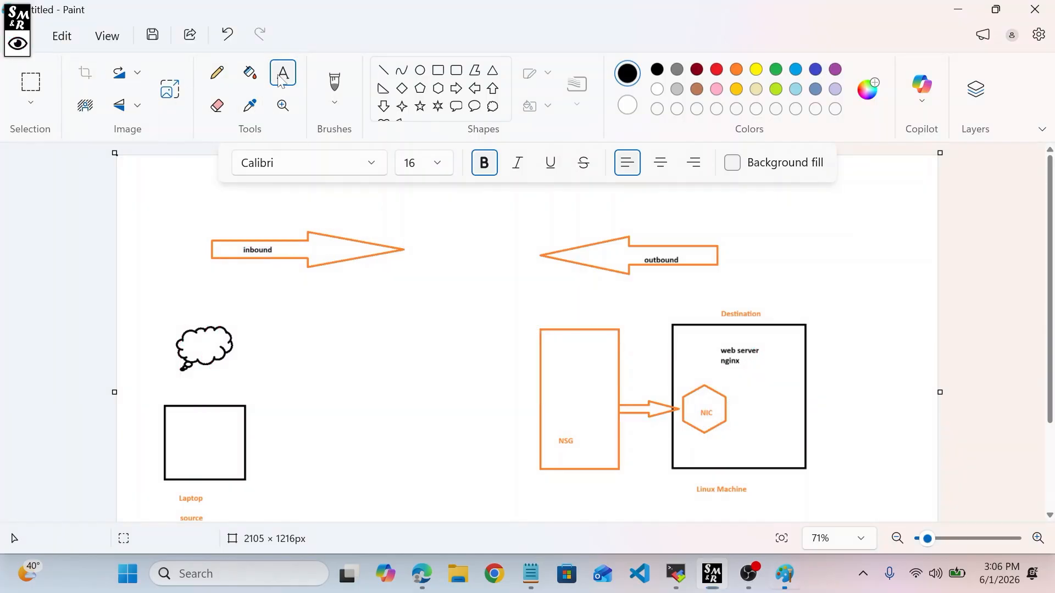
# - Add the text label "google.com" to the diagram above the tail of the inbound arrow
pyautogui.click(151, 181)
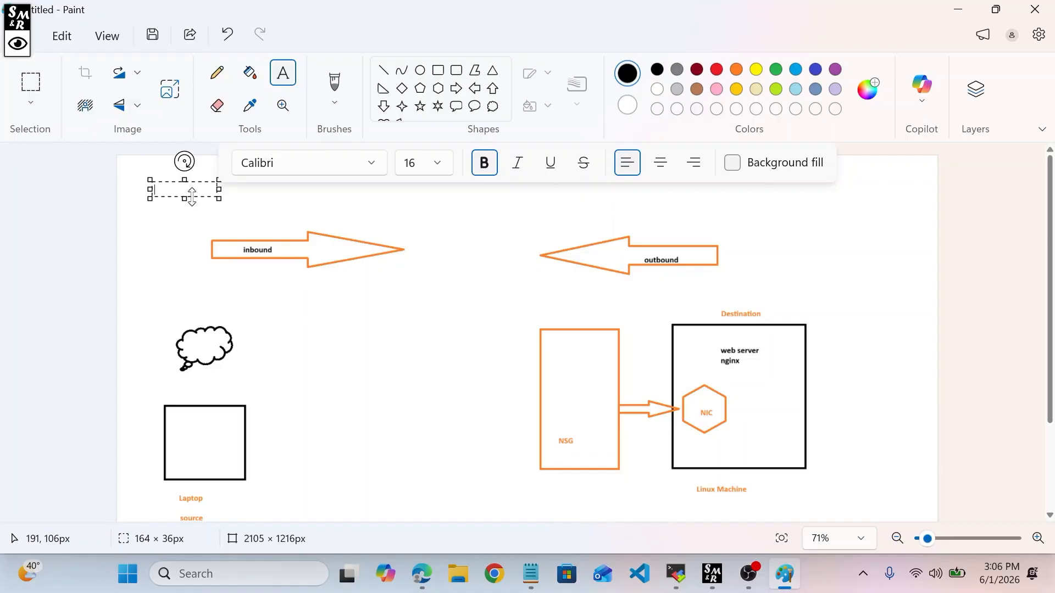
pyautogui.write('google.com')
pyautogui.click(172, 223)
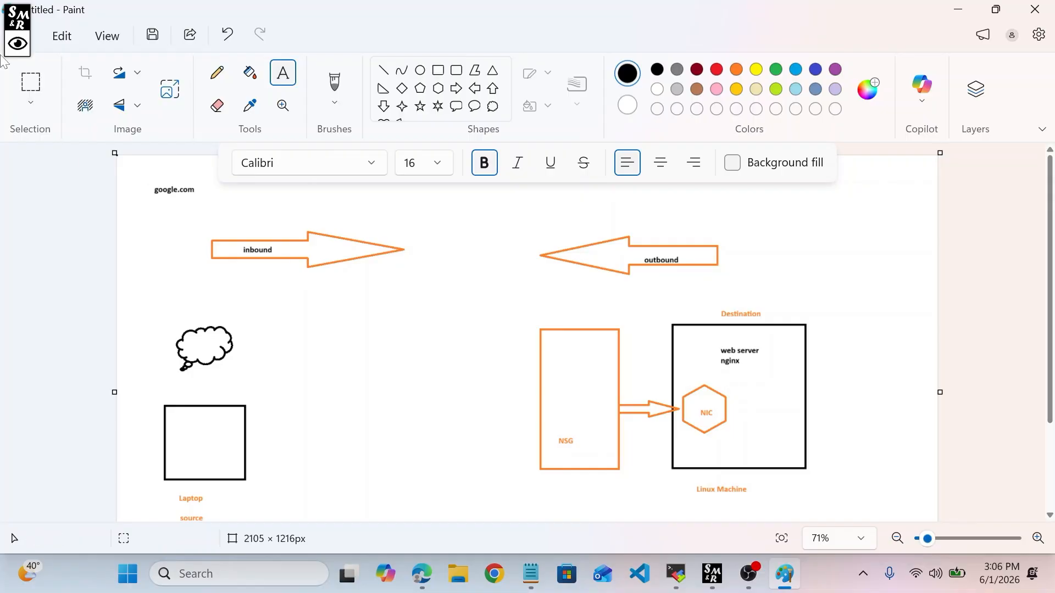
# - Trace the outbound path from Linux Machine through the NSG to google.com and back with the screen marker pen, then clear the strokes
pyautogui.click(22, 45)
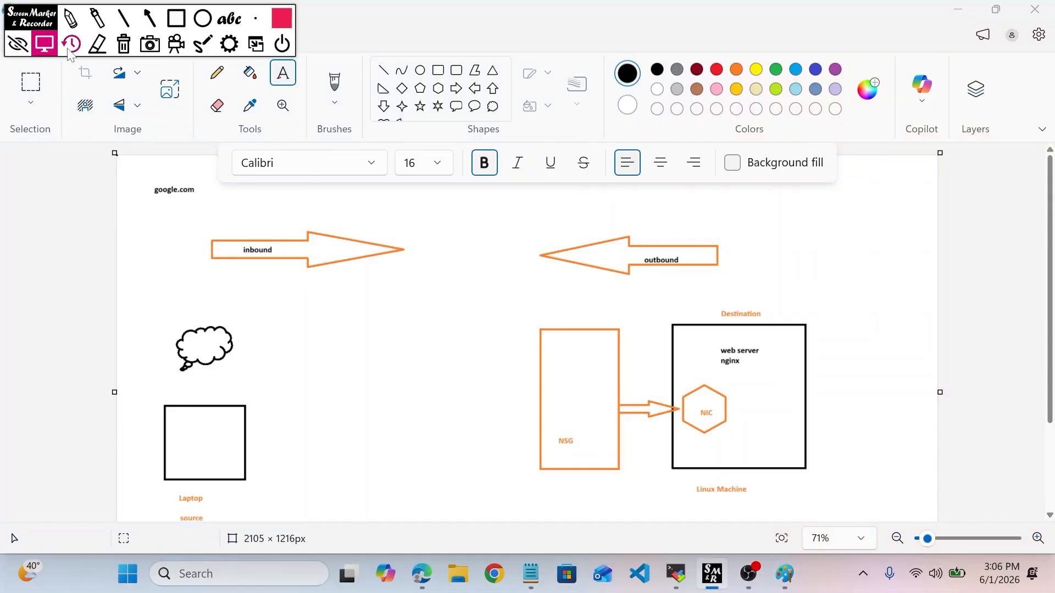
pyautogui.click(73, 22)
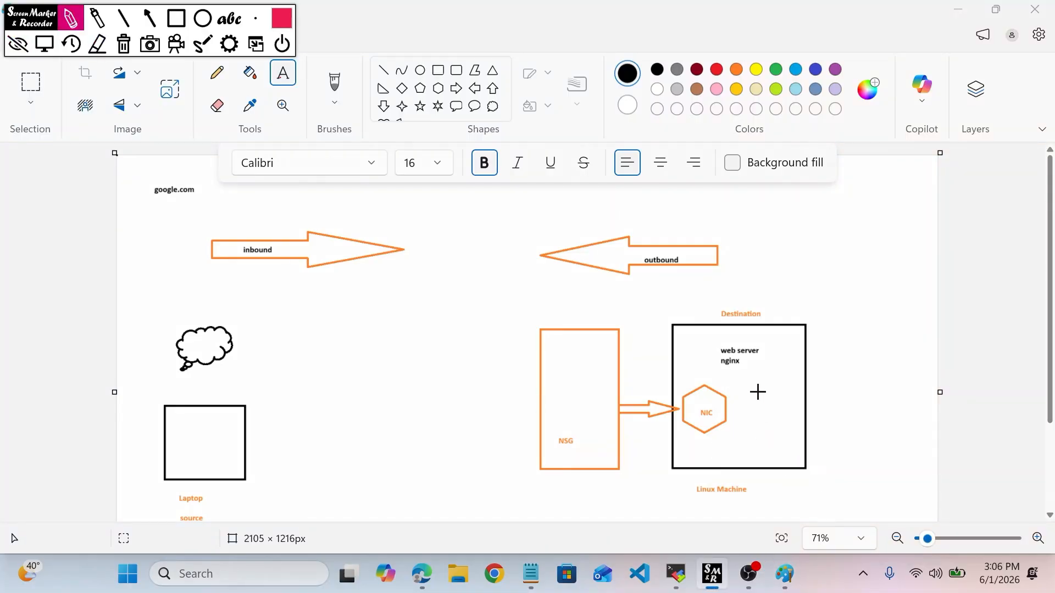
pyautogui.moveTo(767, 405)
pyautogui.mouseDown()
pyautogui.moveTo(768, 341)
pyautogui.moveTo(438, 240)
pyautogui.moveTo(201, 189)
pyautogui.mouseUp()
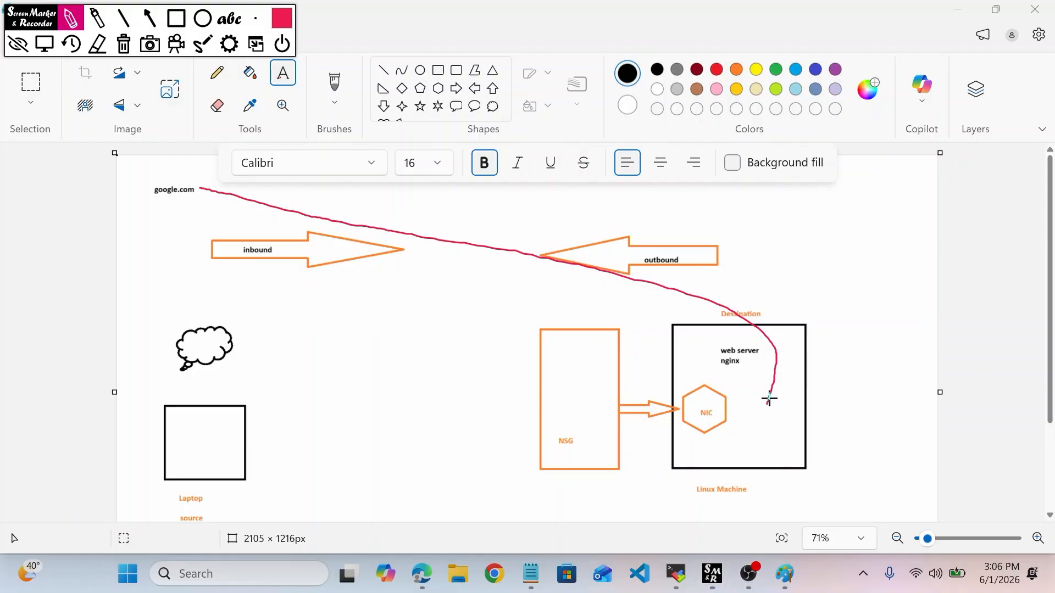
pyautogui.moveTo(768, 403)
pyautogui.mouseDown()
pyautogui.moveTo(648, 365)
pyautogui.moveTo(601, 370)
pyautogui.moveTo(586, 358)
pyautogui.mouseUp()
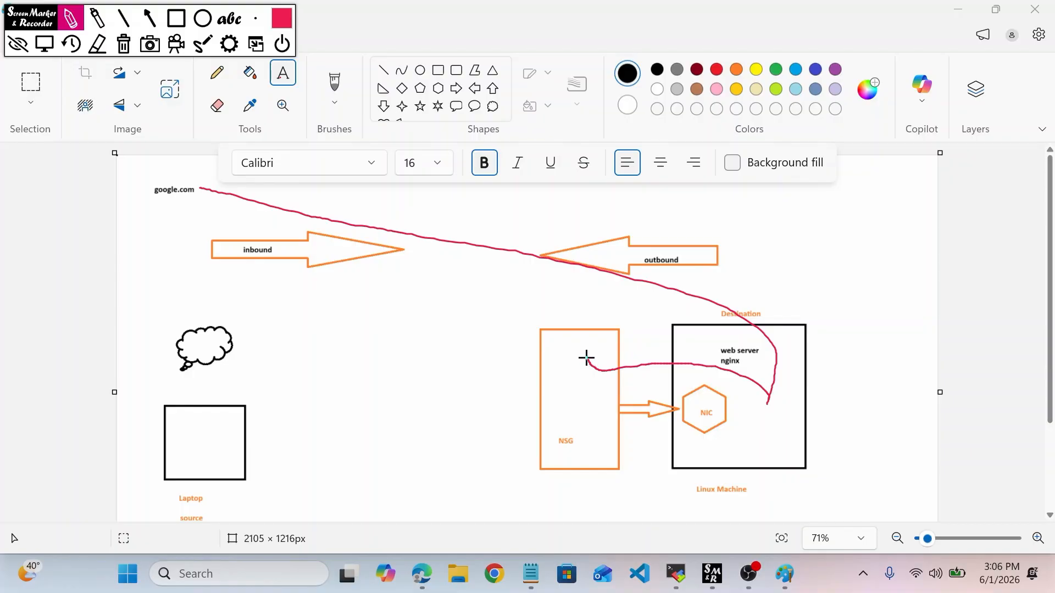
pyautogui.moveTo(586, 358)
pyautogui.mouseDown()
pyautogui.moveTo(189, 201)
pyautogui.moveTo(183, 181)
pyautogui.moveTo(160, 193)
pyautogui.moveTo(226, 271)
pyautogui.moveTo(685, 396)
pyautogui.mouseUp()
pyautogui.moveTo(547, 358)
pyautogui.mouseDown()
pyautogui.moveTo(580, 342)
pyautogui.moveTo(555, 375)
pyautogui.moveTo(633, 375)
pyautogui.moveTo(682, 297)
pyautogui.mouseUp()
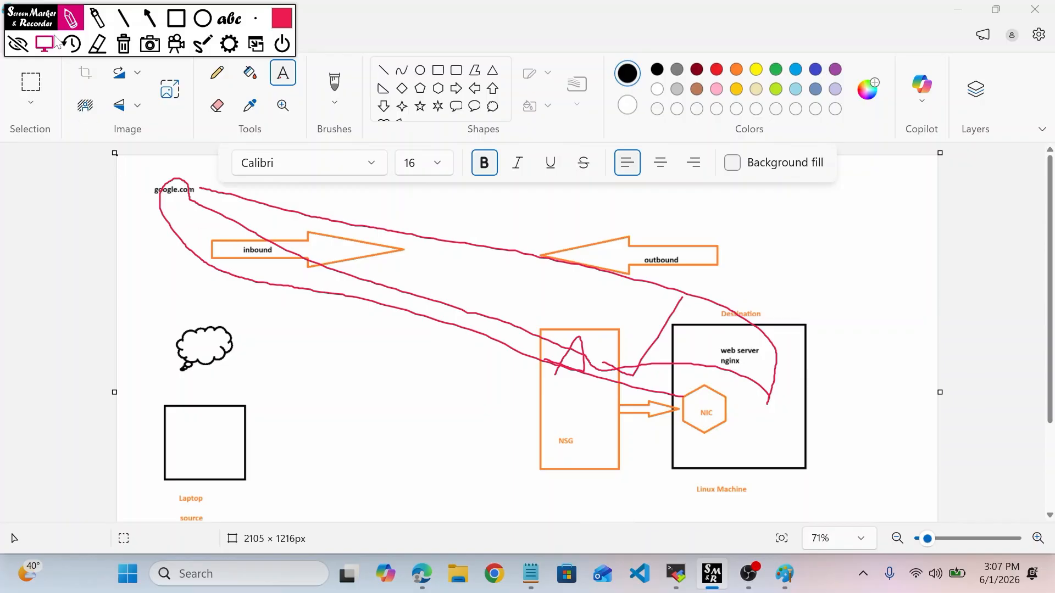
pyautogui.click(20, 44)
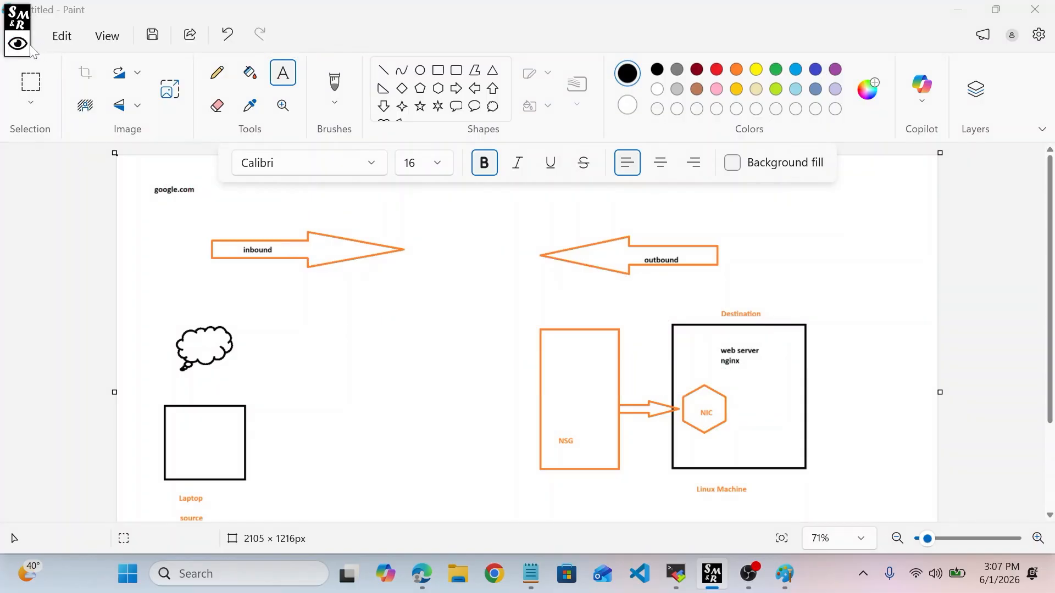
# - Switch to the Notepad notes and highlight "NIC level" and "subnet" in the line on where an NSG can be associated
pyautogui.click(531, 574)
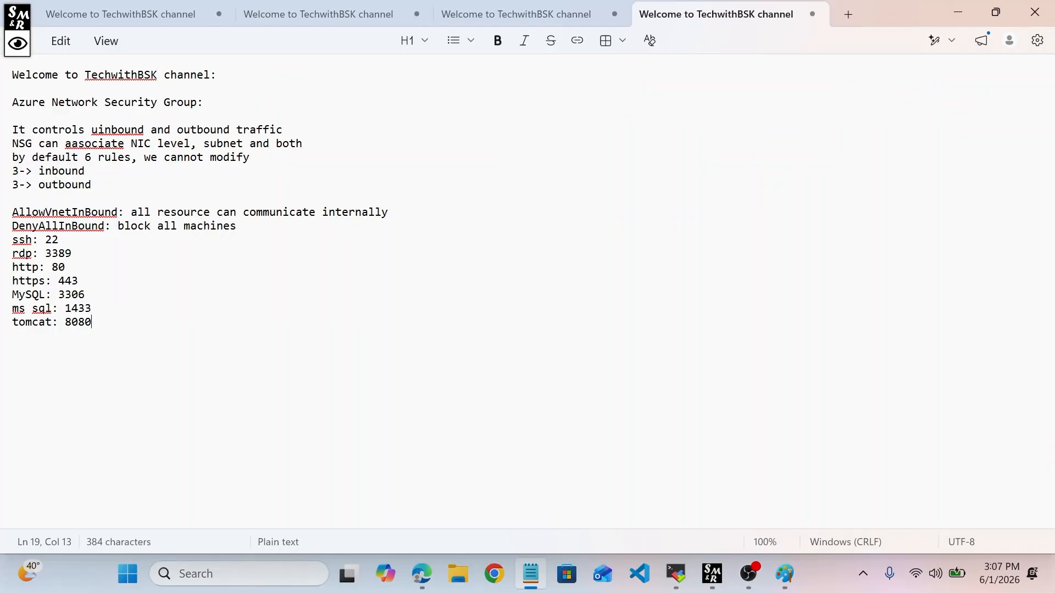
pyautogui.moveTo(130, 143); pyautogui.dragTo(190, 144)
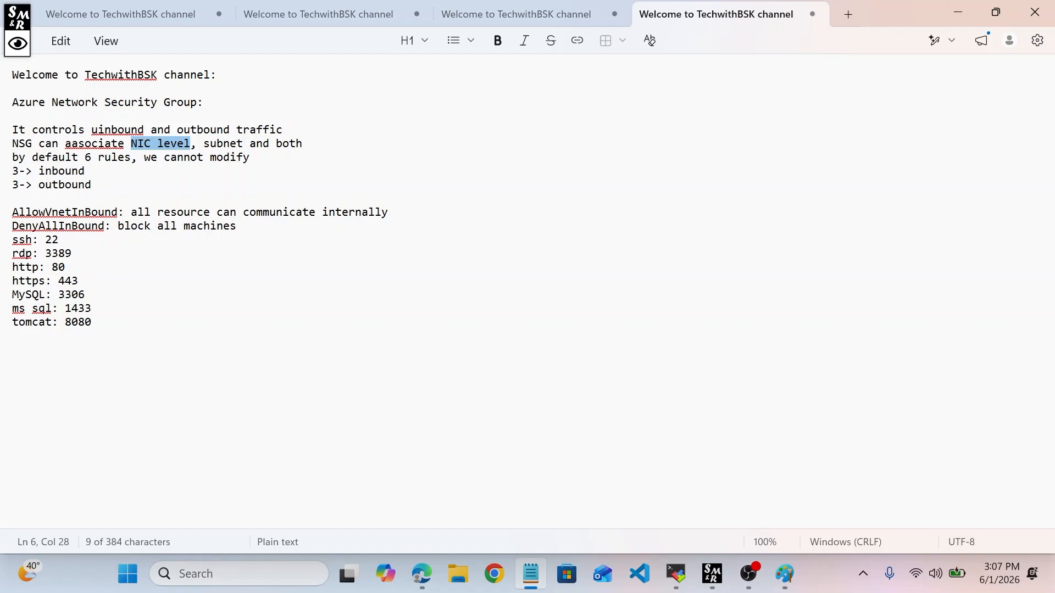
pyautogui.click(190, 143)
pyautogui.moveTo(203, 143); pyautogui.dragTo(211, 144)
pyautogui.hotkey('shift', 'Right')
pyautogui.hotkey('shift', 'Right')
pyautogui.hotkey('shift', 'Right')
pyautogui.hotkey('shift', 'Right')
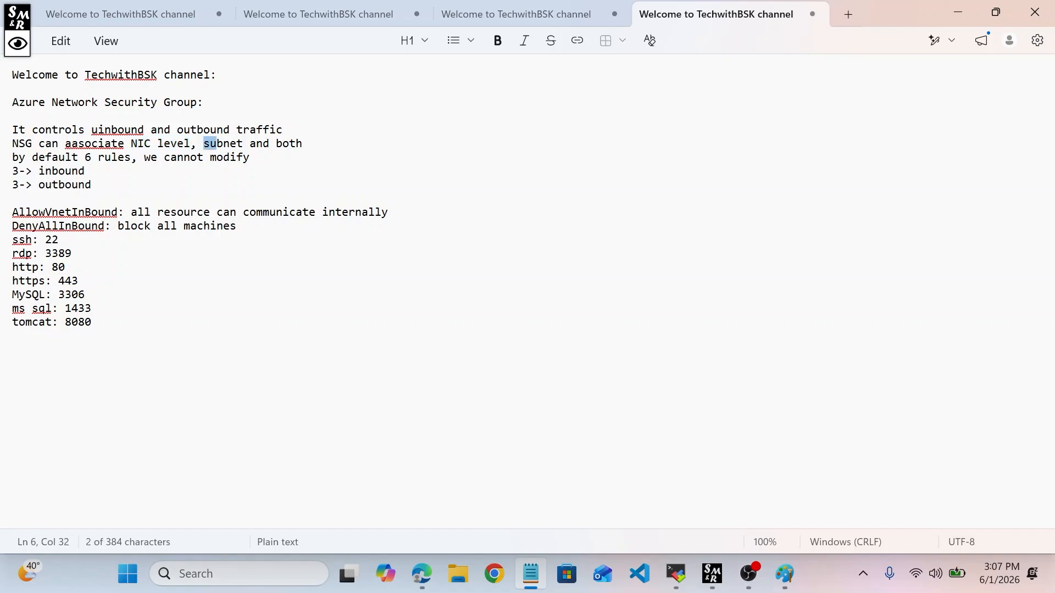
pyautogui.hotkey('shift', 'Right')
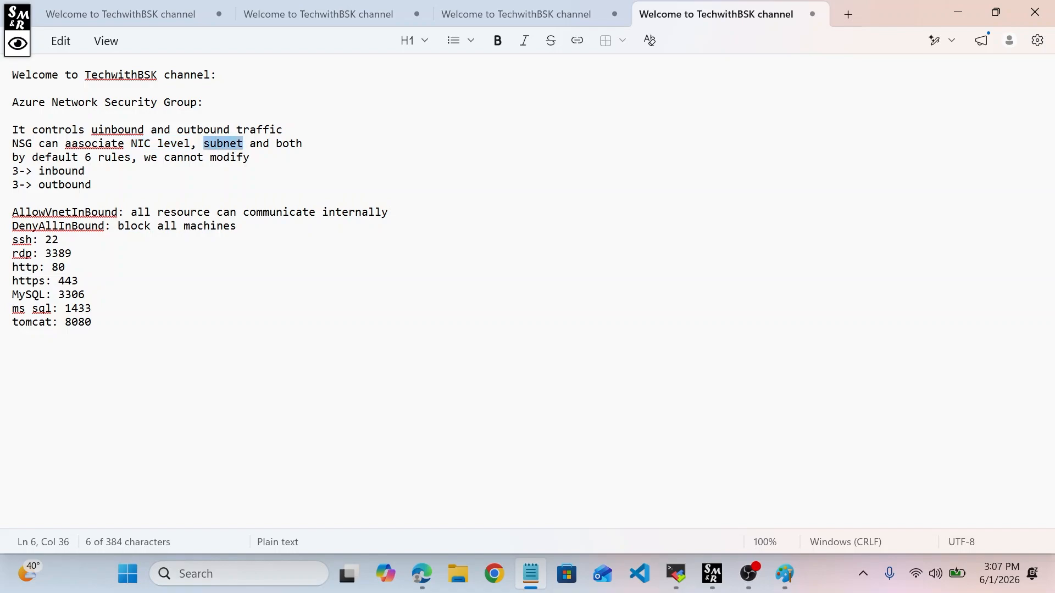